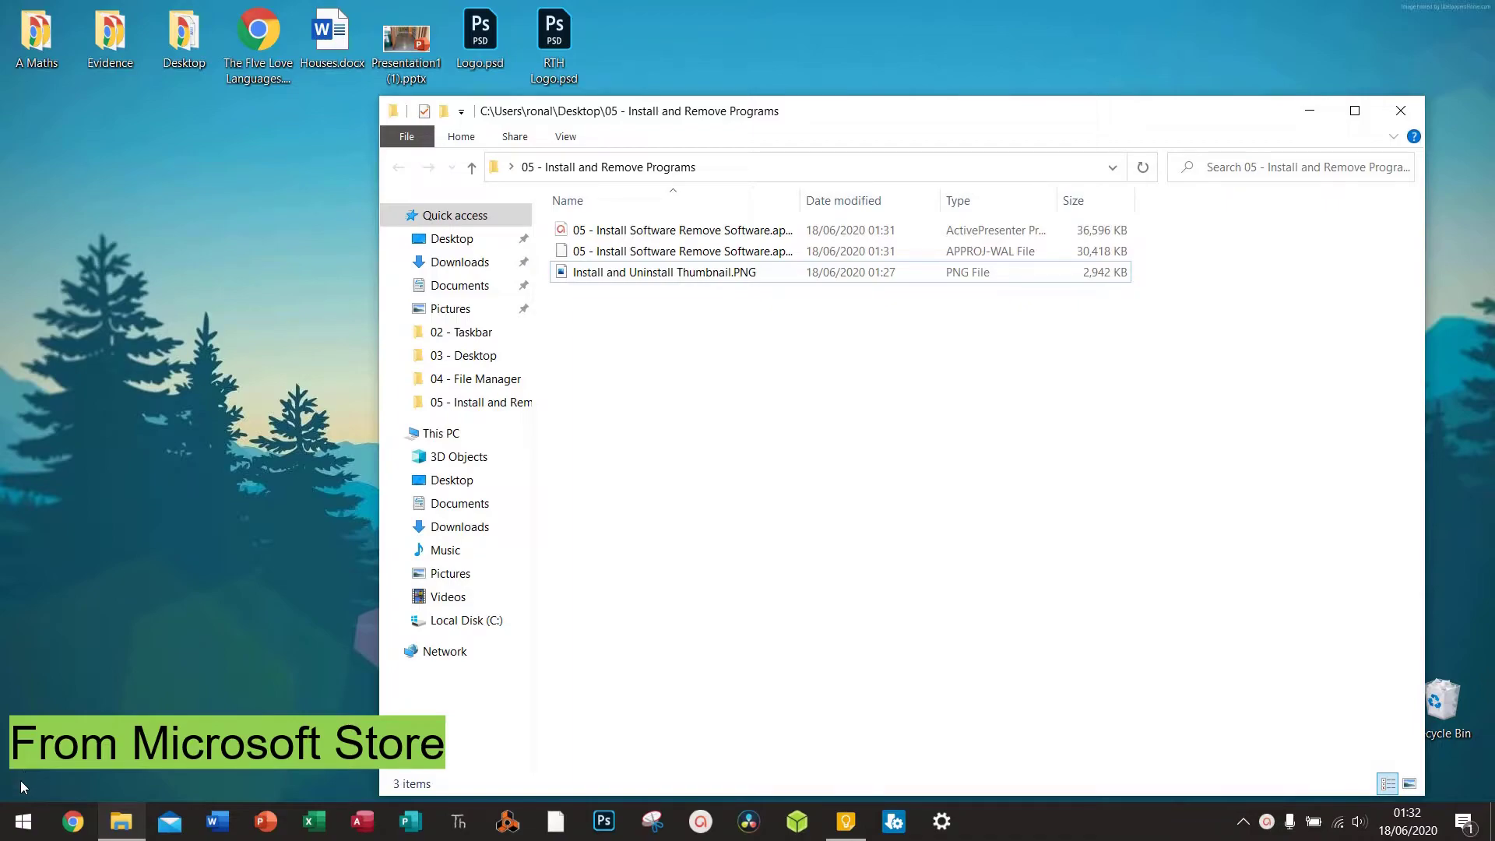
# Open the Microsoft Store app and search it for "vlc".
pyautogui.click(17, 820)
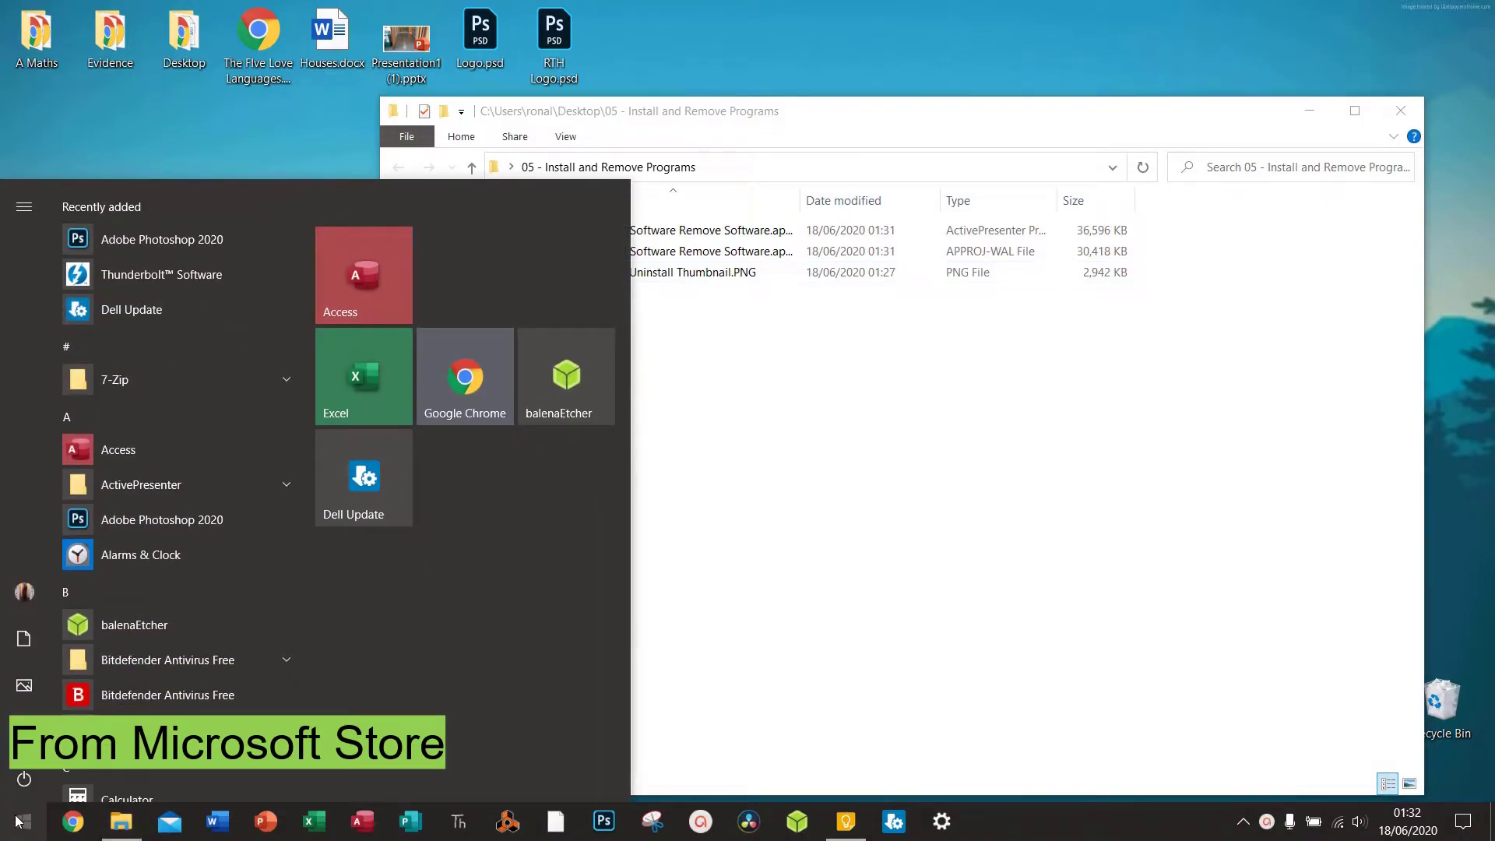
pyautogui.write('store')
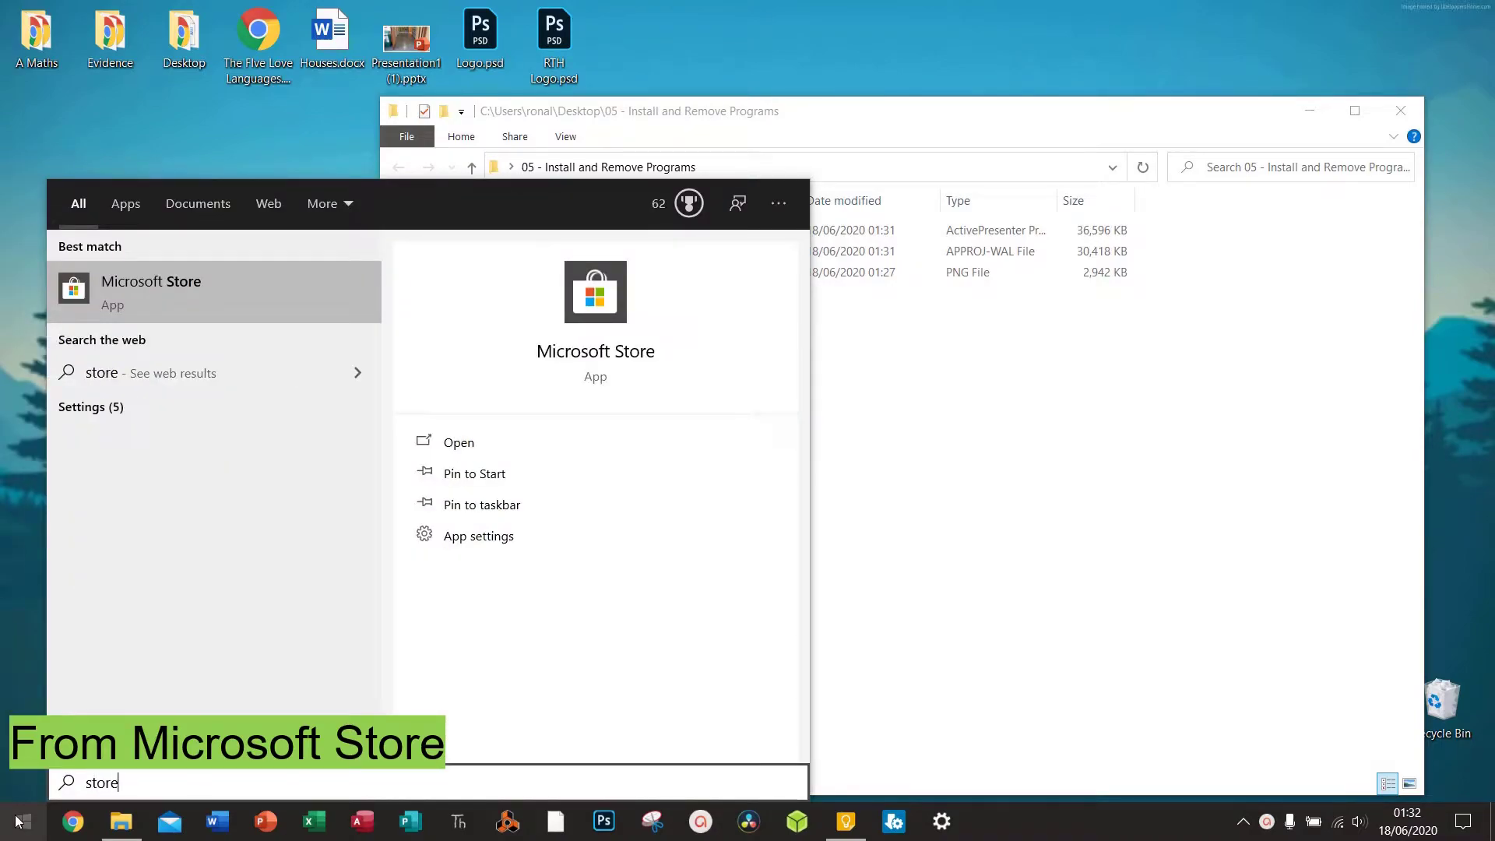
pyautogui.click(117, 299)
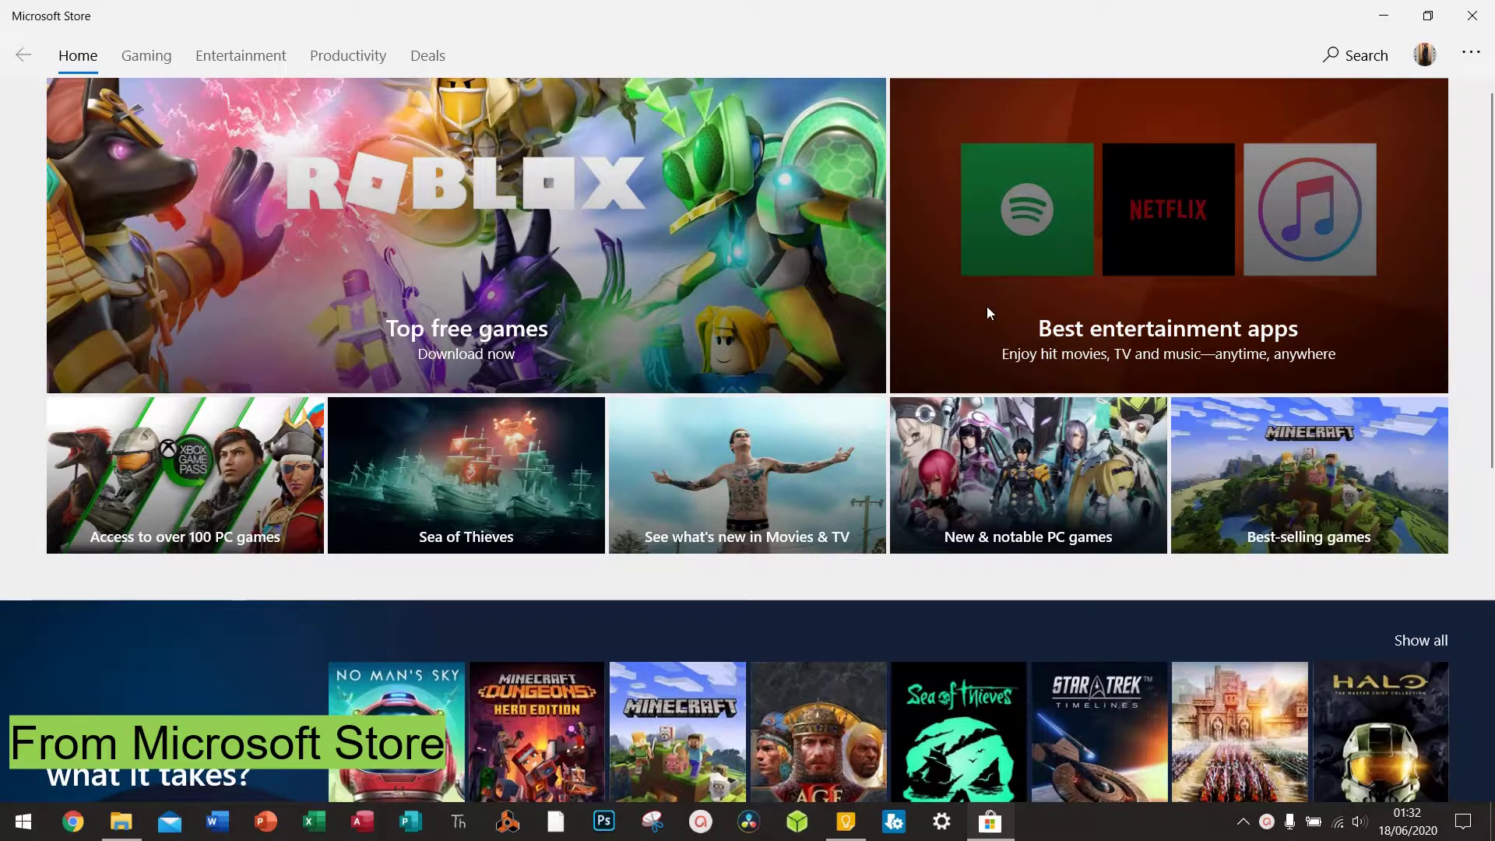
pyautogui.click(1351, 55)
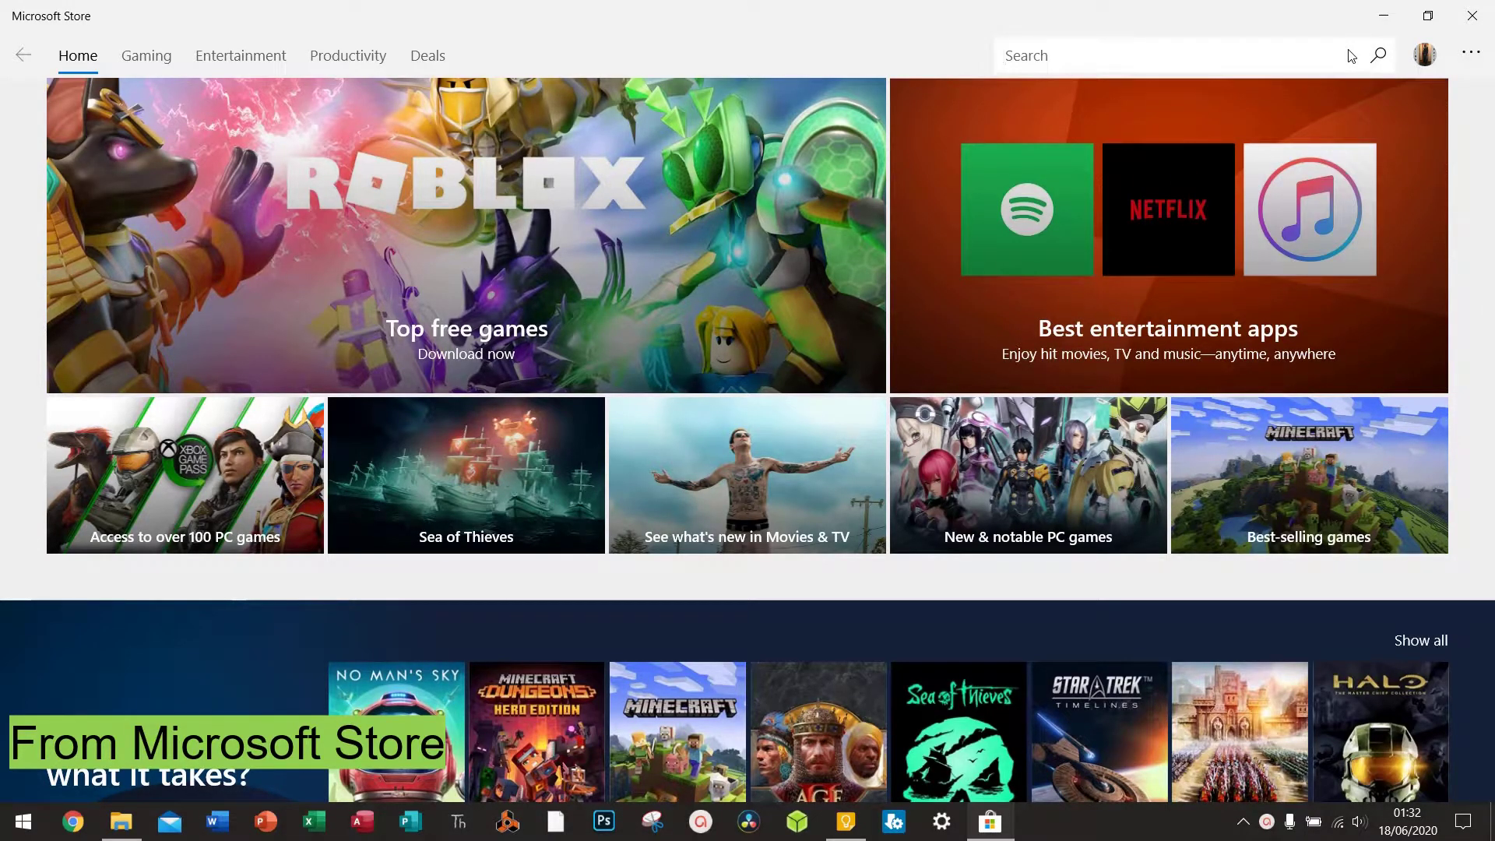
pyautogui.write('vlc')
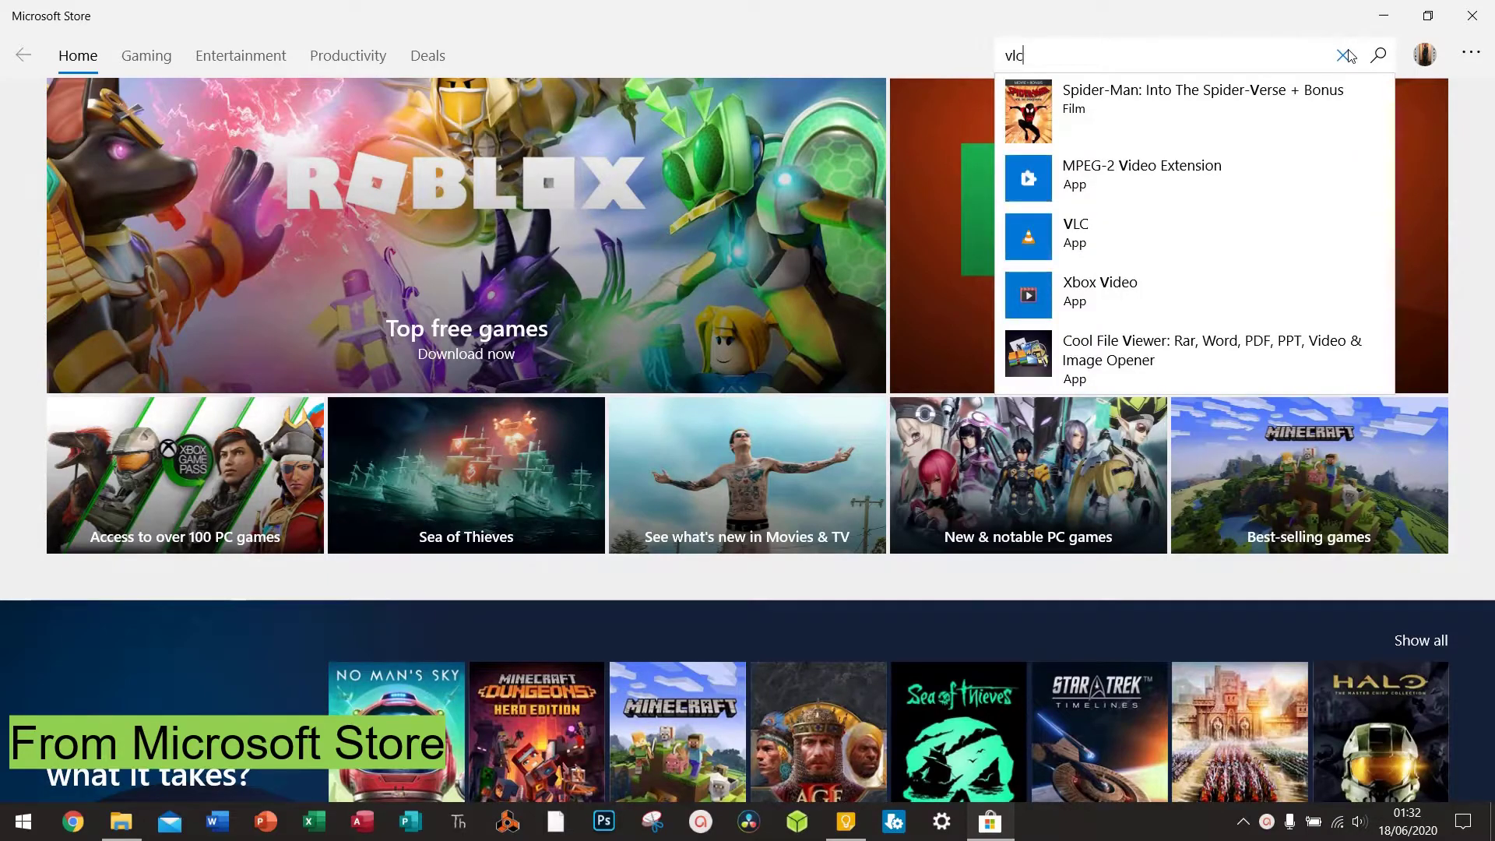
pyautogui.press('Return')
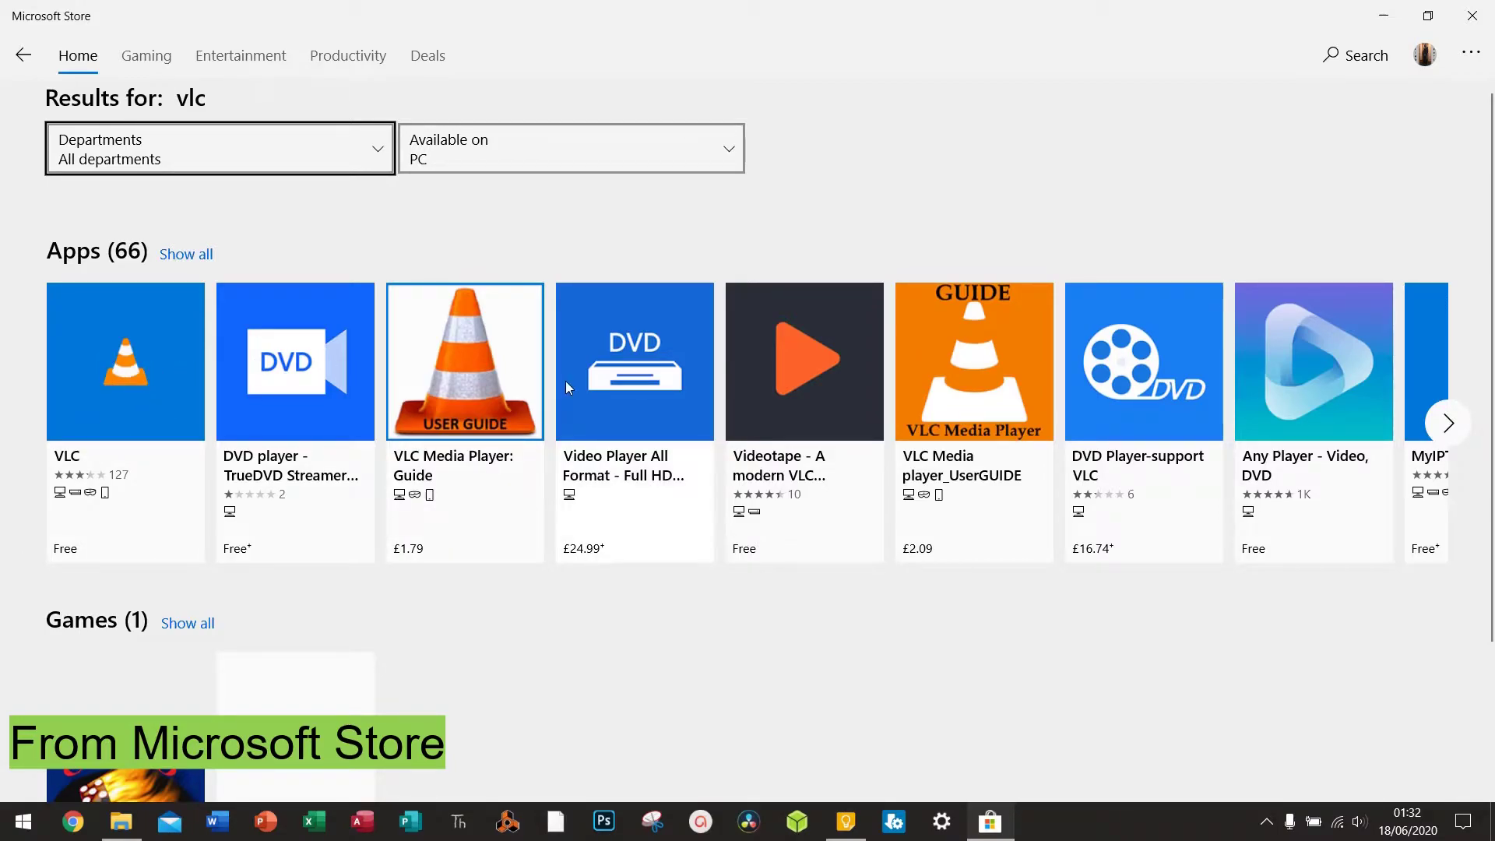
# Open the free VLC app by VideoLAN from the results, get it and install it.
pyautogui.click(127, 367)
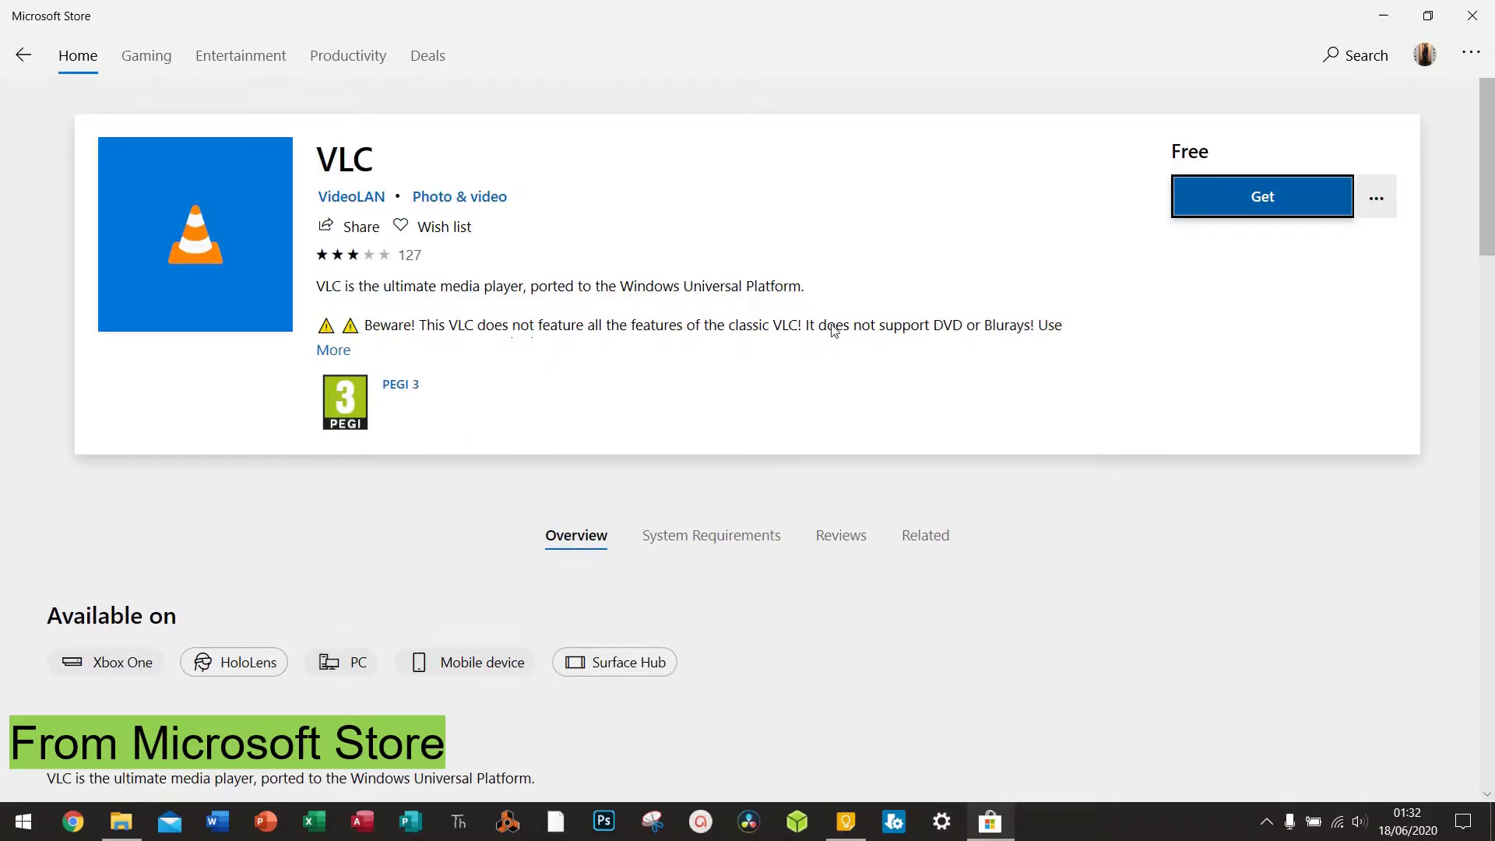
pyautogui.click(1201, 212)
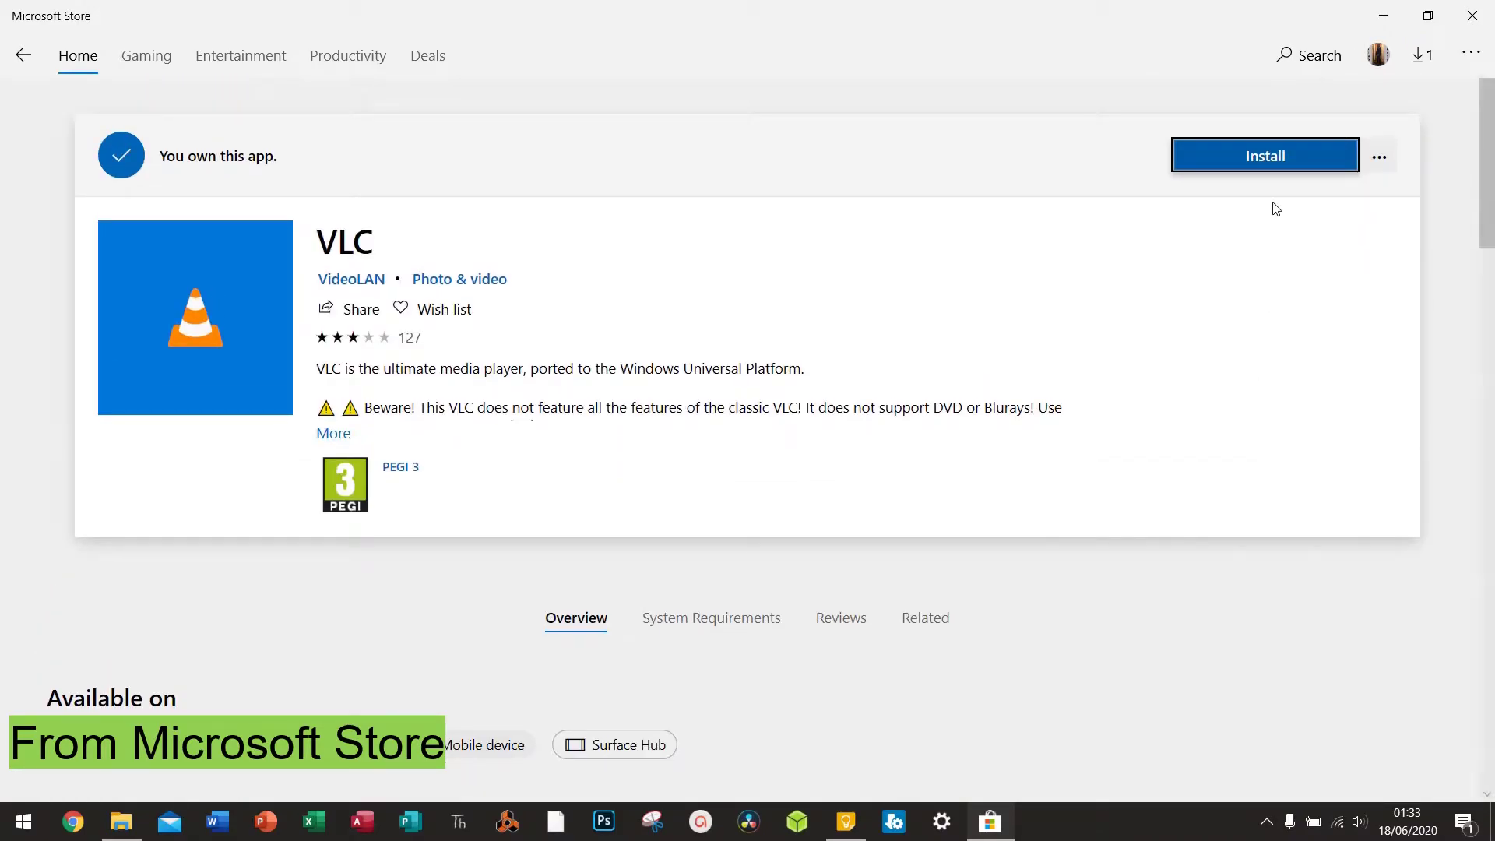
pyautogui.click(1268, 158)
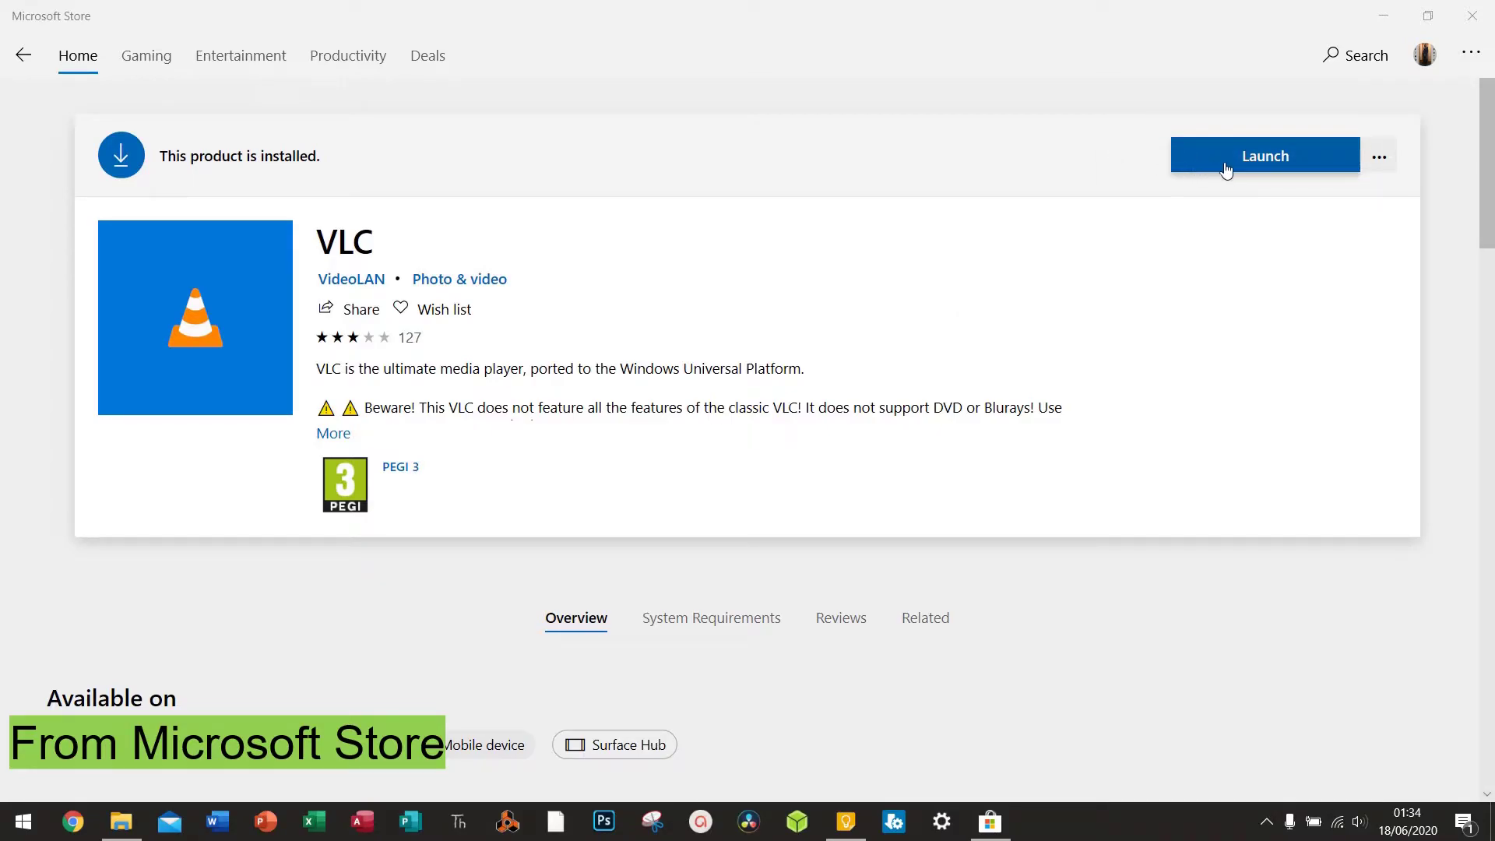
# Close the Microsoft Store and launch the newly installed VLC app.
pyautogui.click(1462, 24)
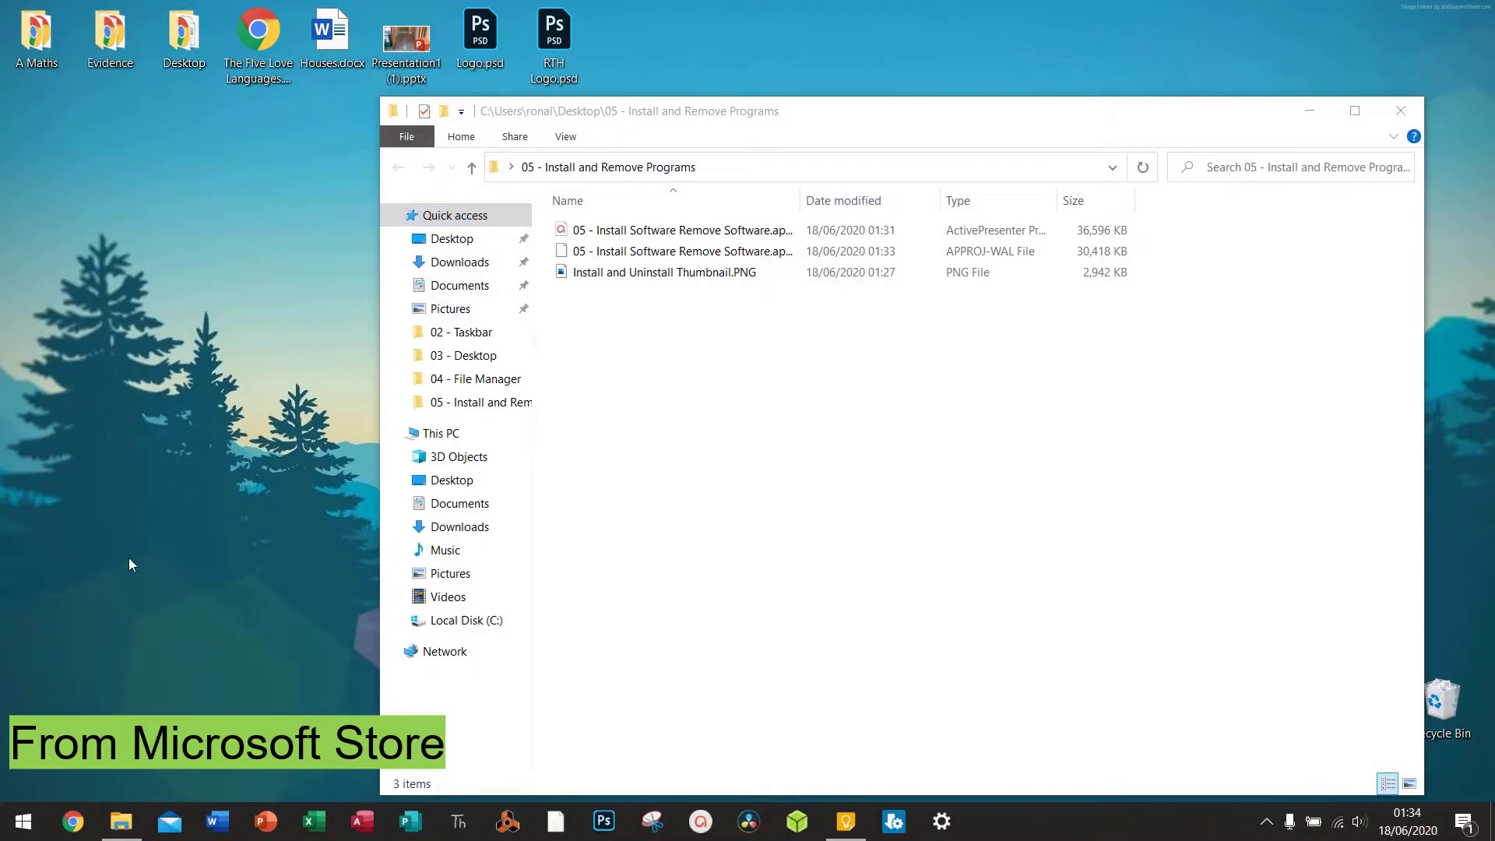
pyautogui.click(24, 822)
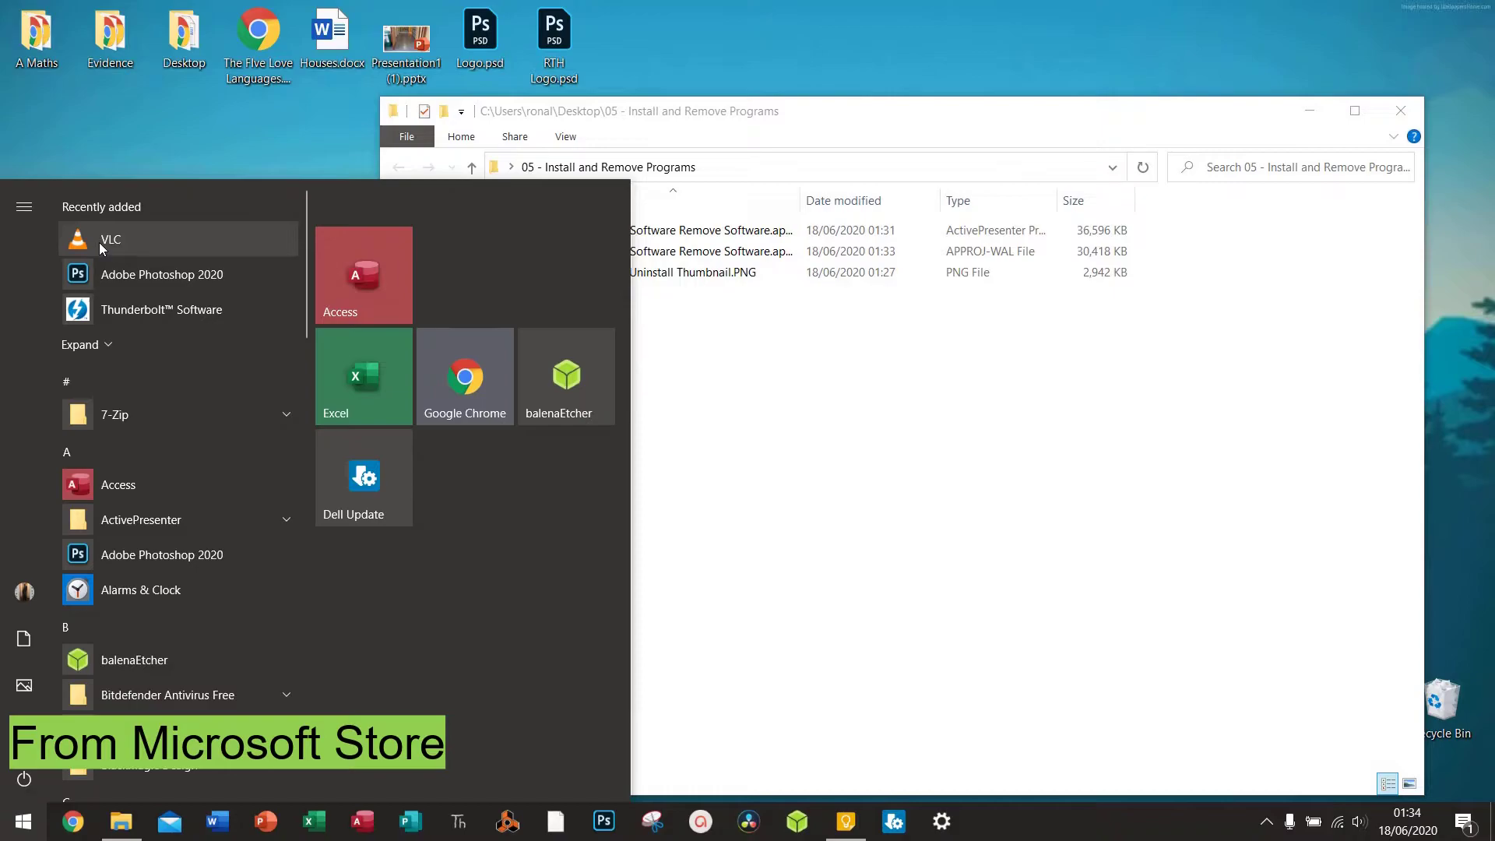
pyautogui.click(99, 241)
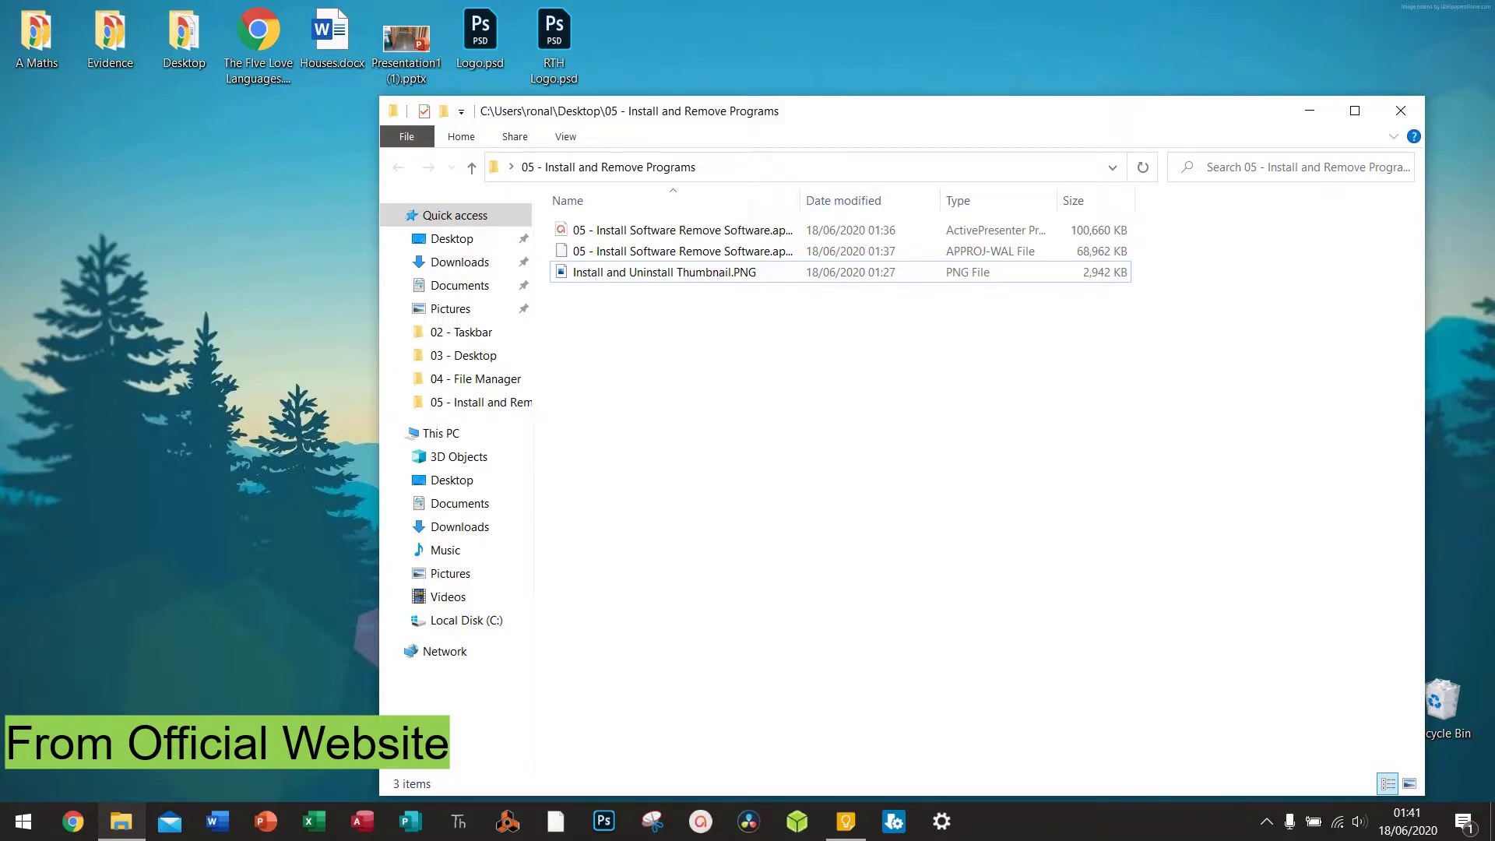
# Open Microsoft Edge and maximize its window.
pyautogui.click(23, 820)
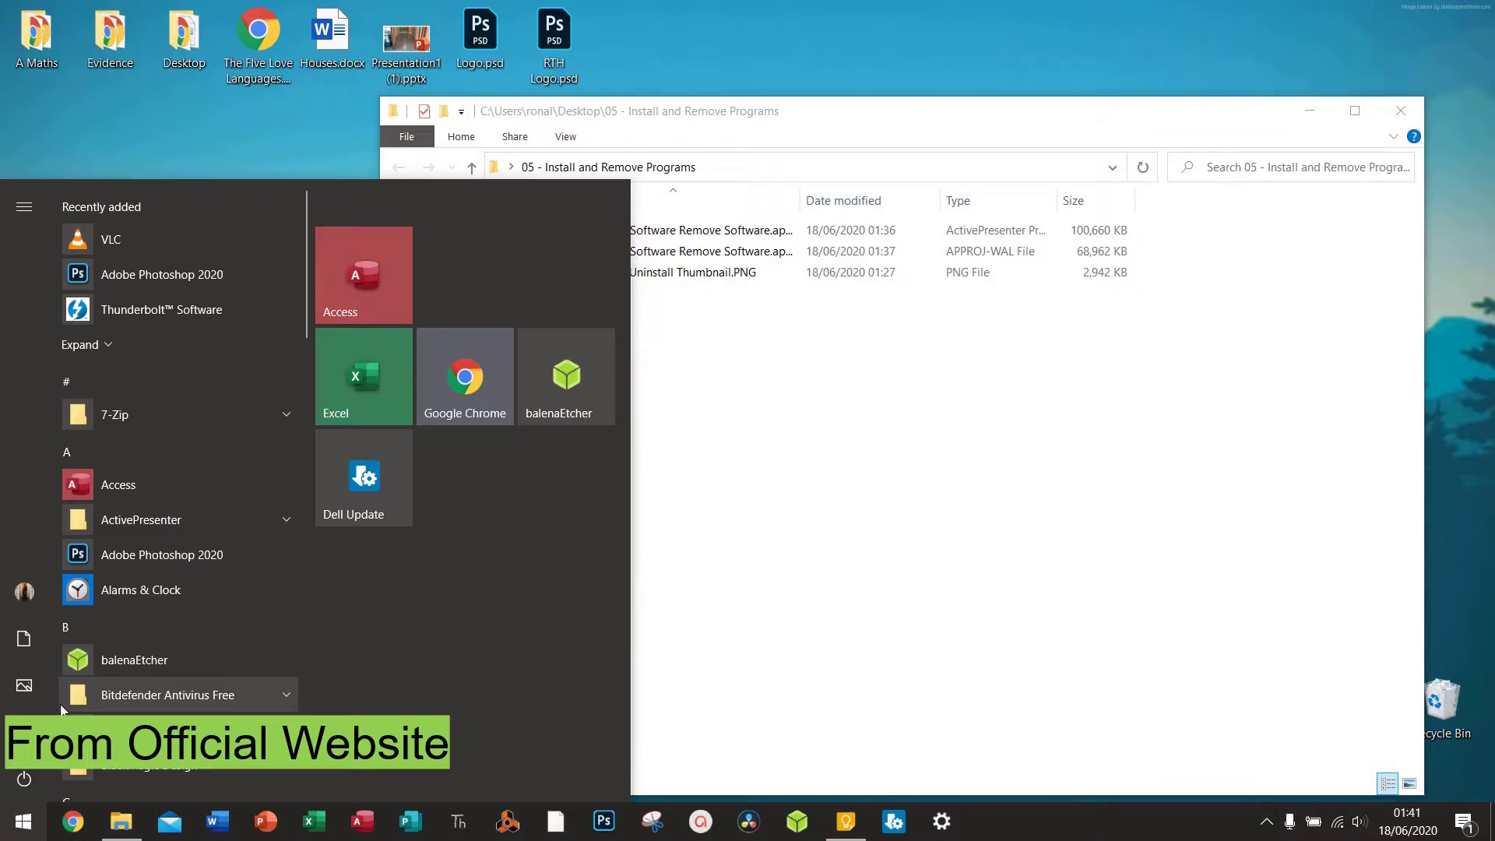
pyautogui.write('edge')
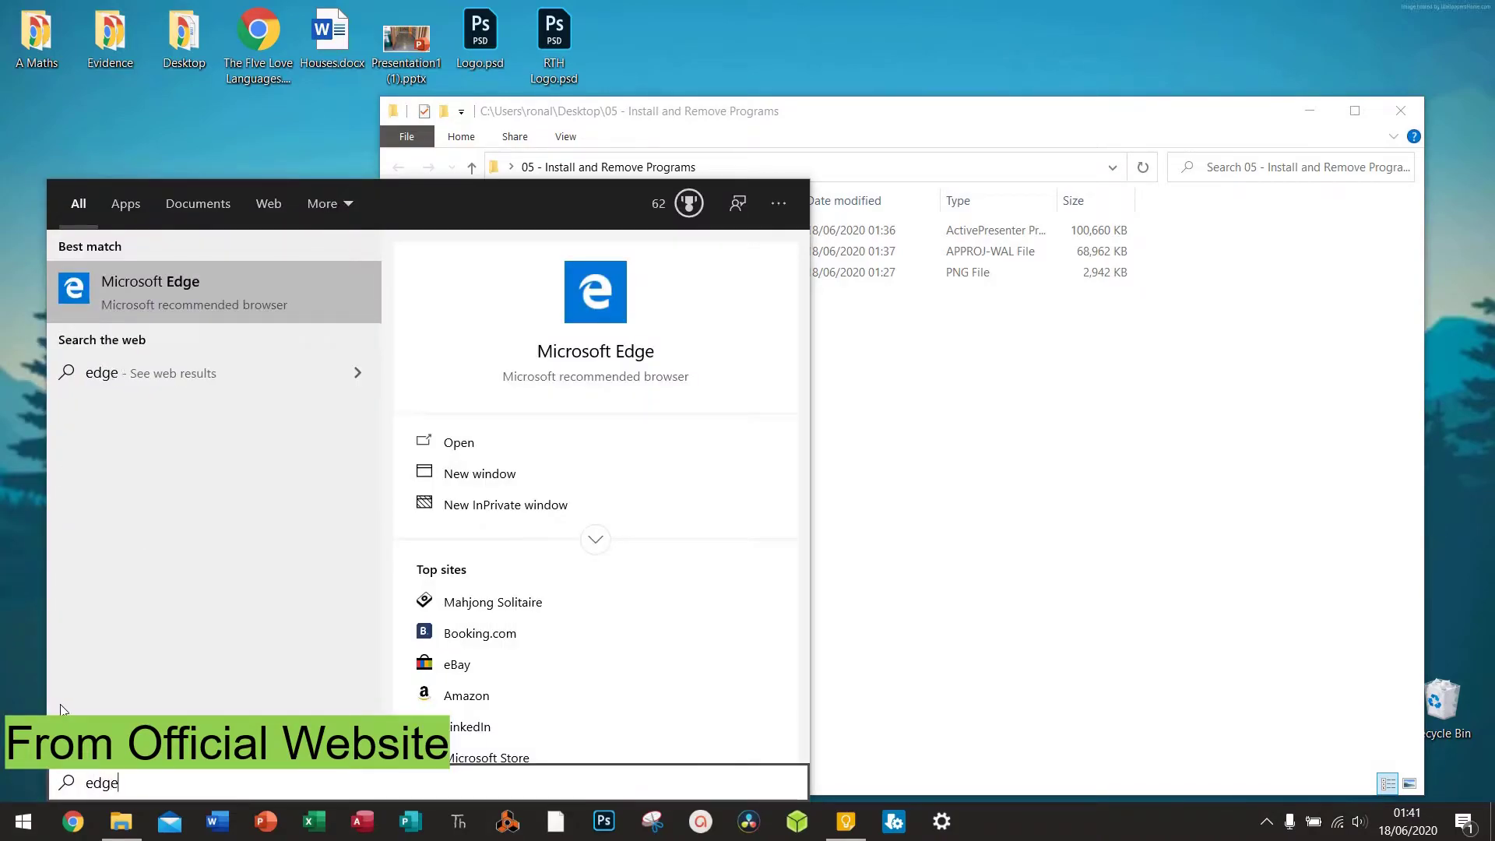
pyautogui.click(136, 299)
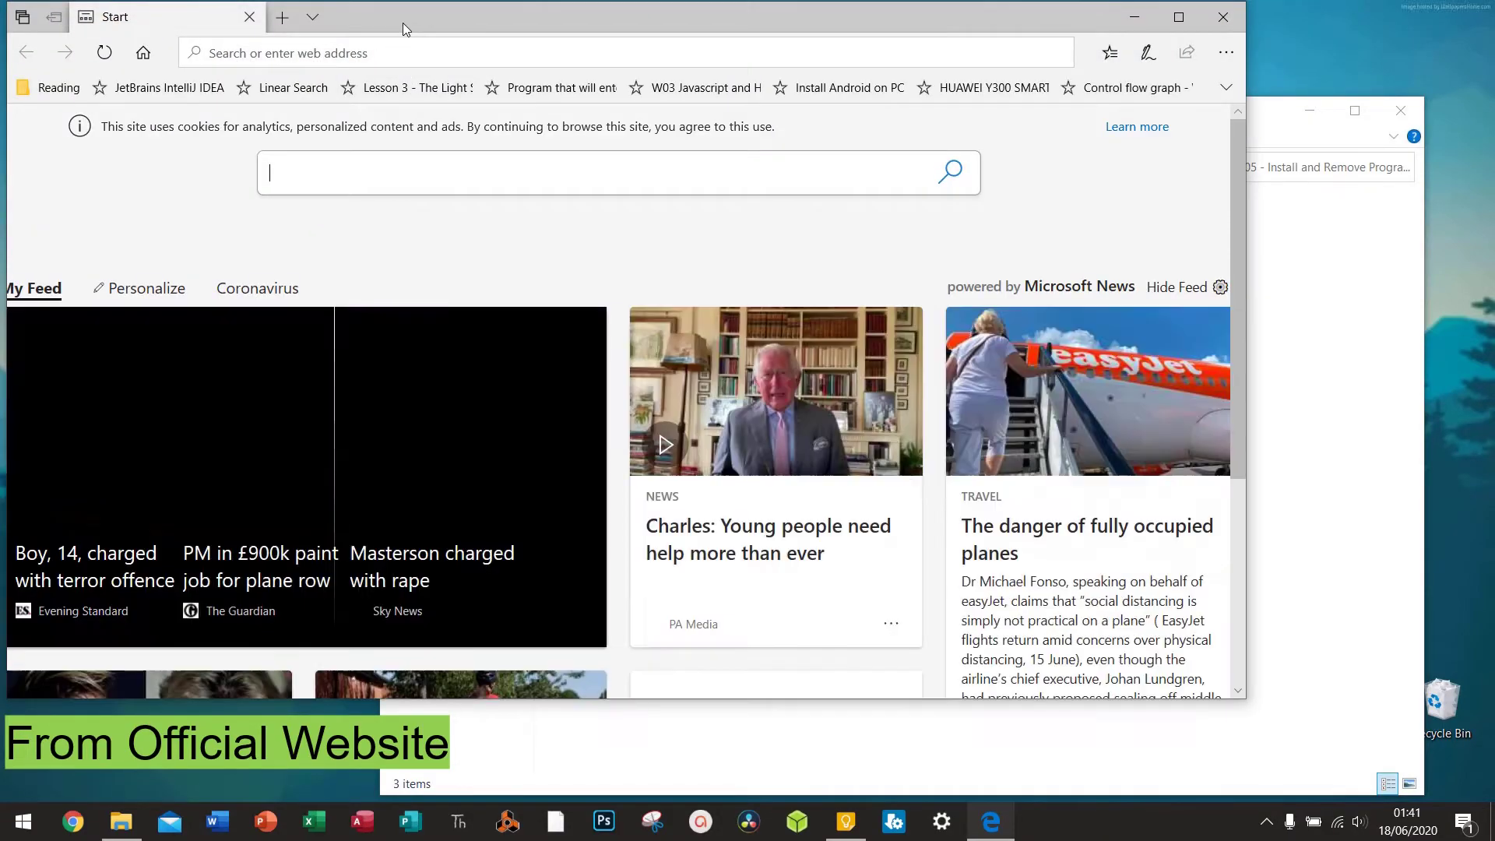
pyautogui.doubleClick(409, 16)
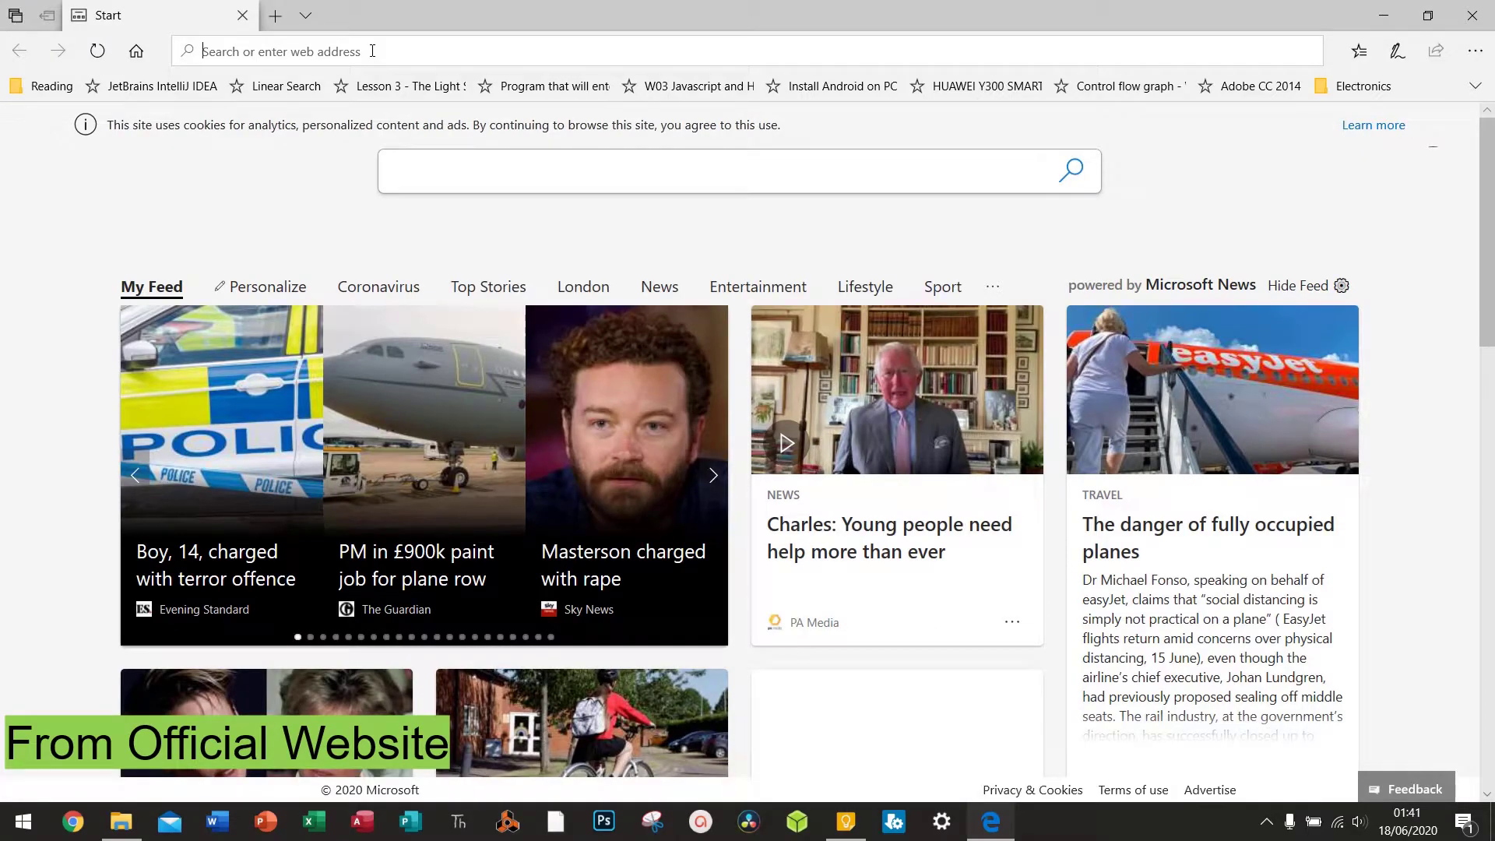
# Search the web for "download vlc" and decline the browser's offer to import favourites.
pyautogui.write('downo')
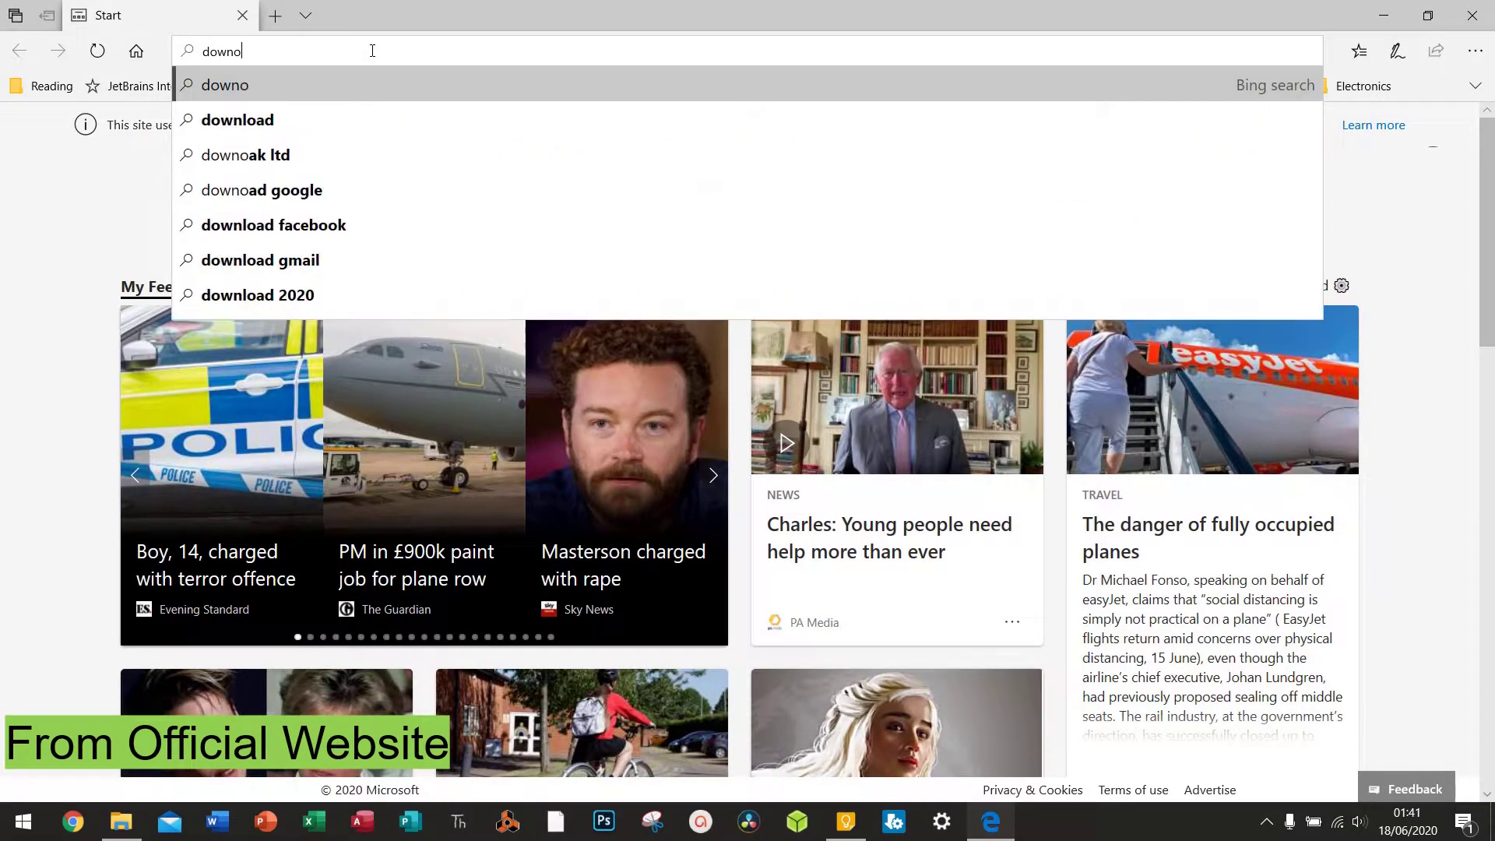
pyautogui.press('BackSpace')
pyautogui.write('load vlc')
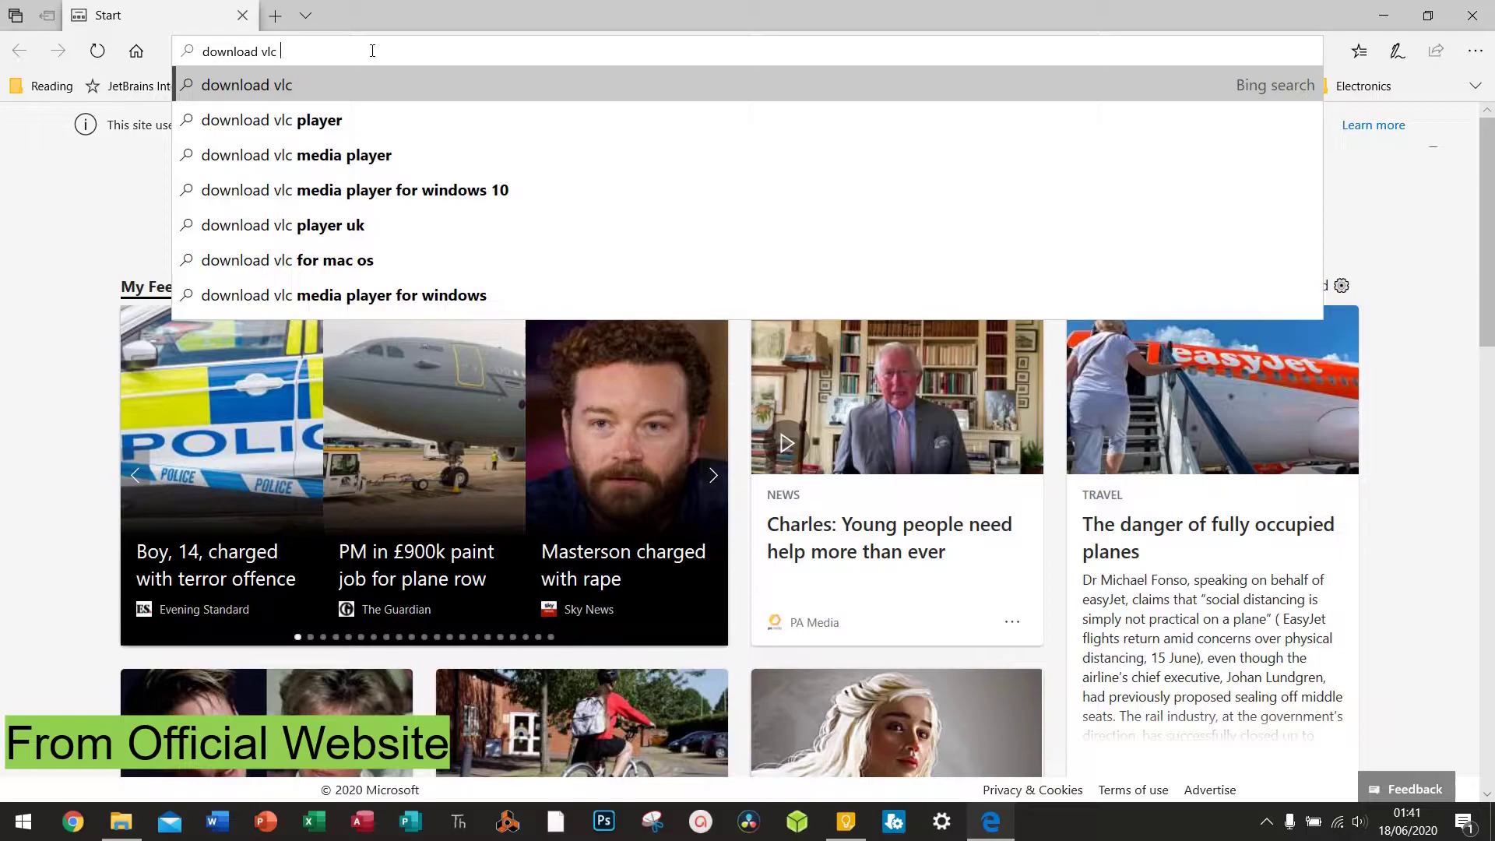
pyautogui.press('Return')
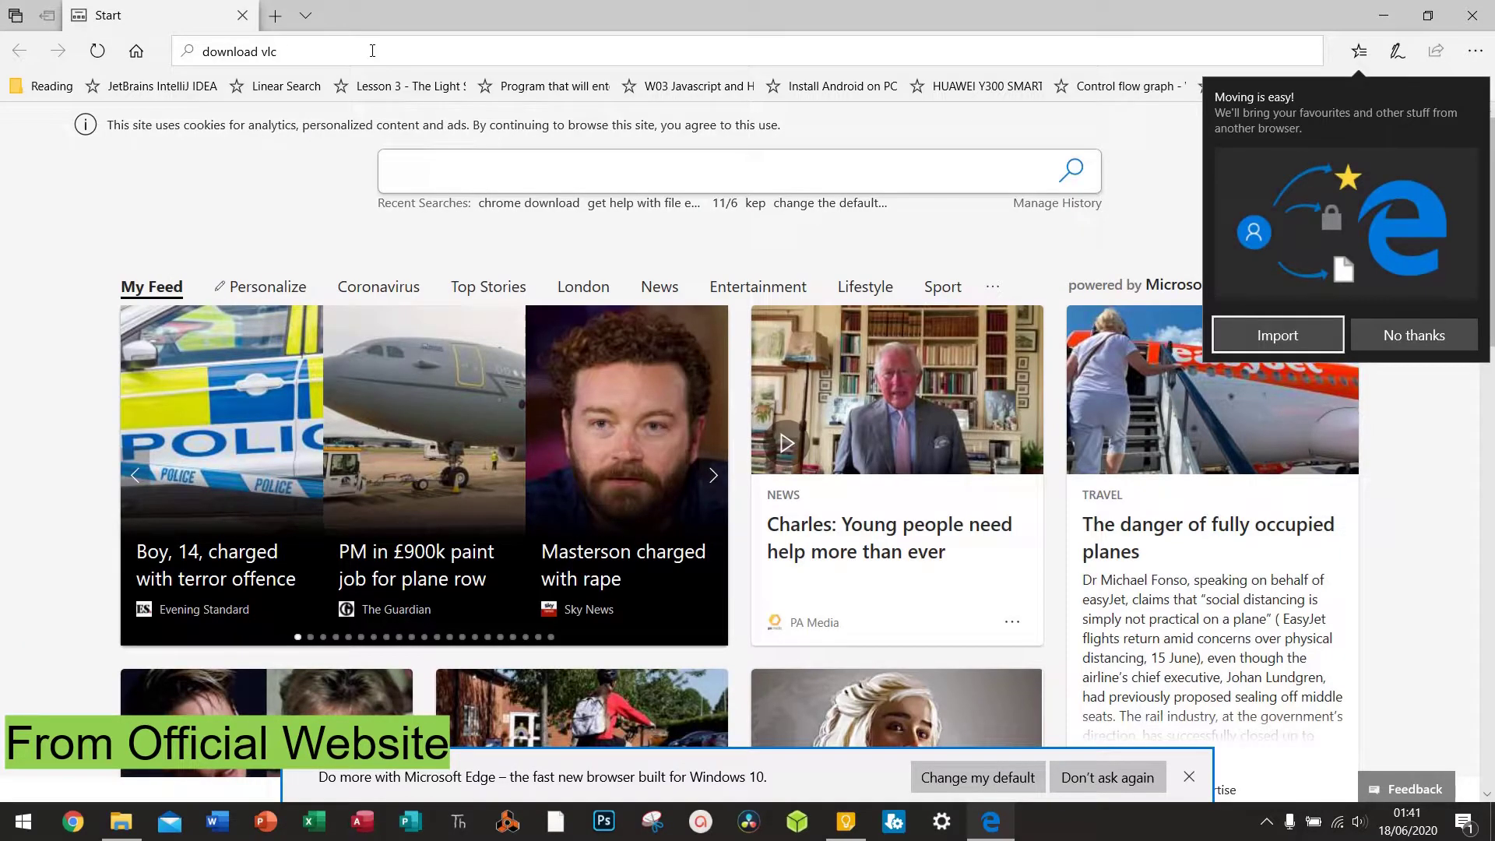
pyautogui.click(372, 51)
pyautogui.press('Return')
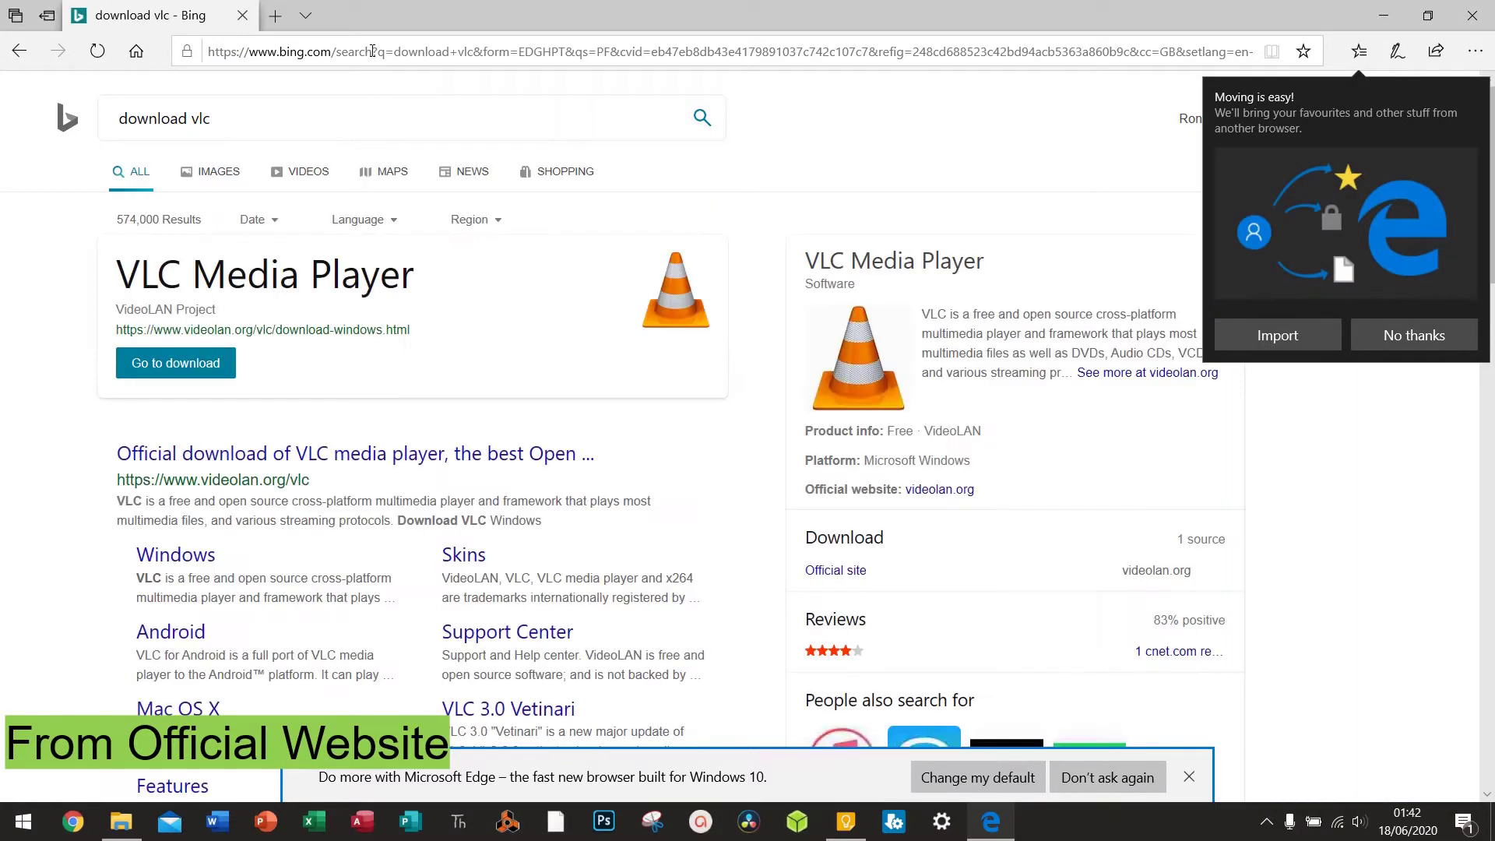
pyautogui.click(1416, 335)
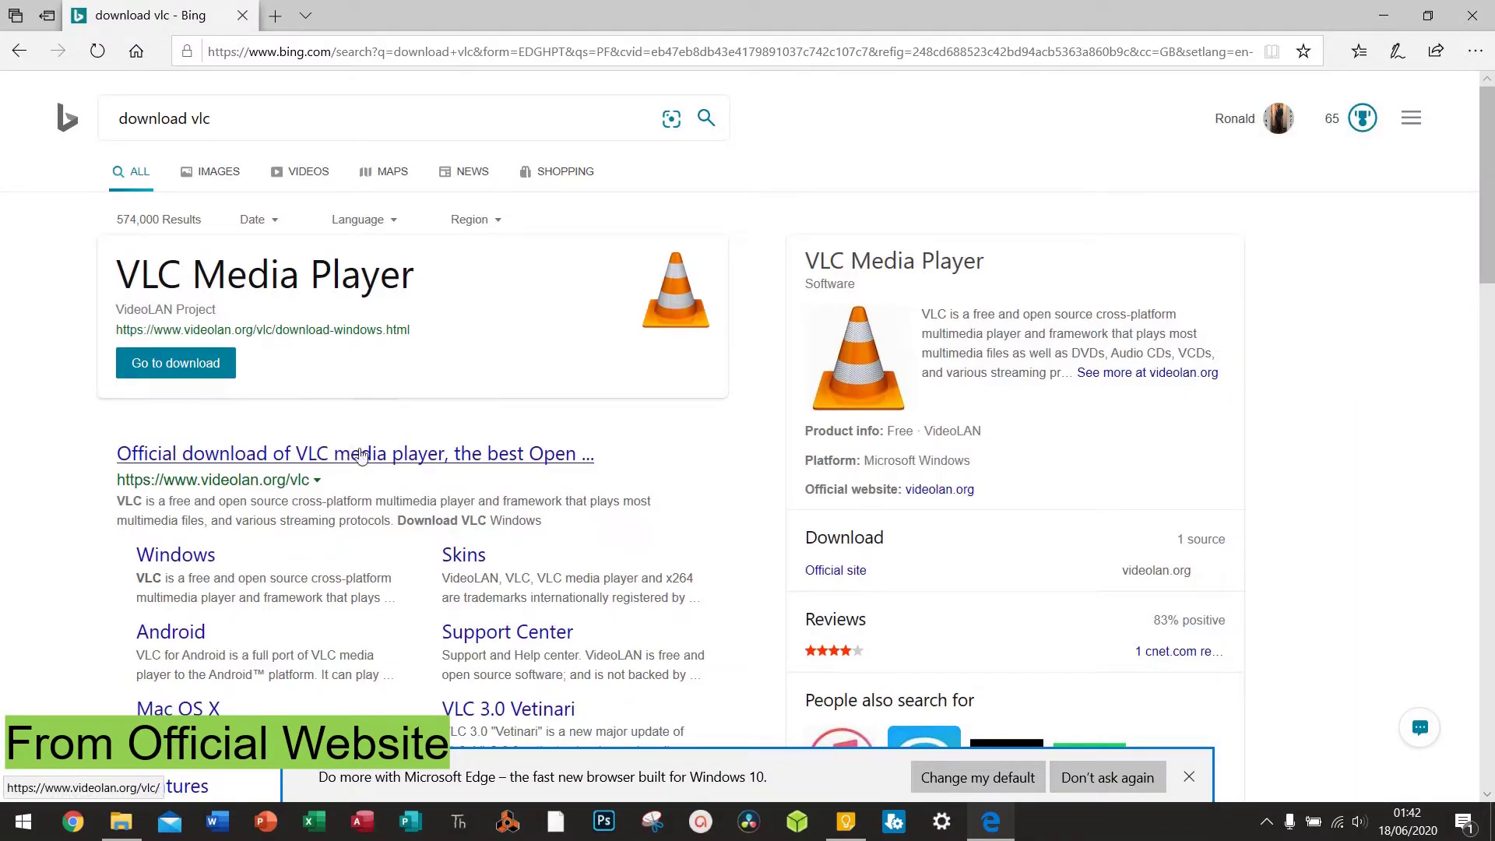
# Open the official VideoLAN VLC page and download the Windows 64bit installer, saving the file.
pyautogui.click(338, 460)
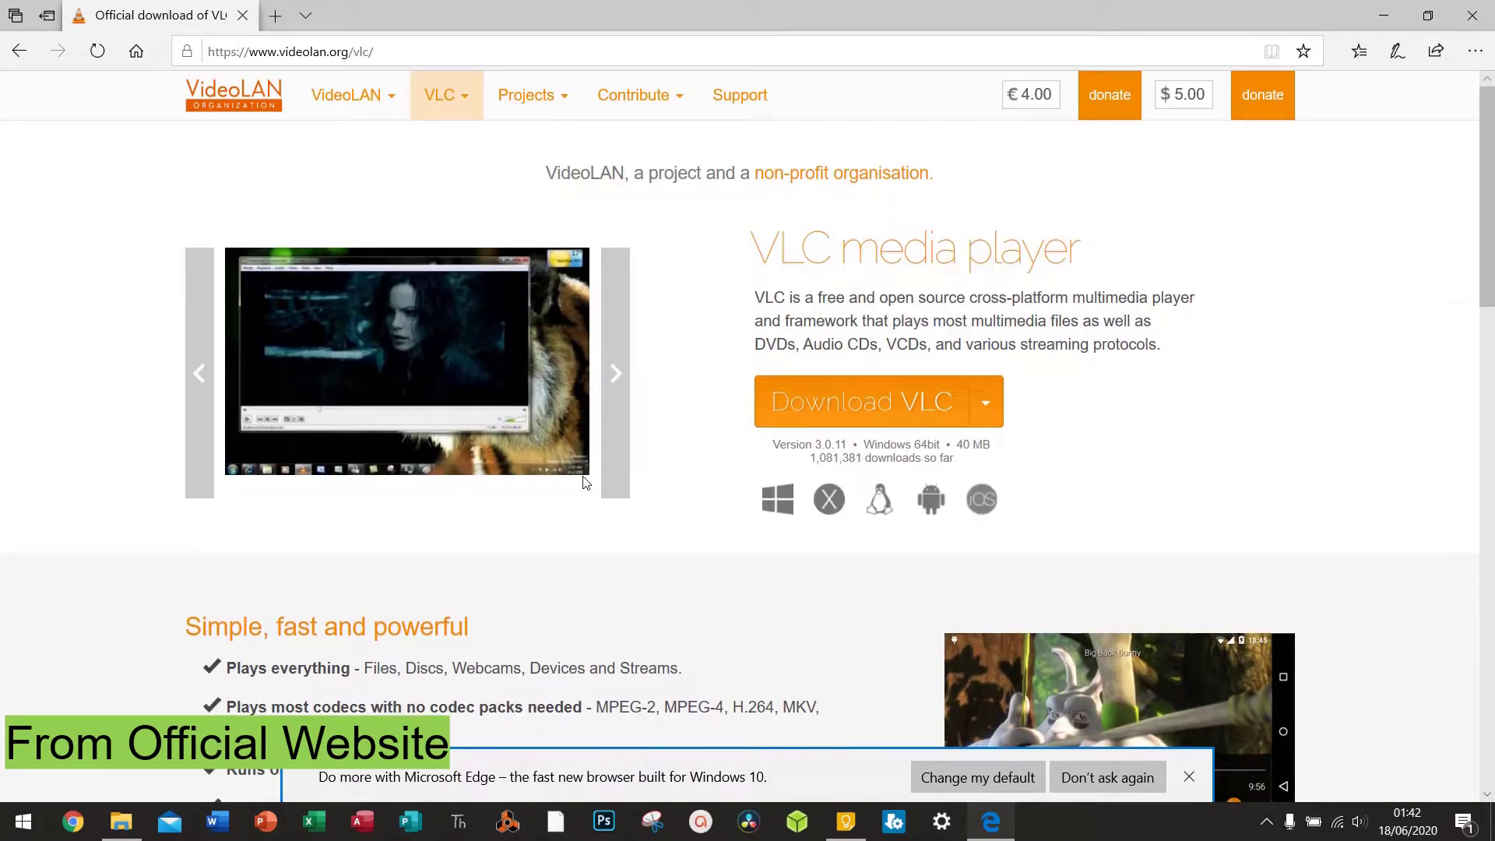
pyautogui.click(982, 415)
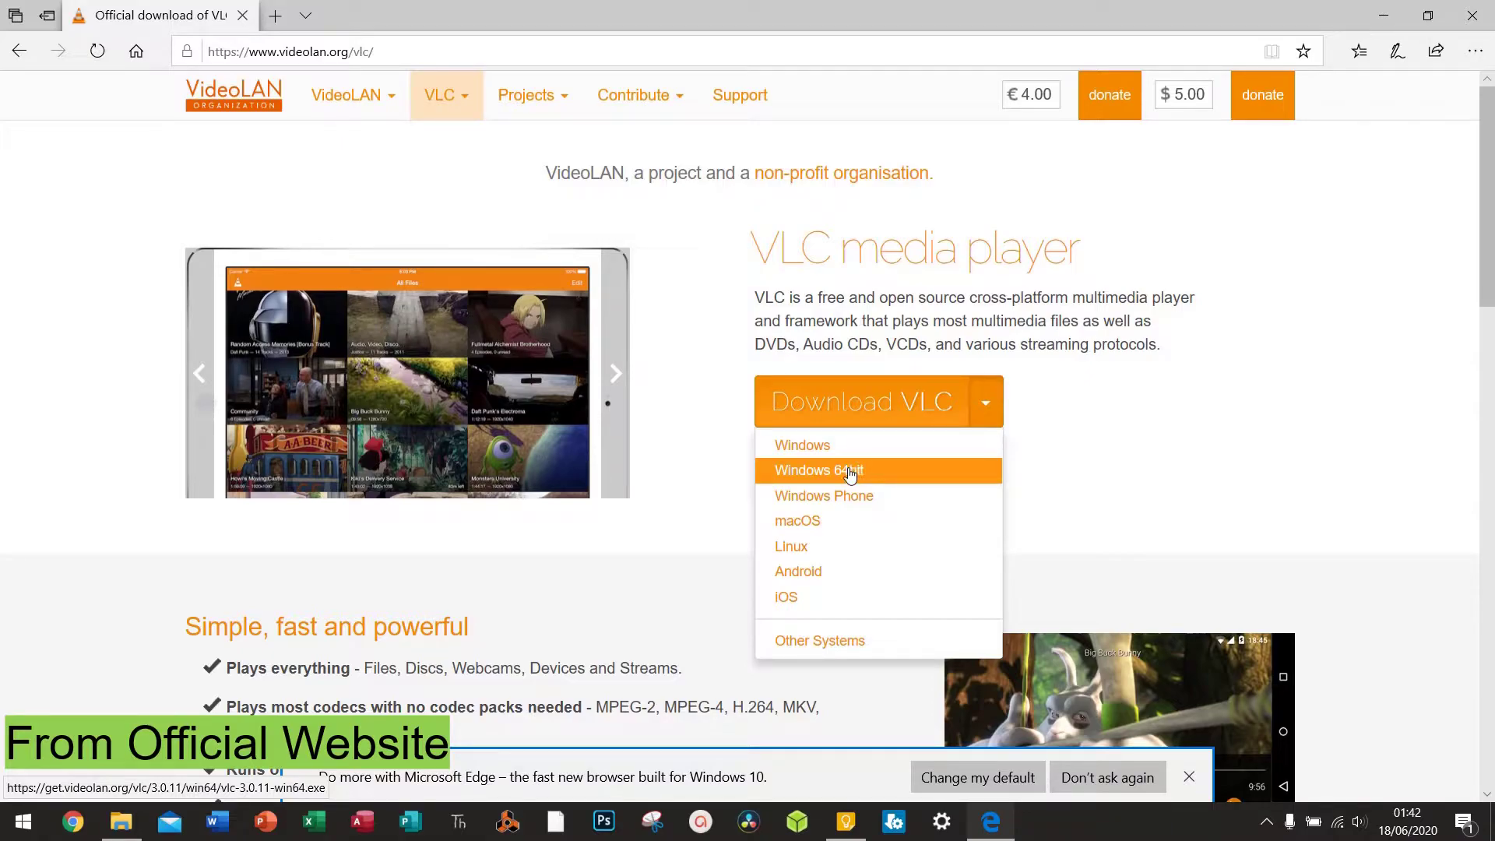
pyautogui.click(849, 472)
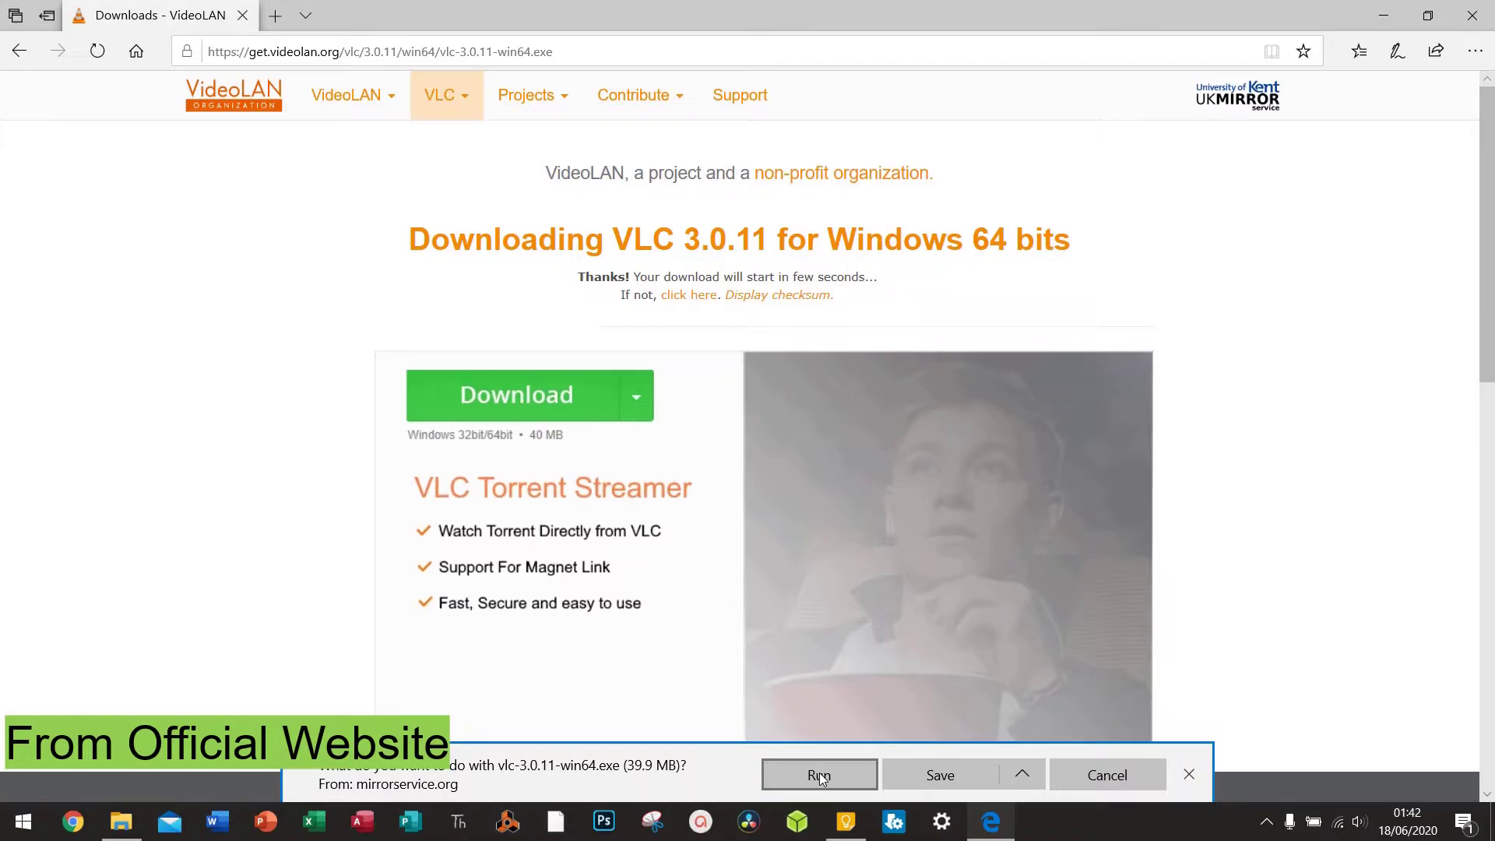
pyautogui.click(918, 772)
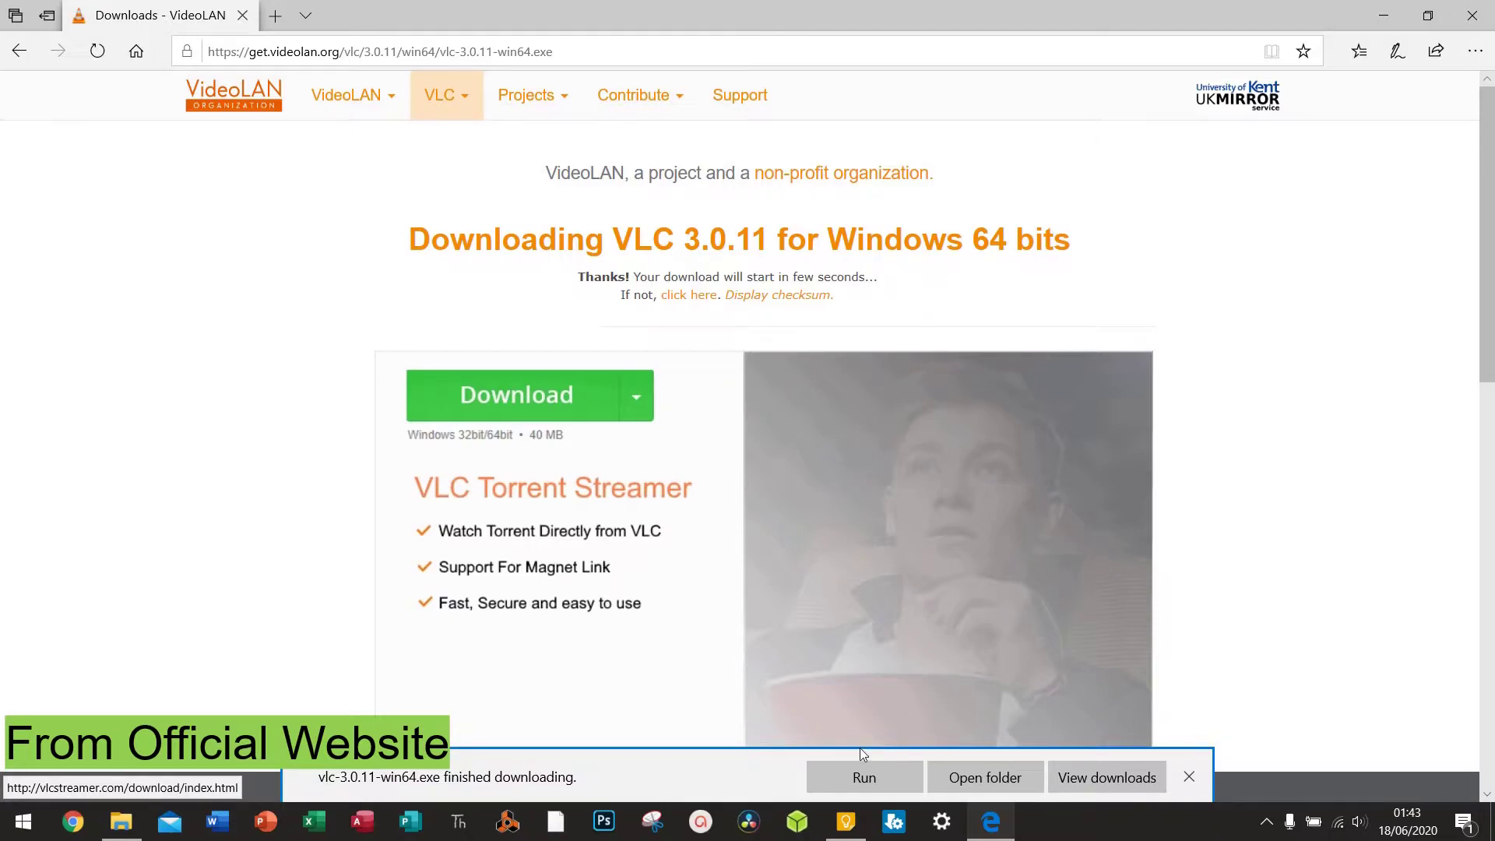
# Run the downloaded VLC installer with English as the language and proceed past the welcome and license agreement pages.
pyautogui.click(847, 777)
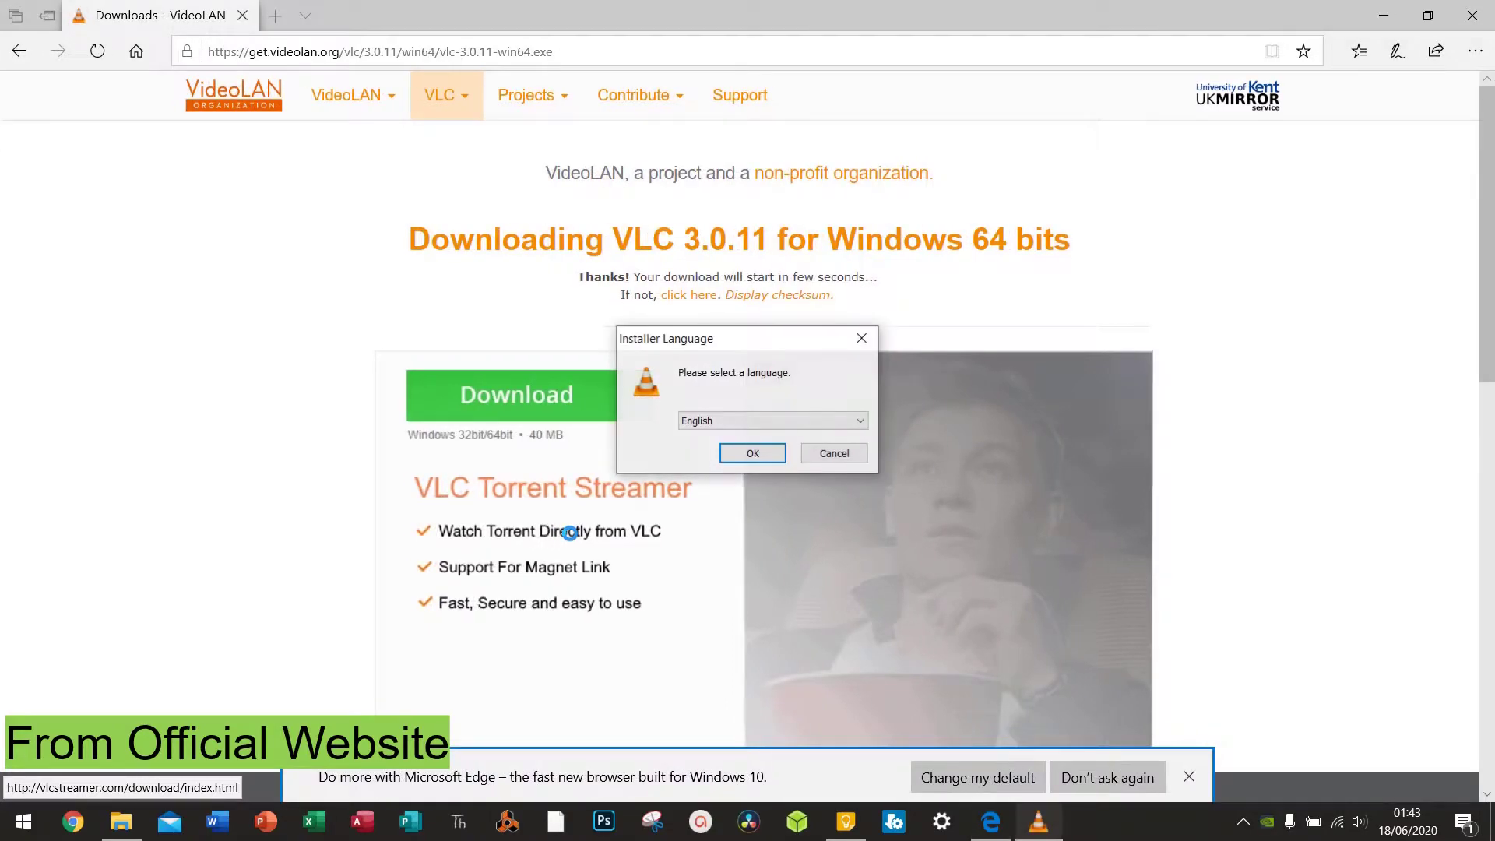
pyautogui.moveTo(721, 336); pyautogui.dragTo(321, 285)
pyautogui.click(333, 401)
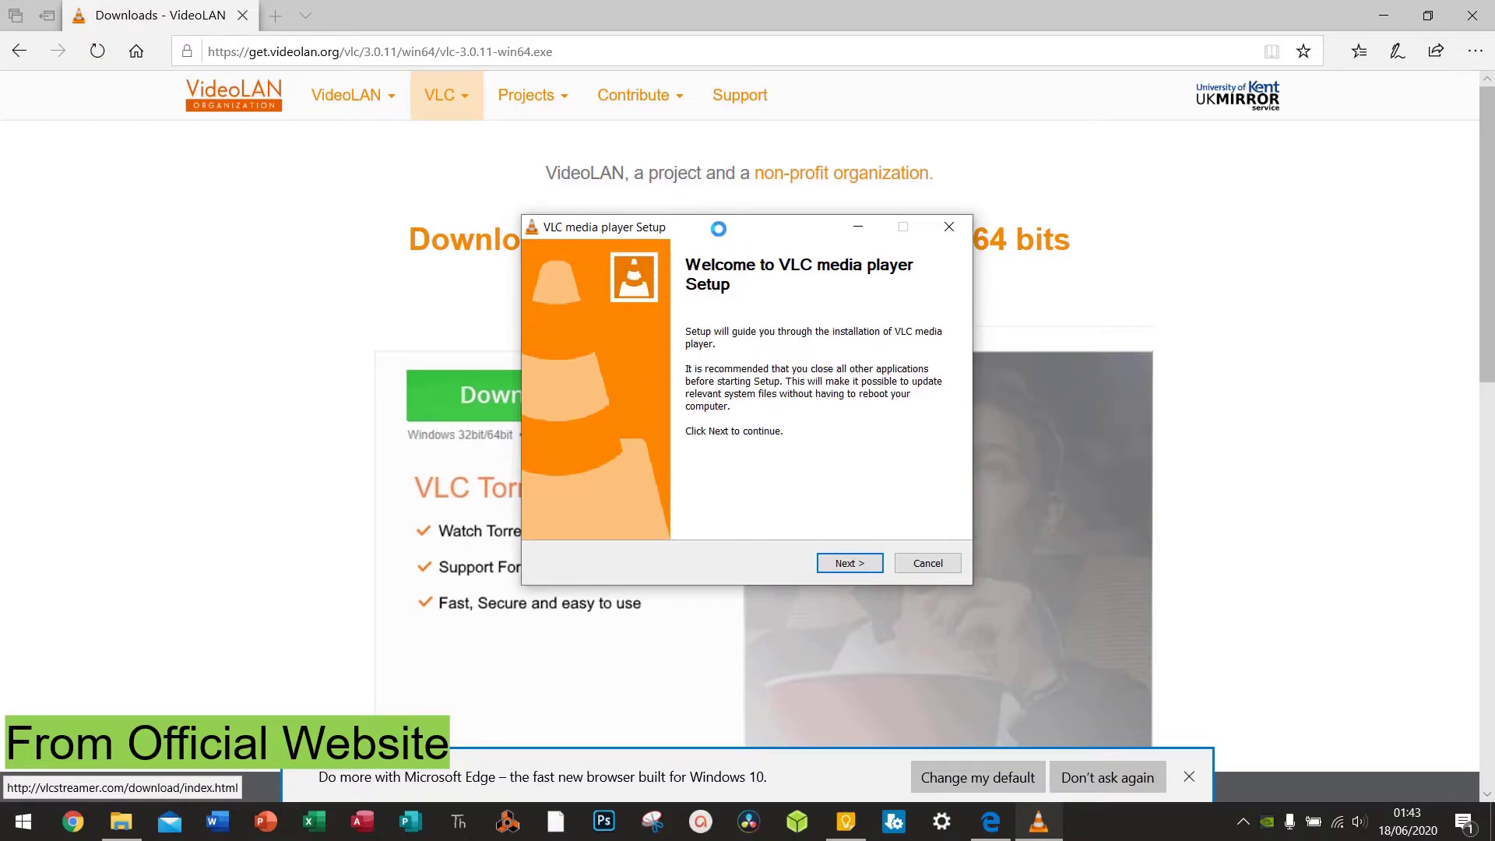
pyautogui.click(826, 566)
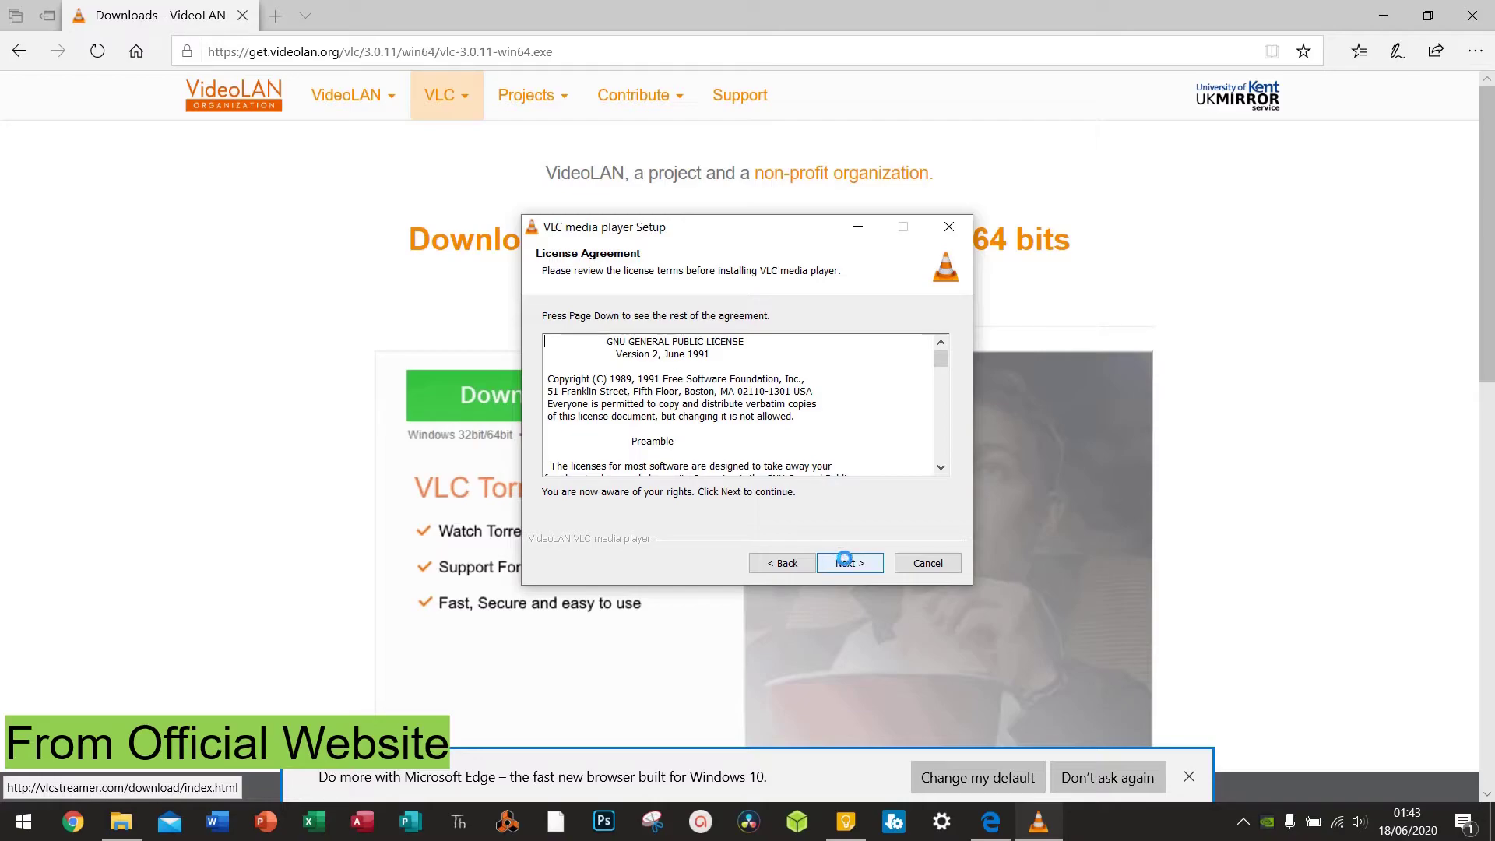
pyautogui.click(839, 559)
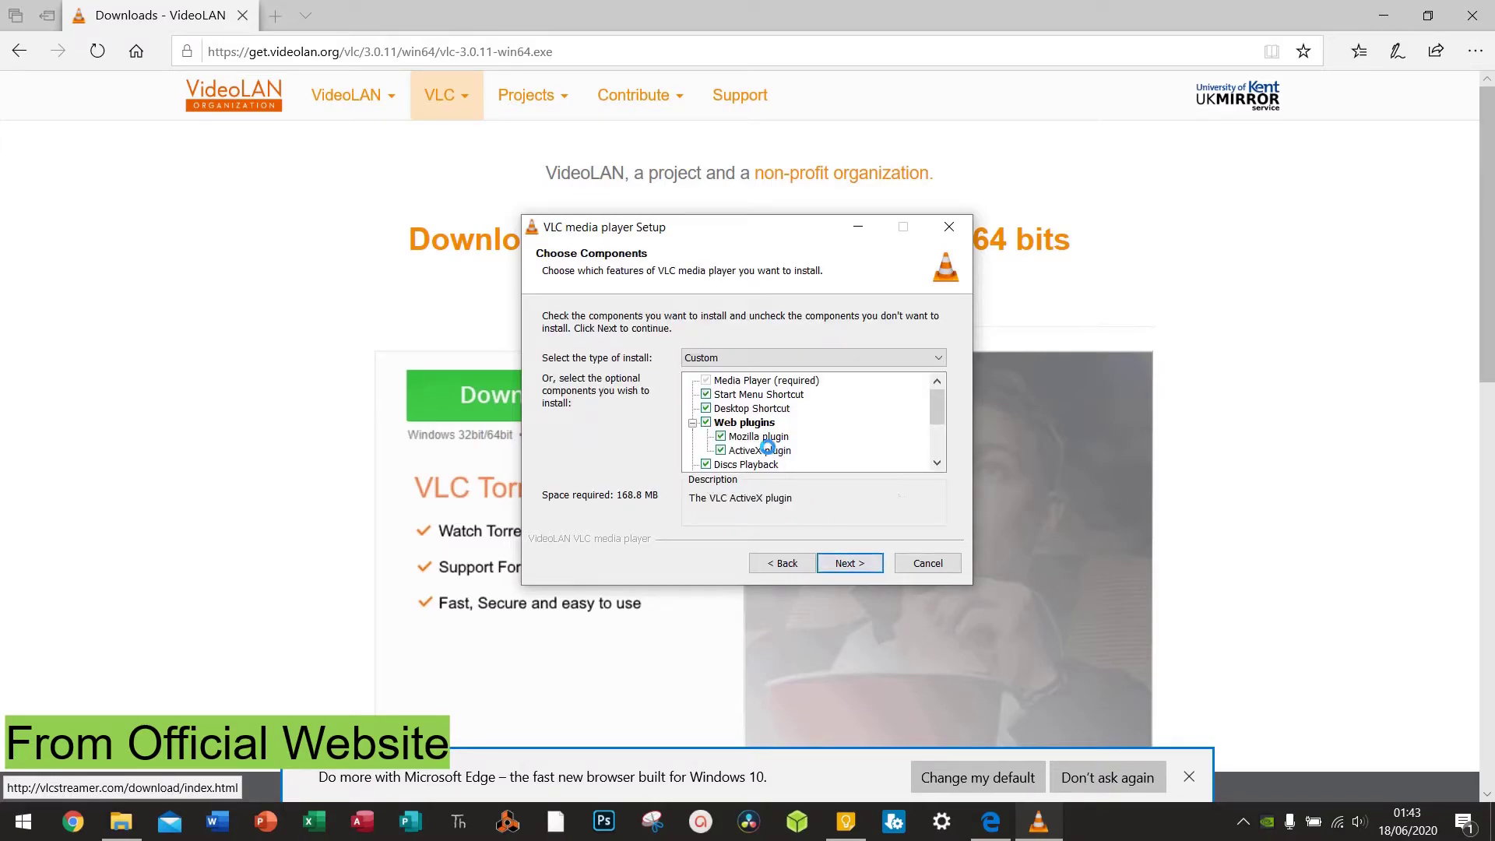
# Review the VLC components, exclude the Mozilla plugin from the installation and continue to the install location.
pyautogui.scroll(-2, 766, 448)
pyautogui.scroll(2, 768, 446)
pyautogui.scroll(-2, 768, 446)
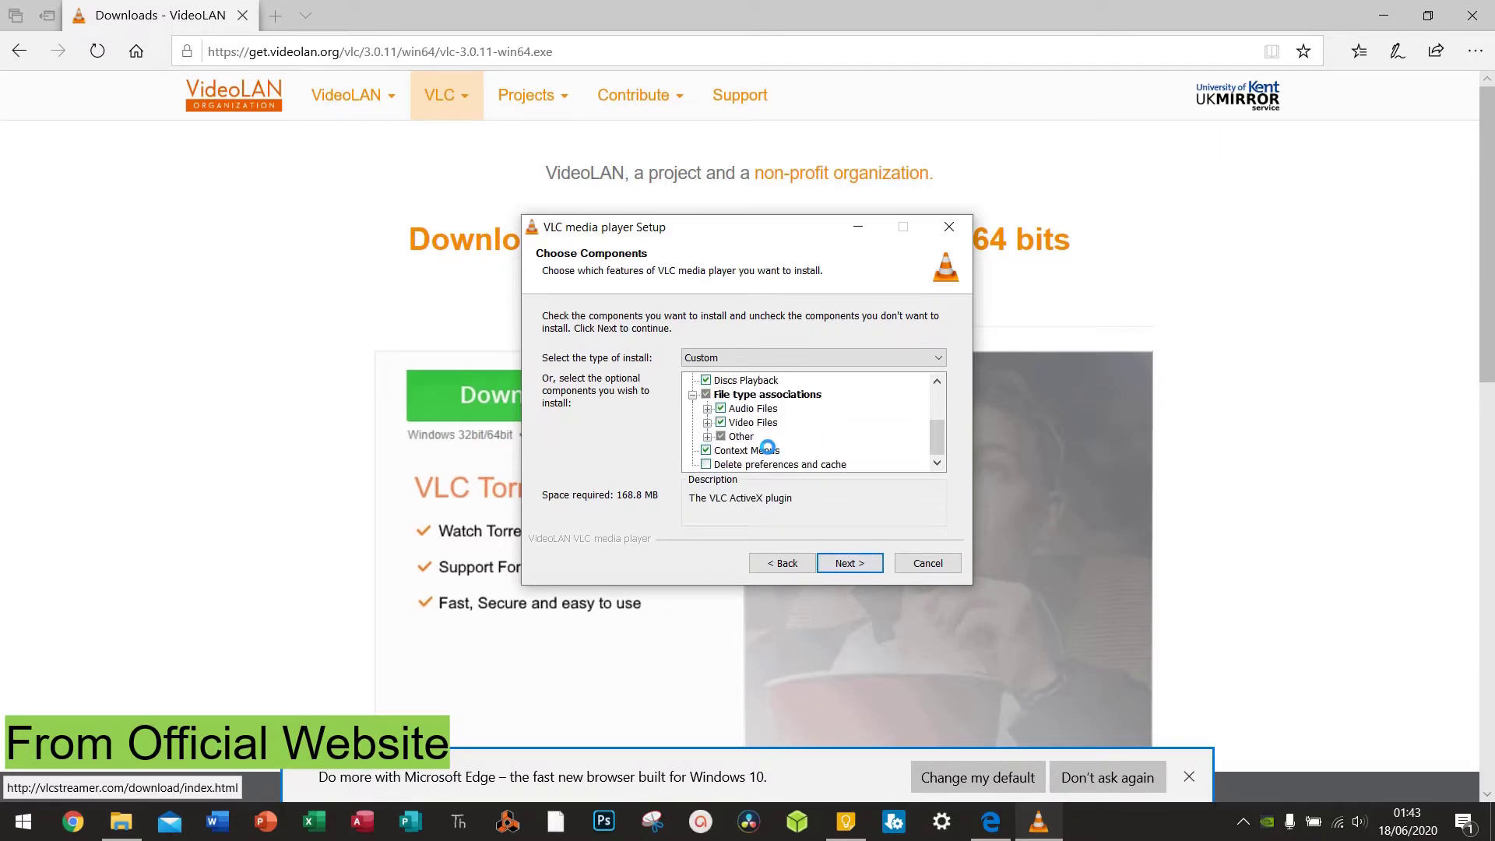
pyautogui.scroll(2, 767, 447)
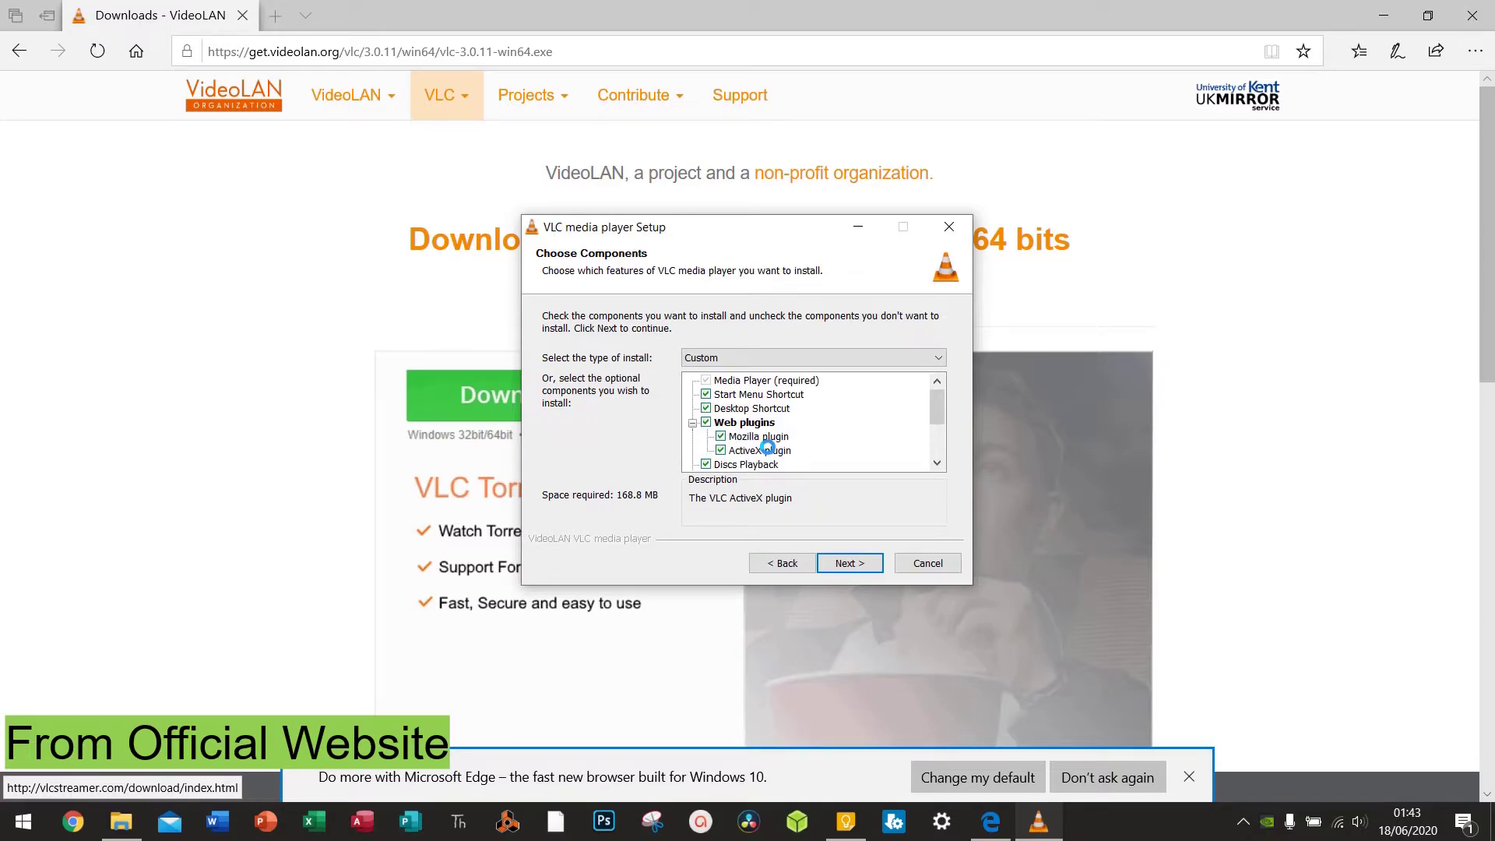
pyautogui.click(717, 435)
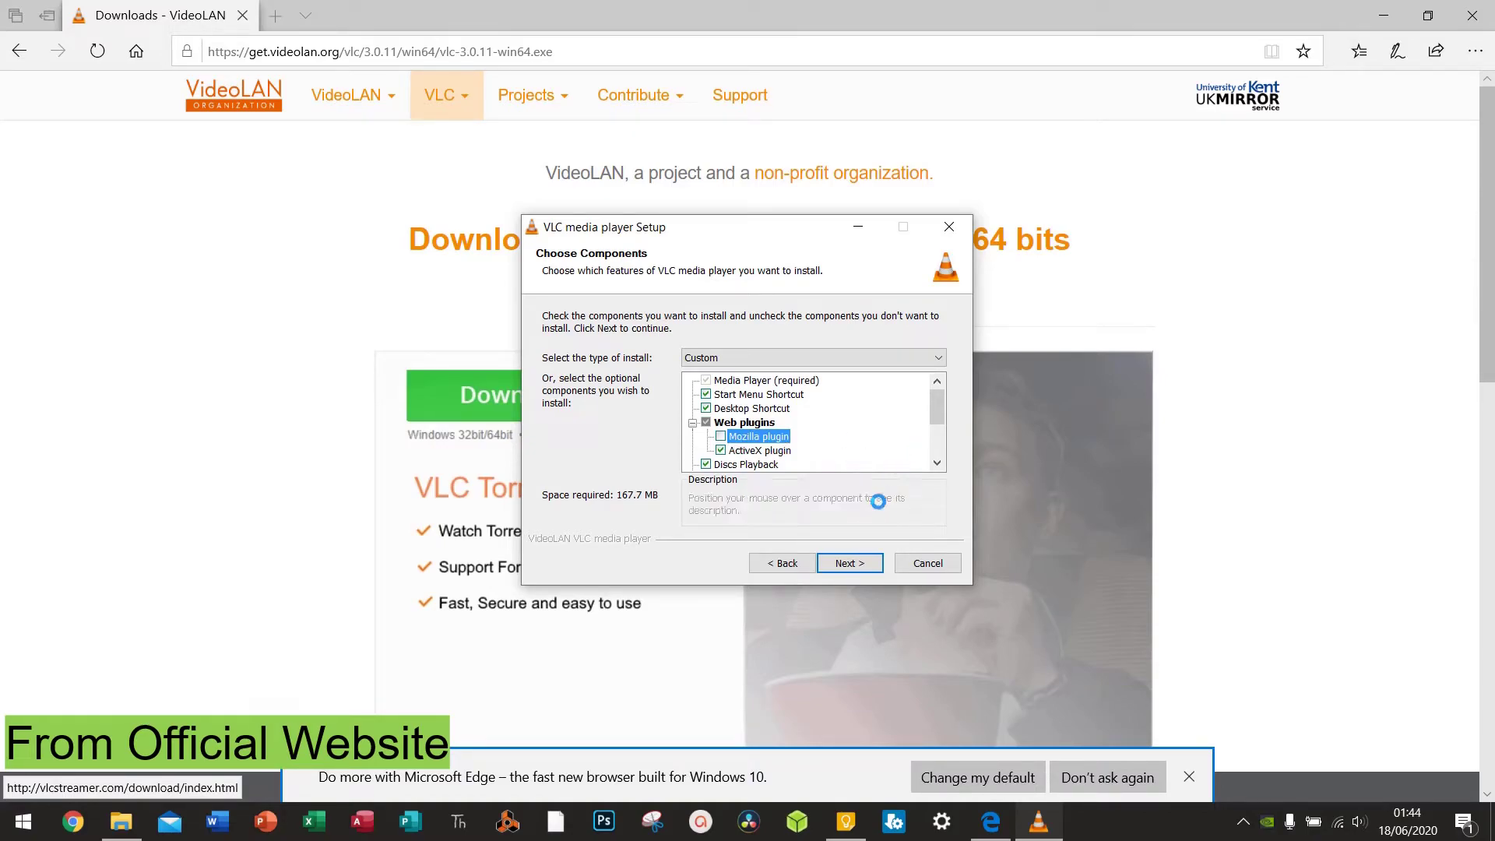
pyautogui.click(850, 562)
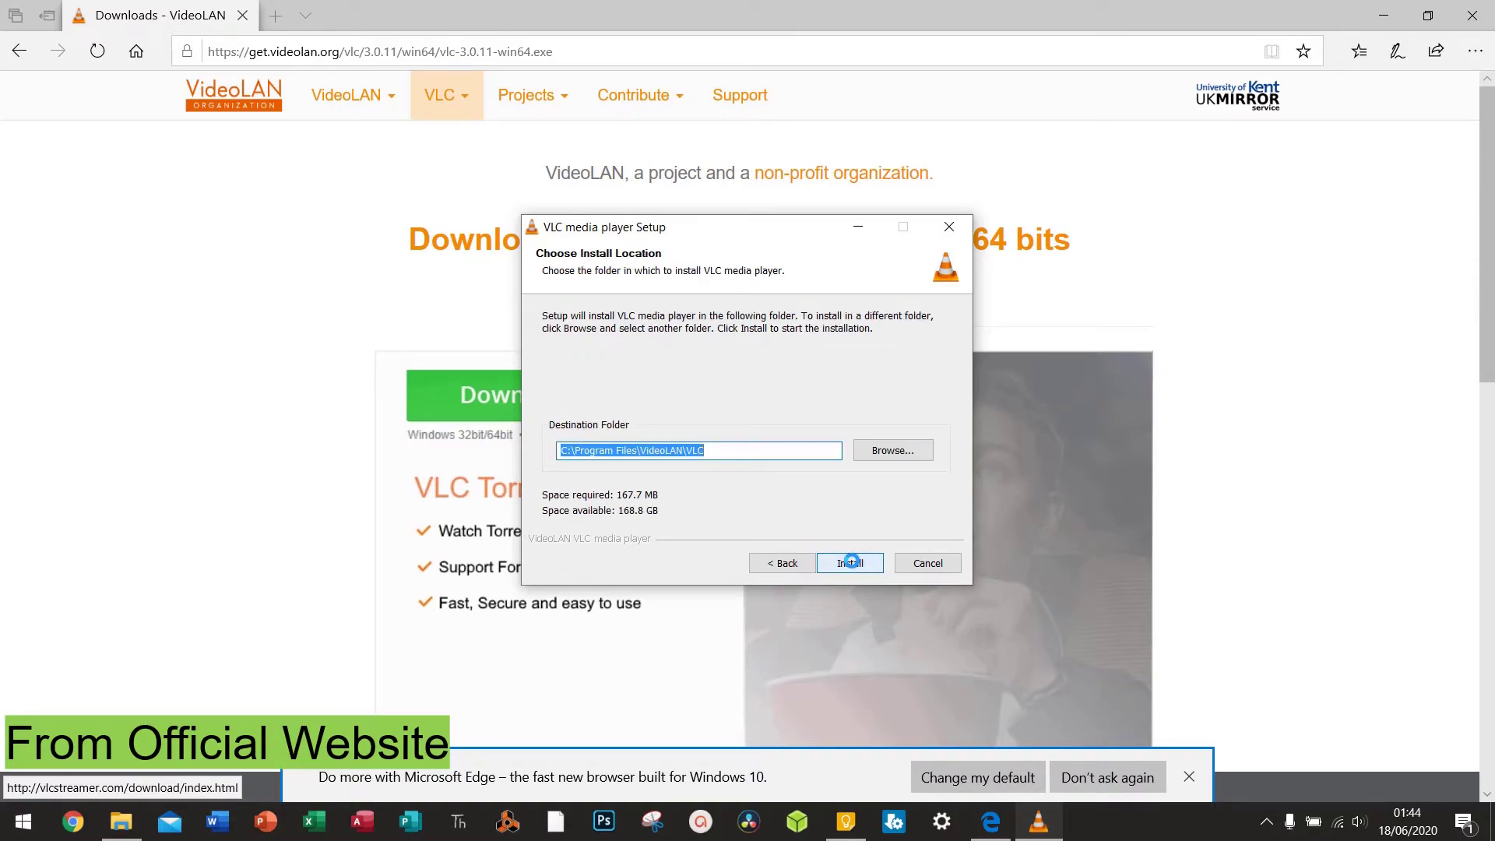
# Set the destination folder to C:\Program Files\VLC Player and install VLC there.
pyautogui.click(720, 451)
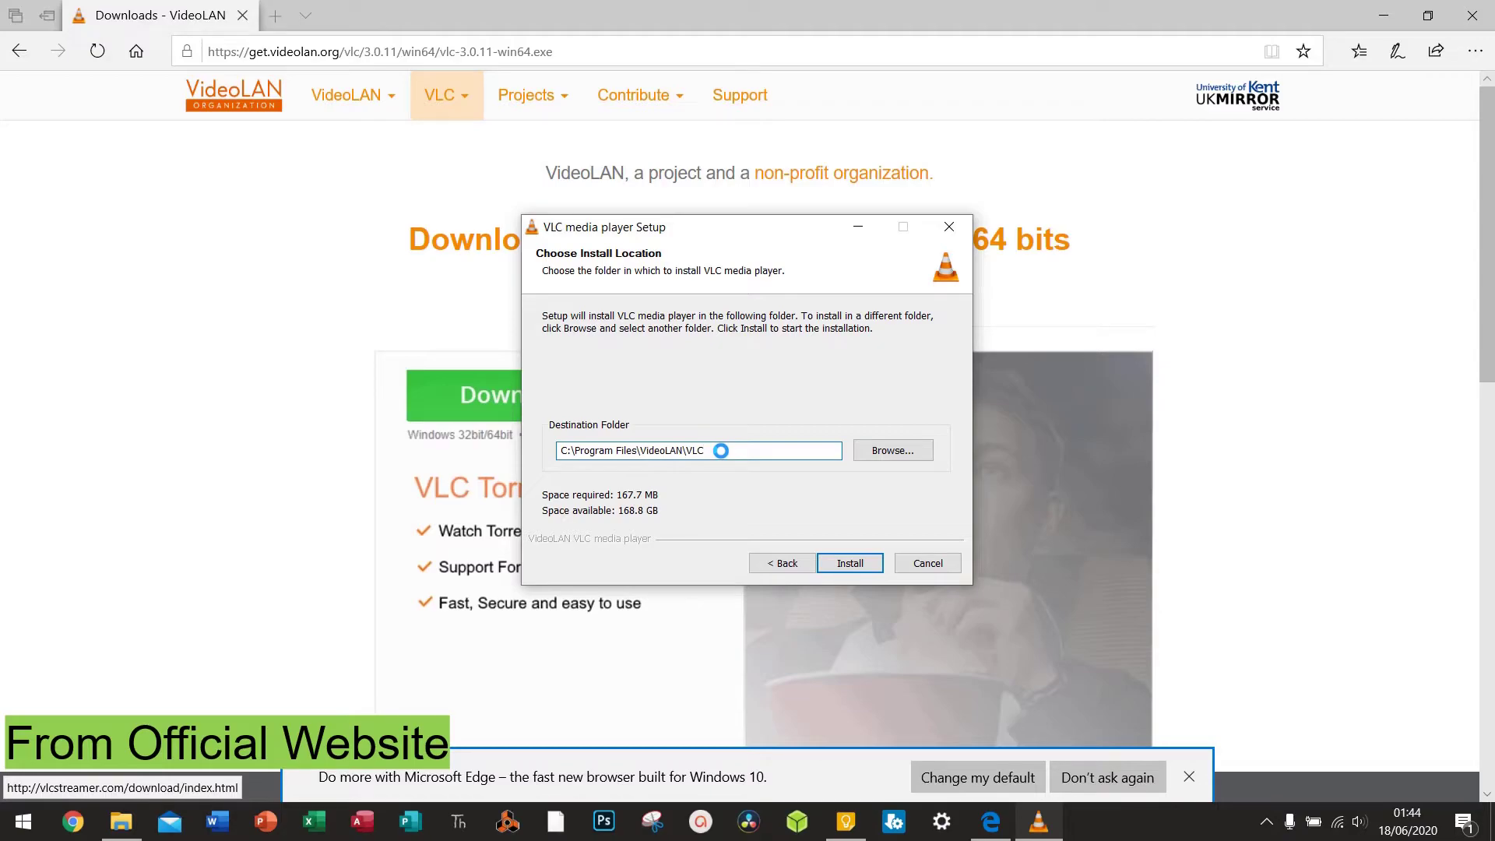
pyautogui.press('BackSpace')
pyautogui.press('BackSpace')
pyautogui.press('BackSpace')
pyautogui.press('BackSpace')
pyautogui.press('BackSpace')
pyautogui.press('BackSpace')
pyautogui.press('BackSpace')
pyautogui.press('BackSpace')
pyautogui.press('BackSpace')
pyautogui.press('BackSpace')
pyautogui.press('BackSpace')
pyautogui.press('BackSpace')
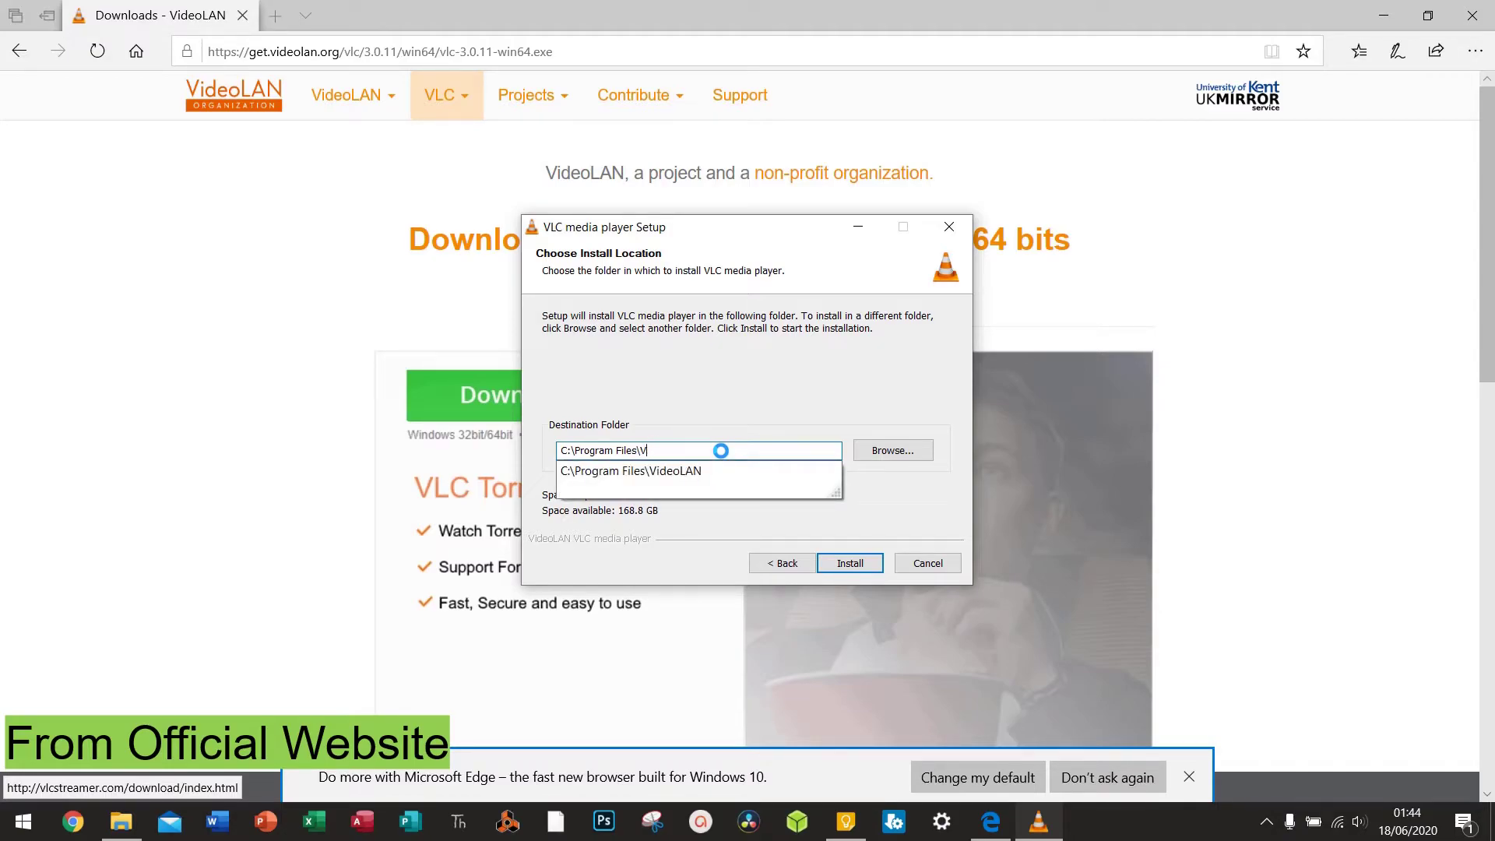
pyautogui.write('VLC Player')
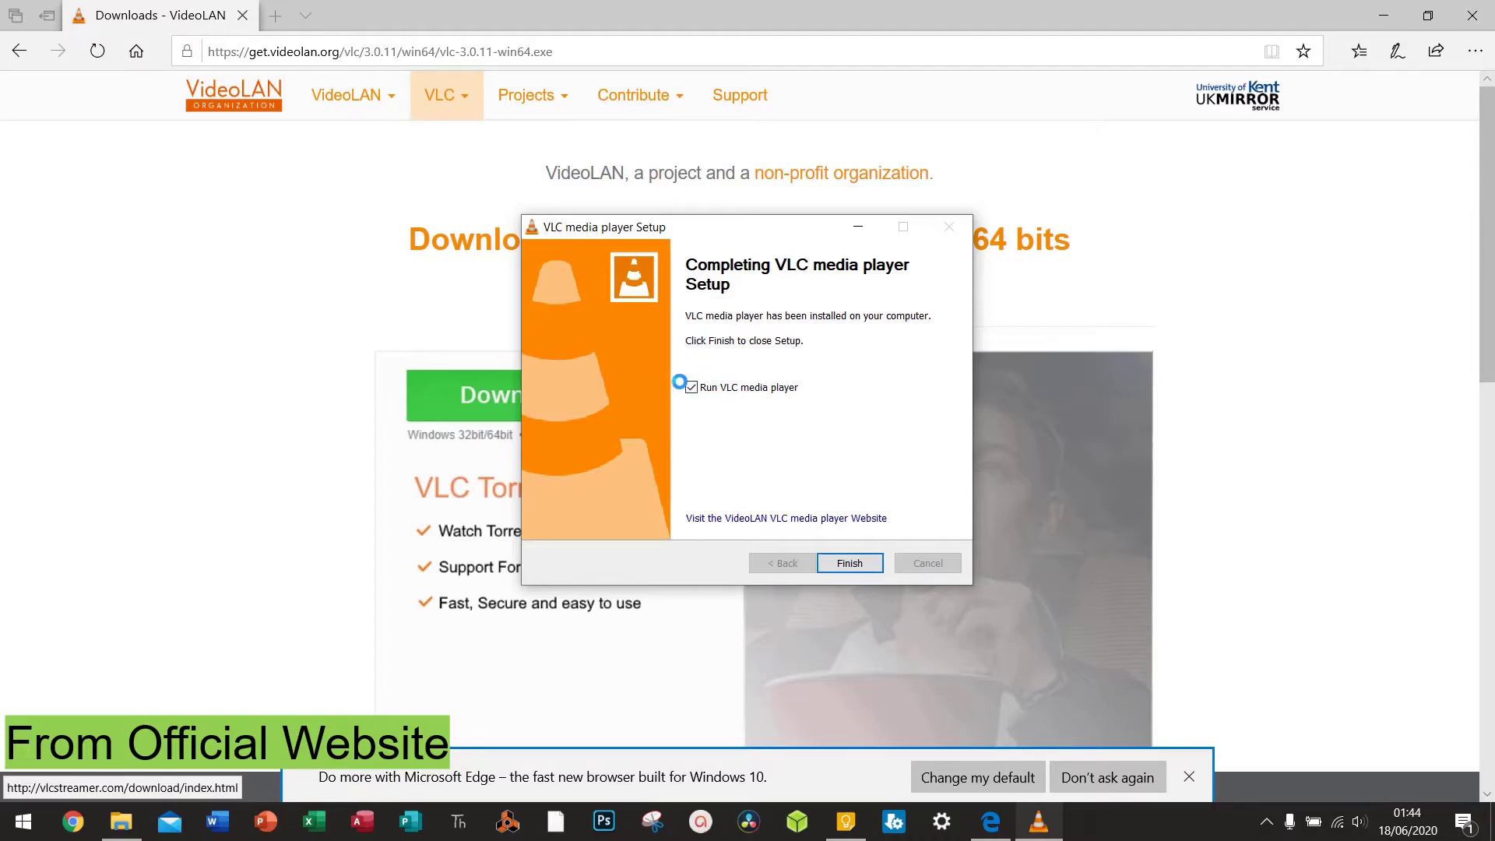
# Finish the setup with VLC media player set to run, accept the default network access policy, and close the player.
pyautogui.click(830, 560)
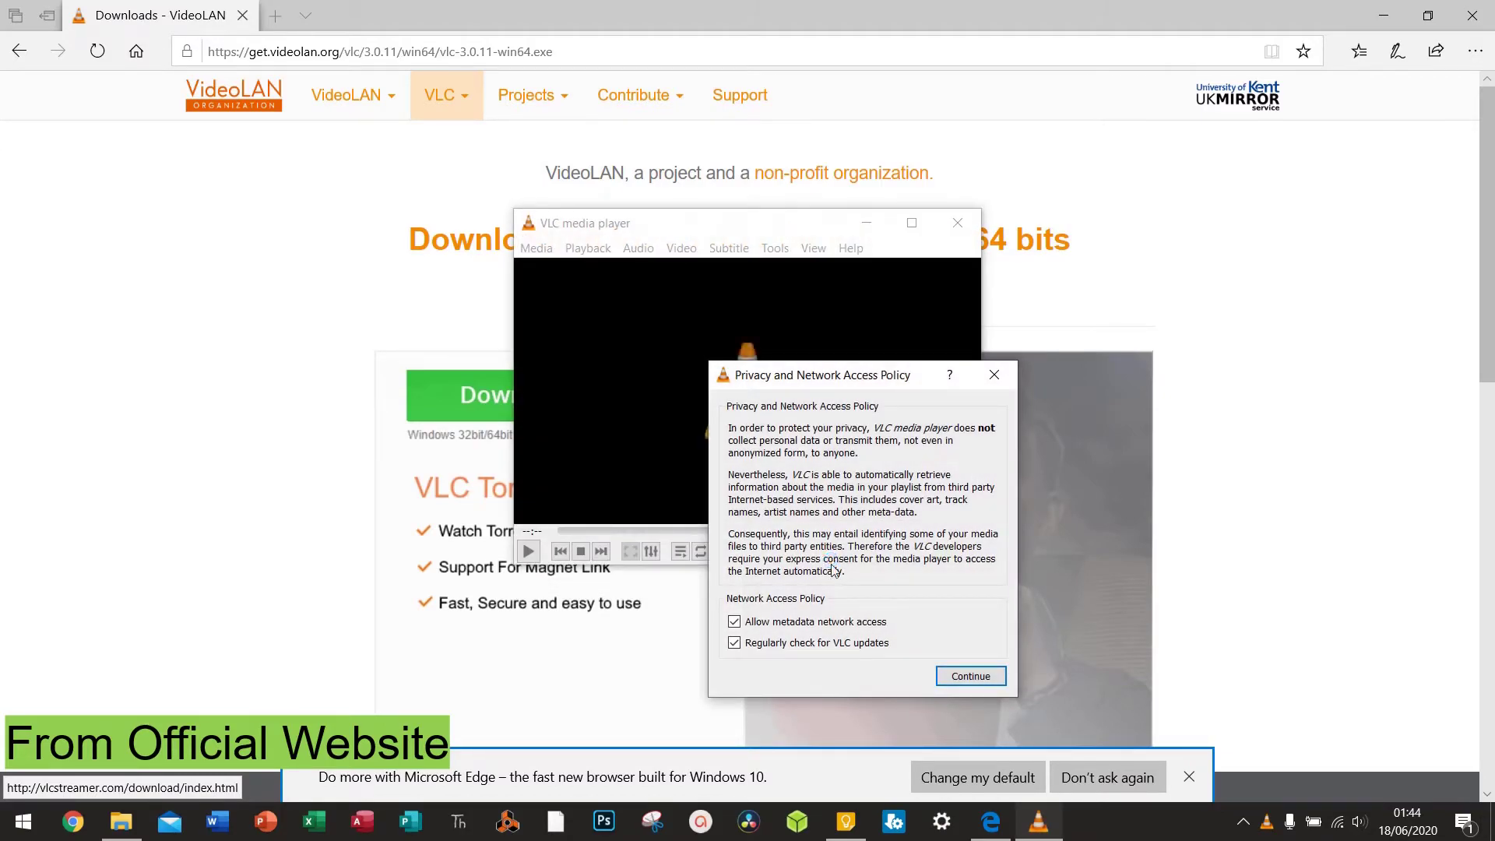
pyautogui.click(952, 674)
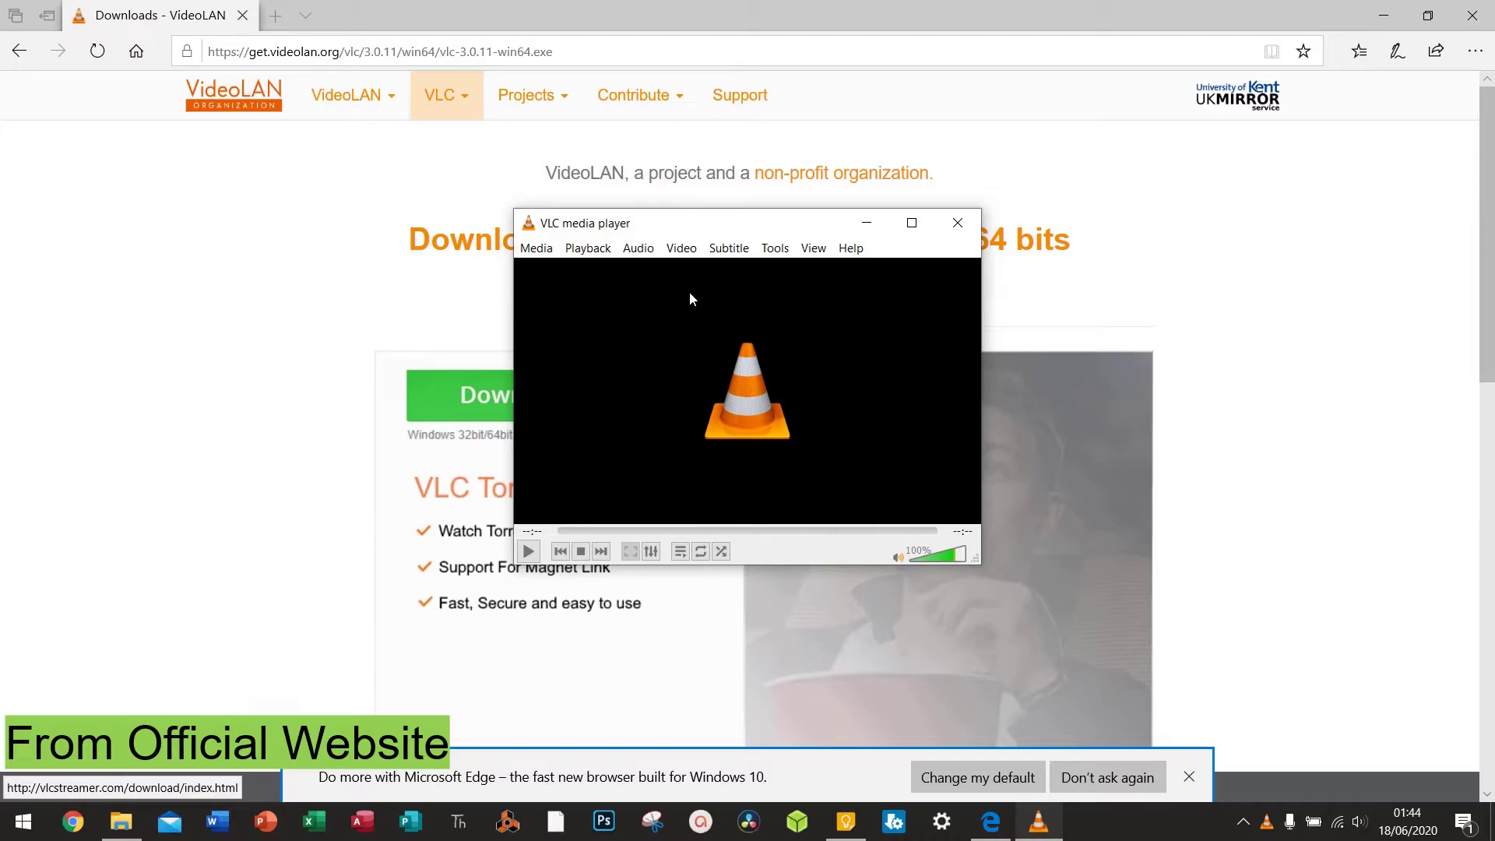
pyautogui.moveTo(651, 232); pyautogui.dragTo(563, 194)
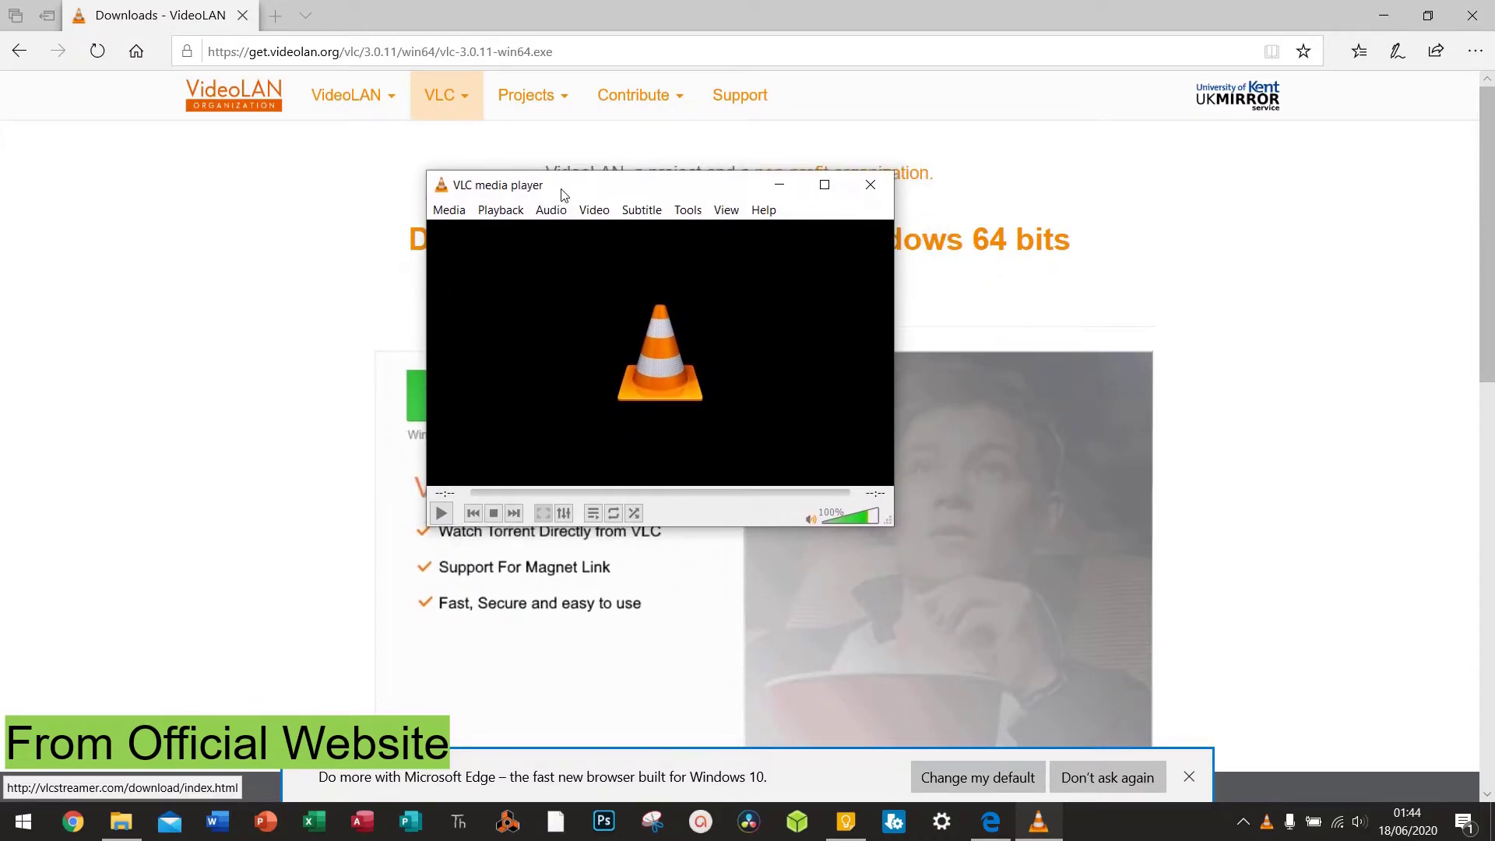
pyautogui.click(869, 187)
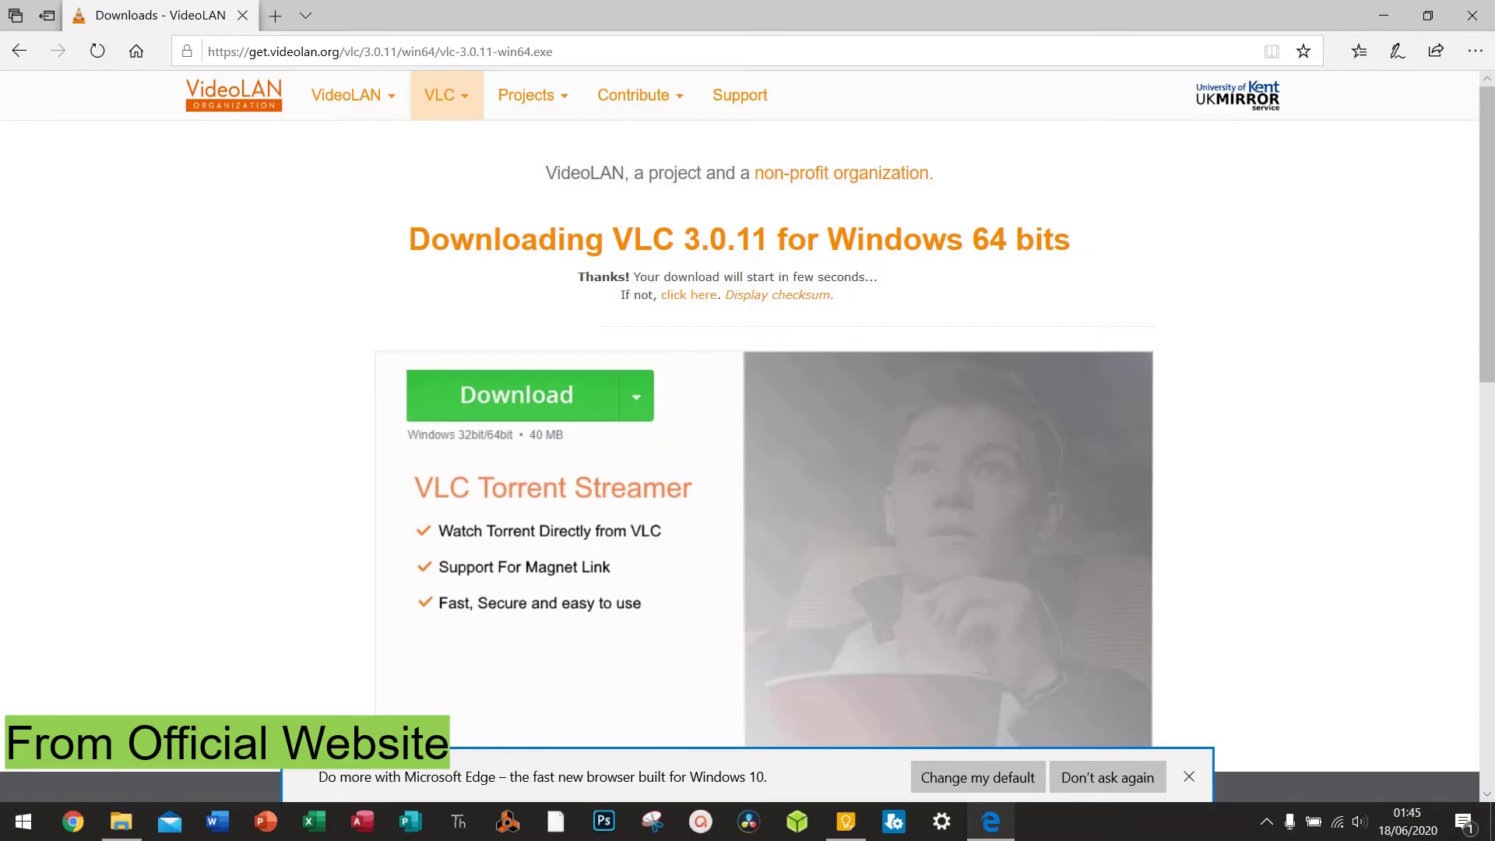
# Launch the newly installed VLC media player from the recently added apps to check it, and close it again.
pyautogui.click(21, 825)
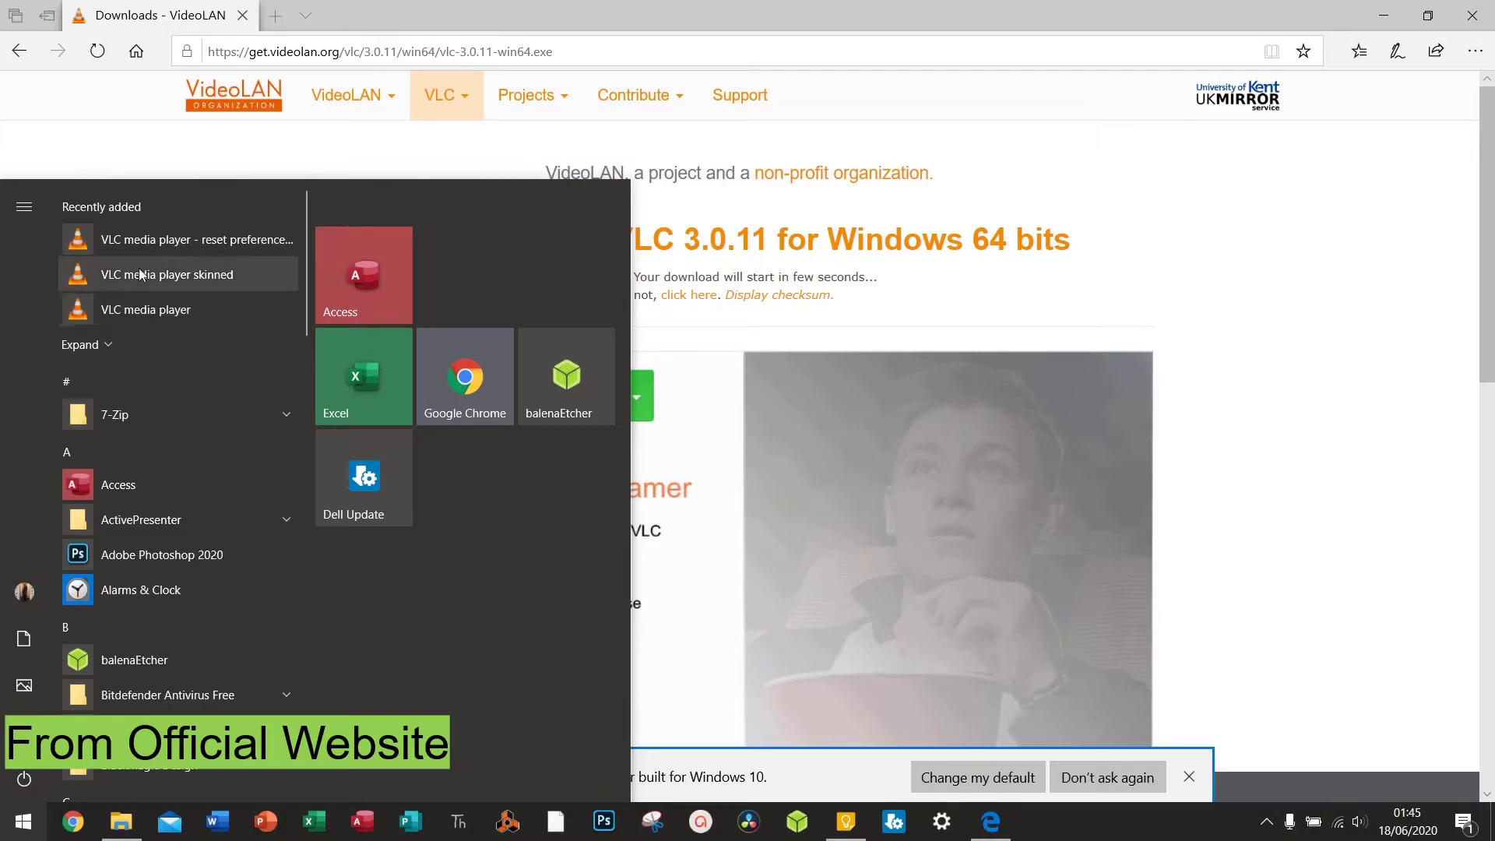
pyautogui.click(151, 314)
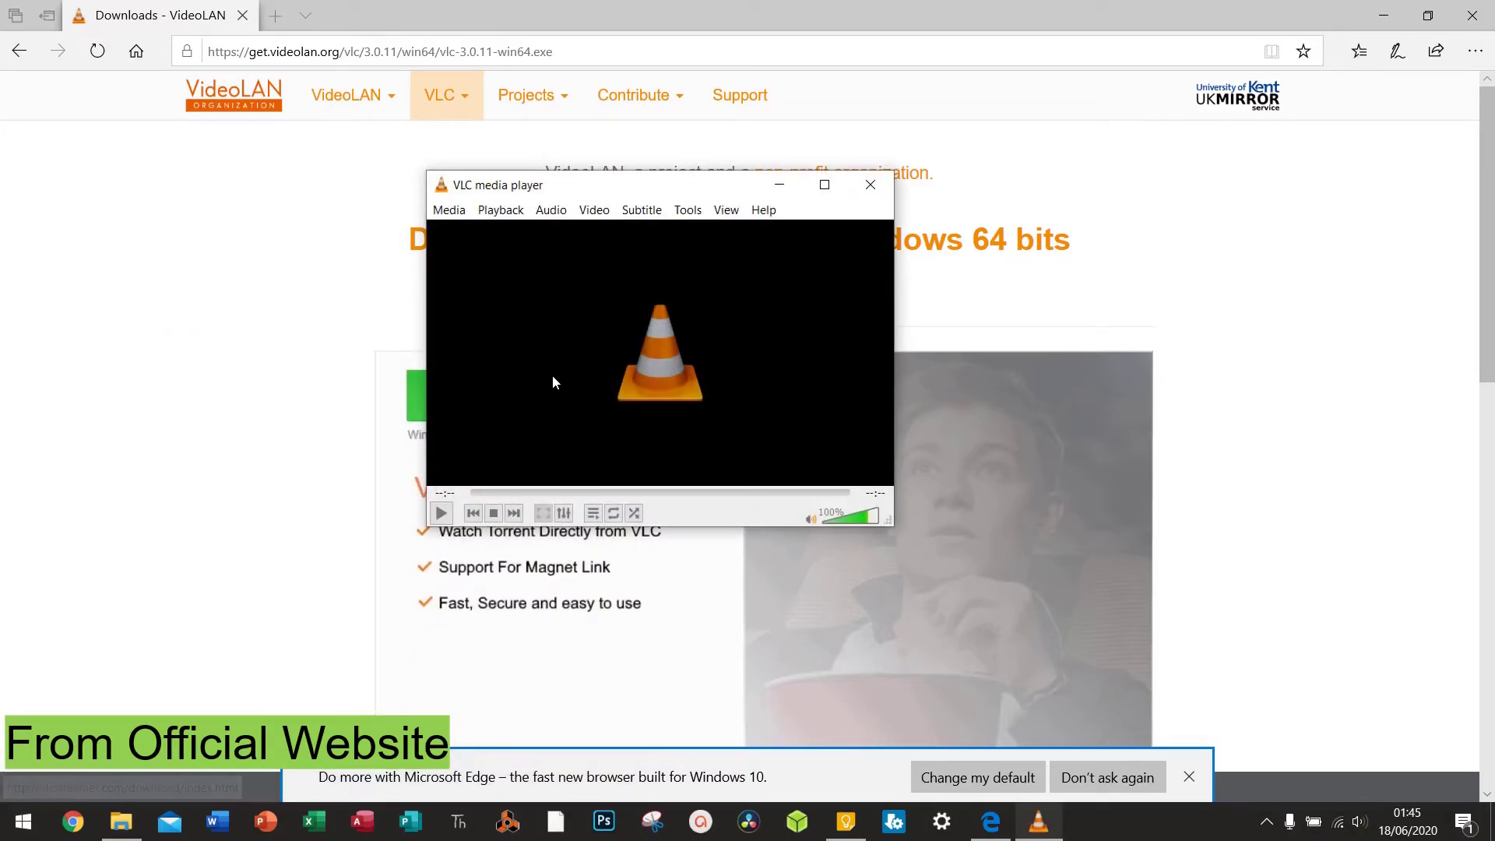
pyautogui.click(867, 188)
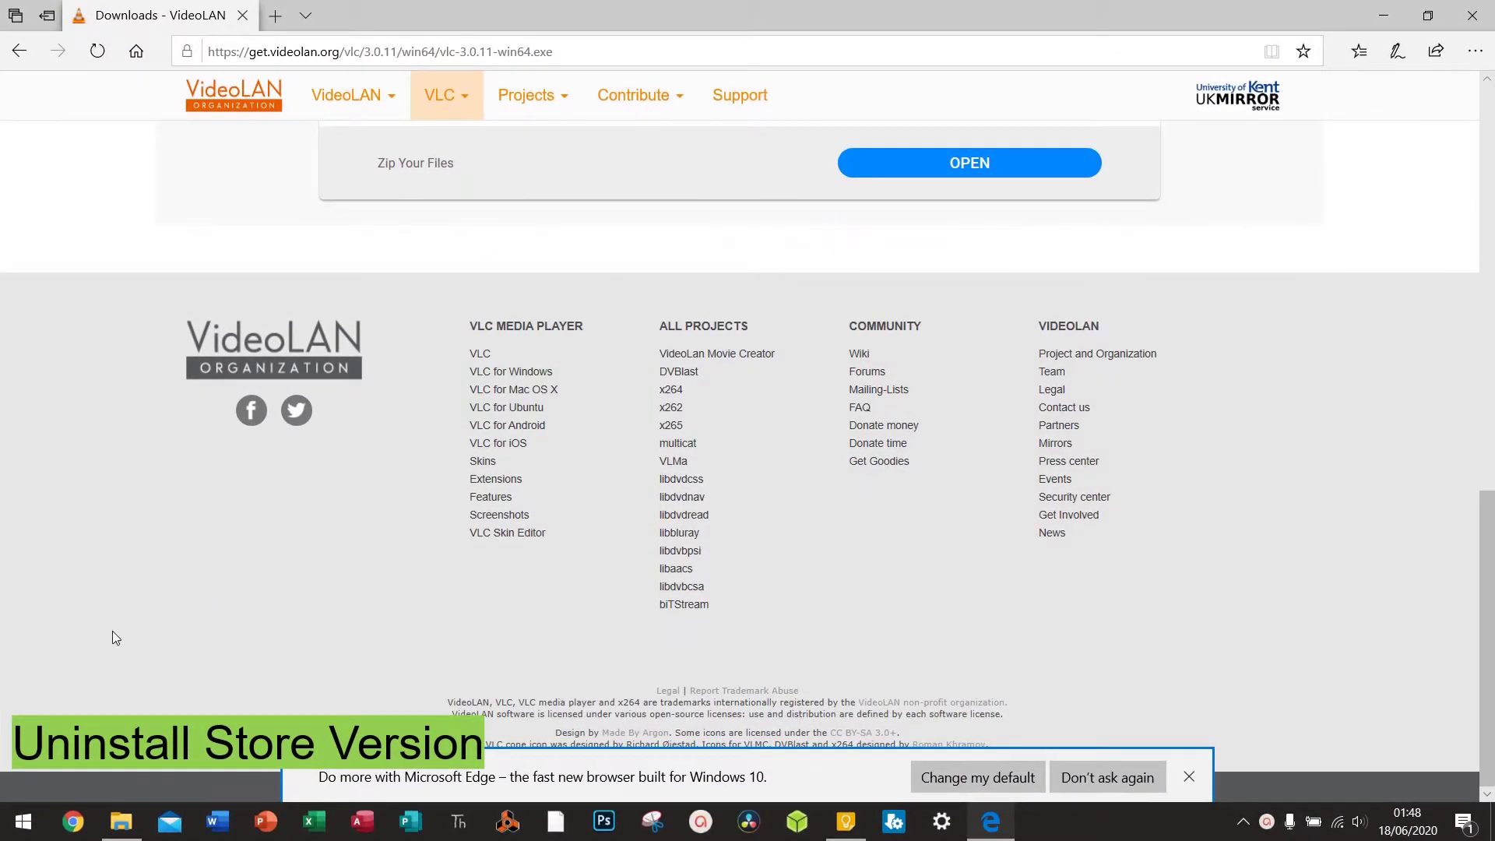
pyautogui.click(23, 822)
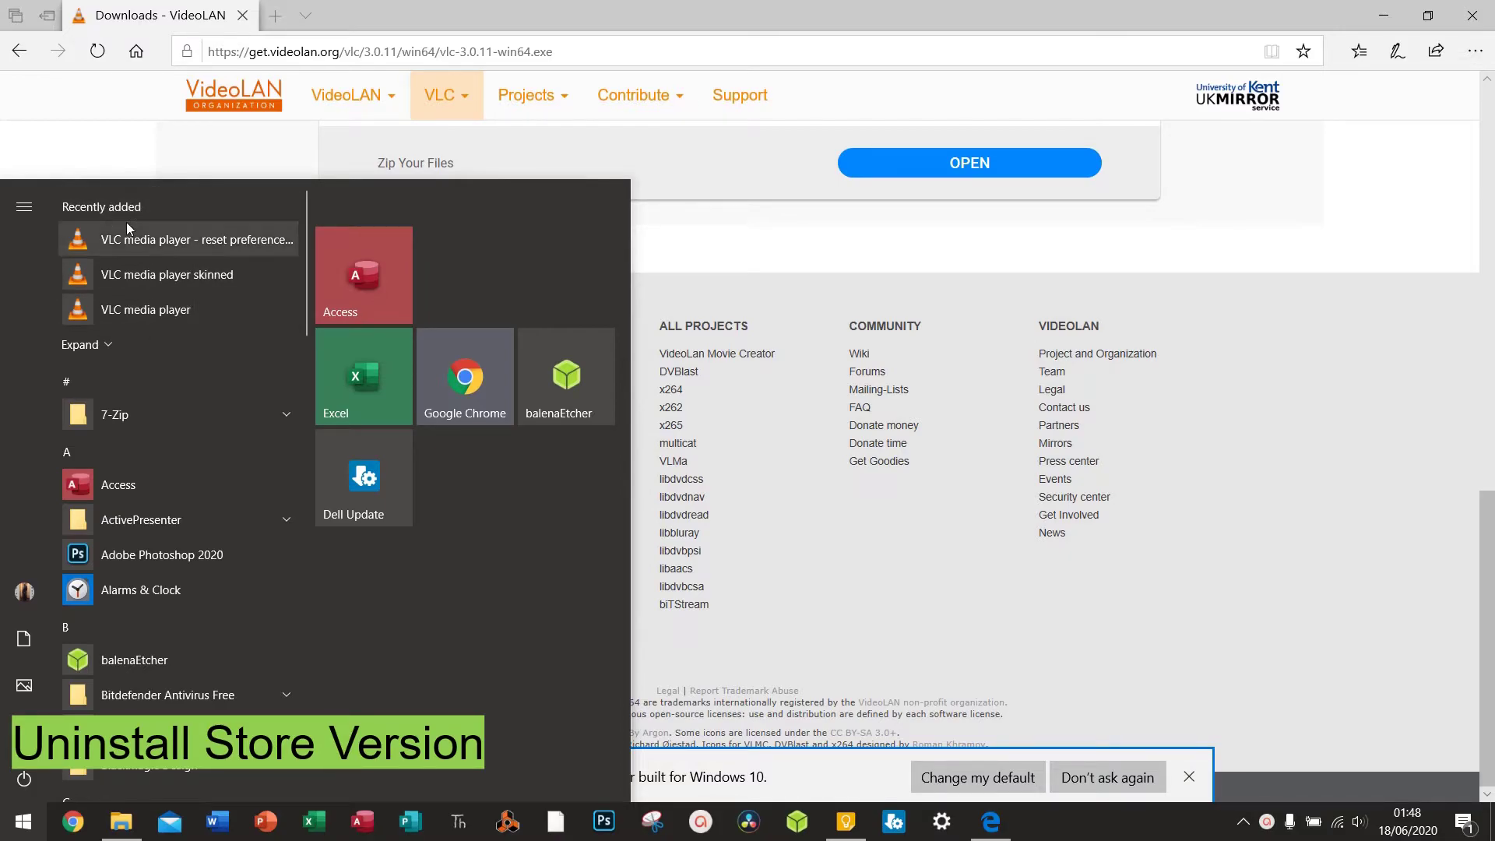
pyautogui.click(112, 344)
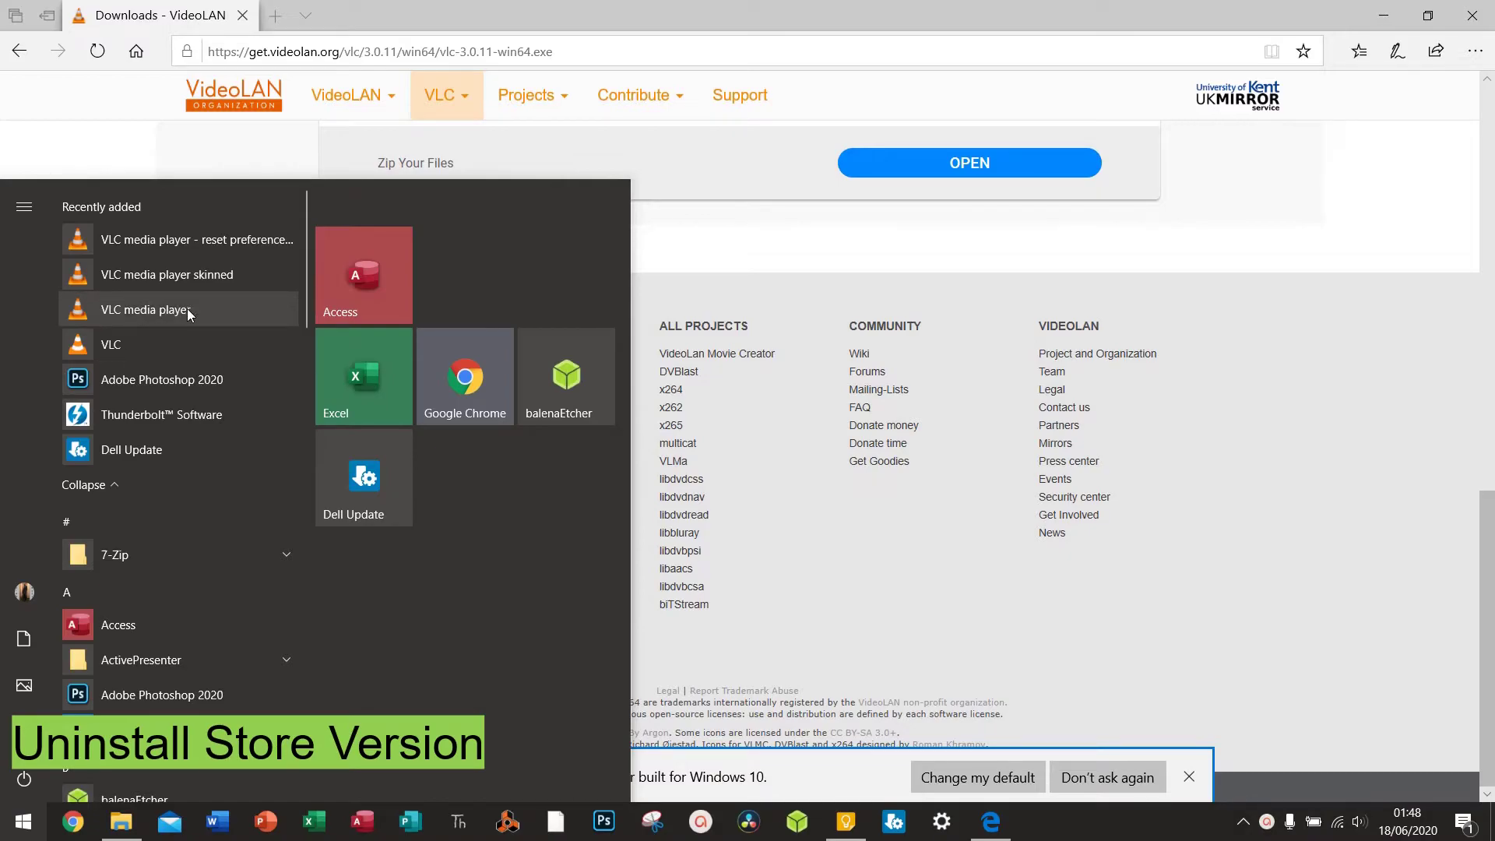
pyautogui.rightClick(142, 345)
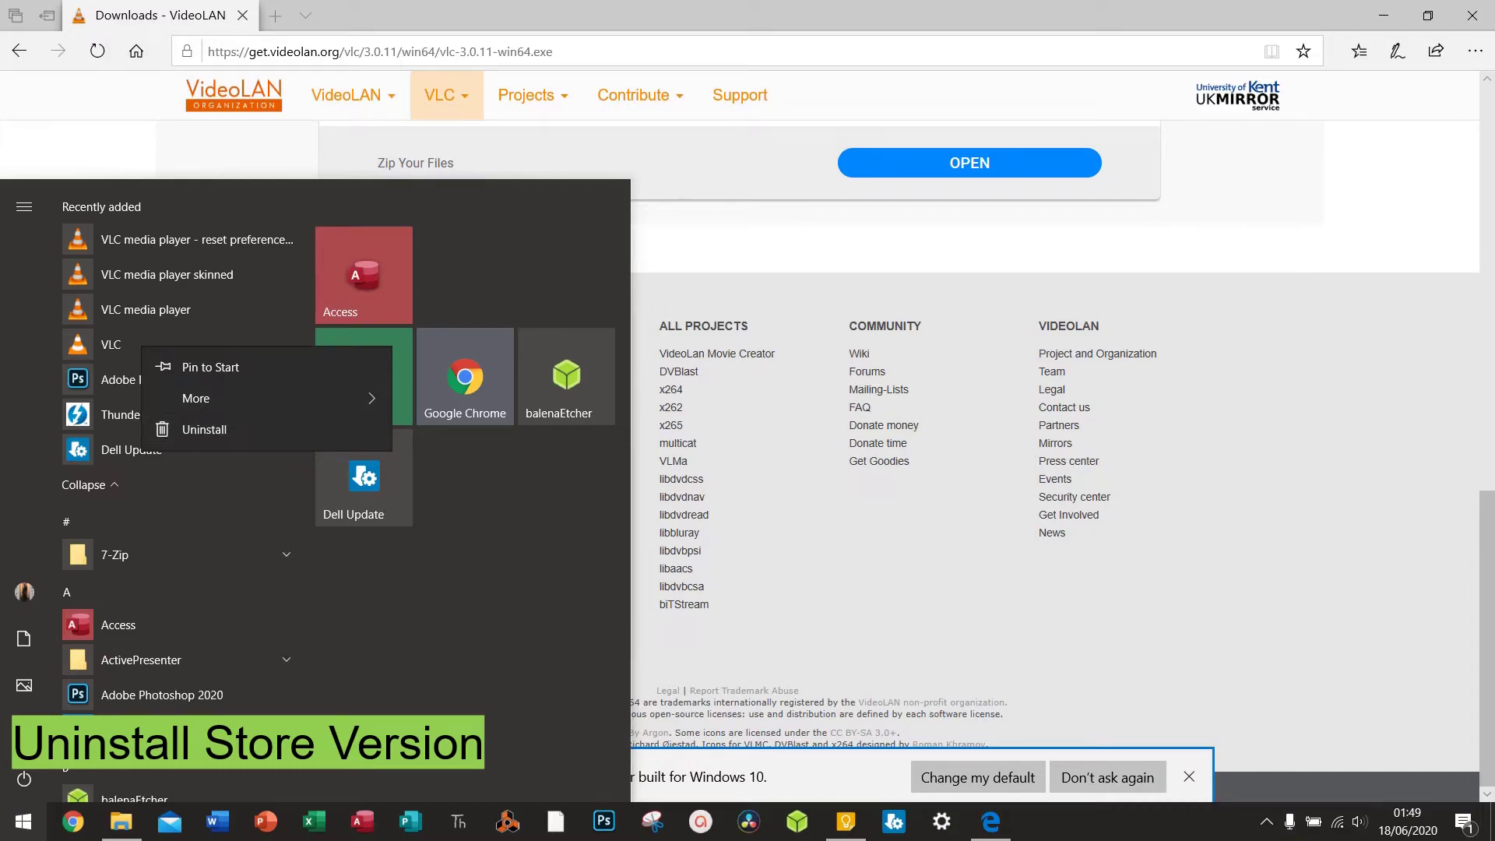
pyautogui.click(24, 822)
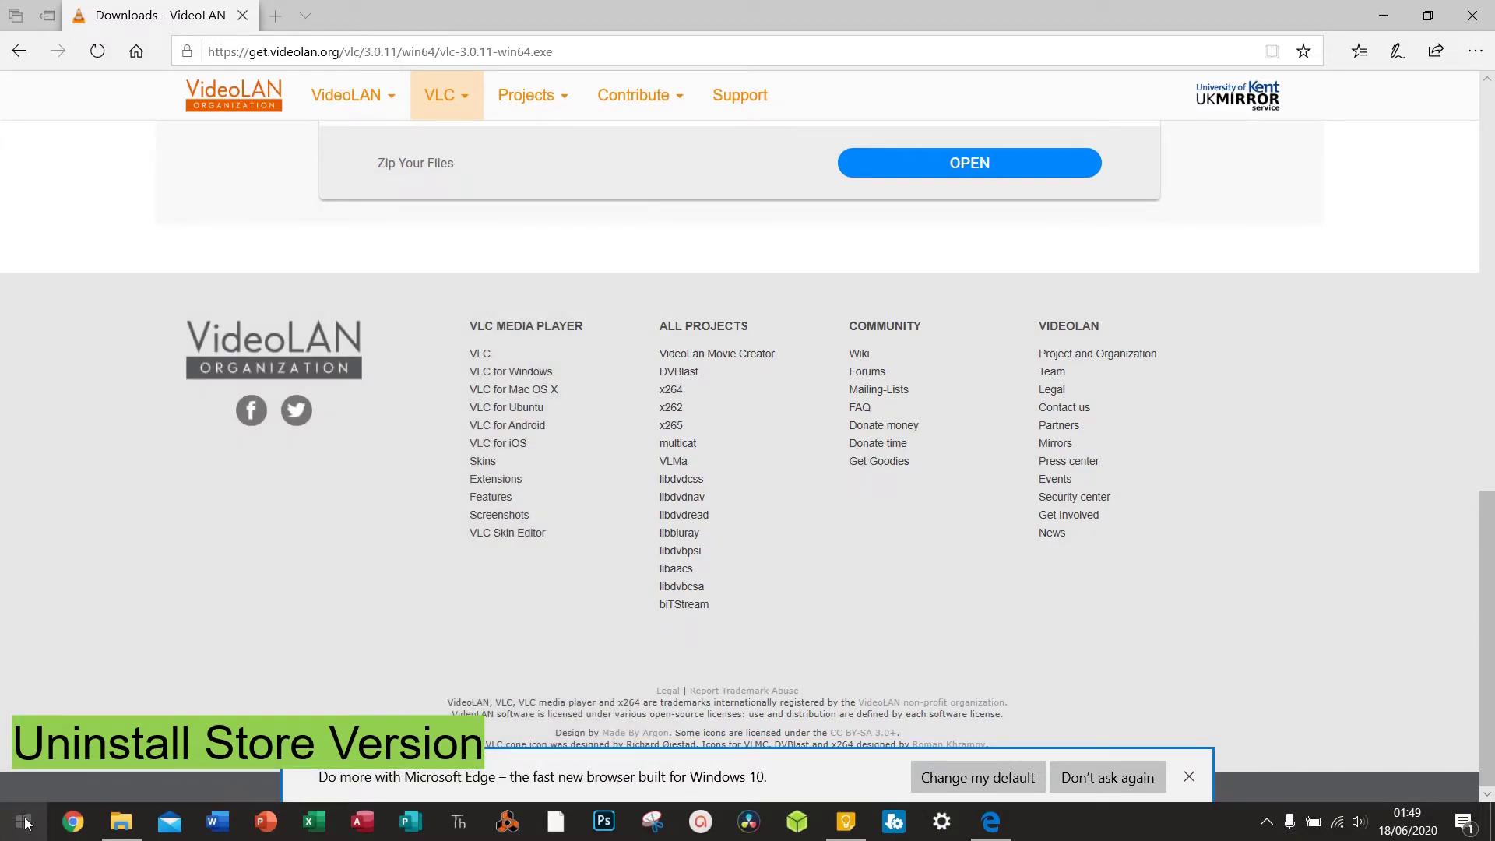
# Search Windows for "vlc" and uninstall the Microsoft Store app named VLC, confirming the removal.
pyautogui.click(24, 825)
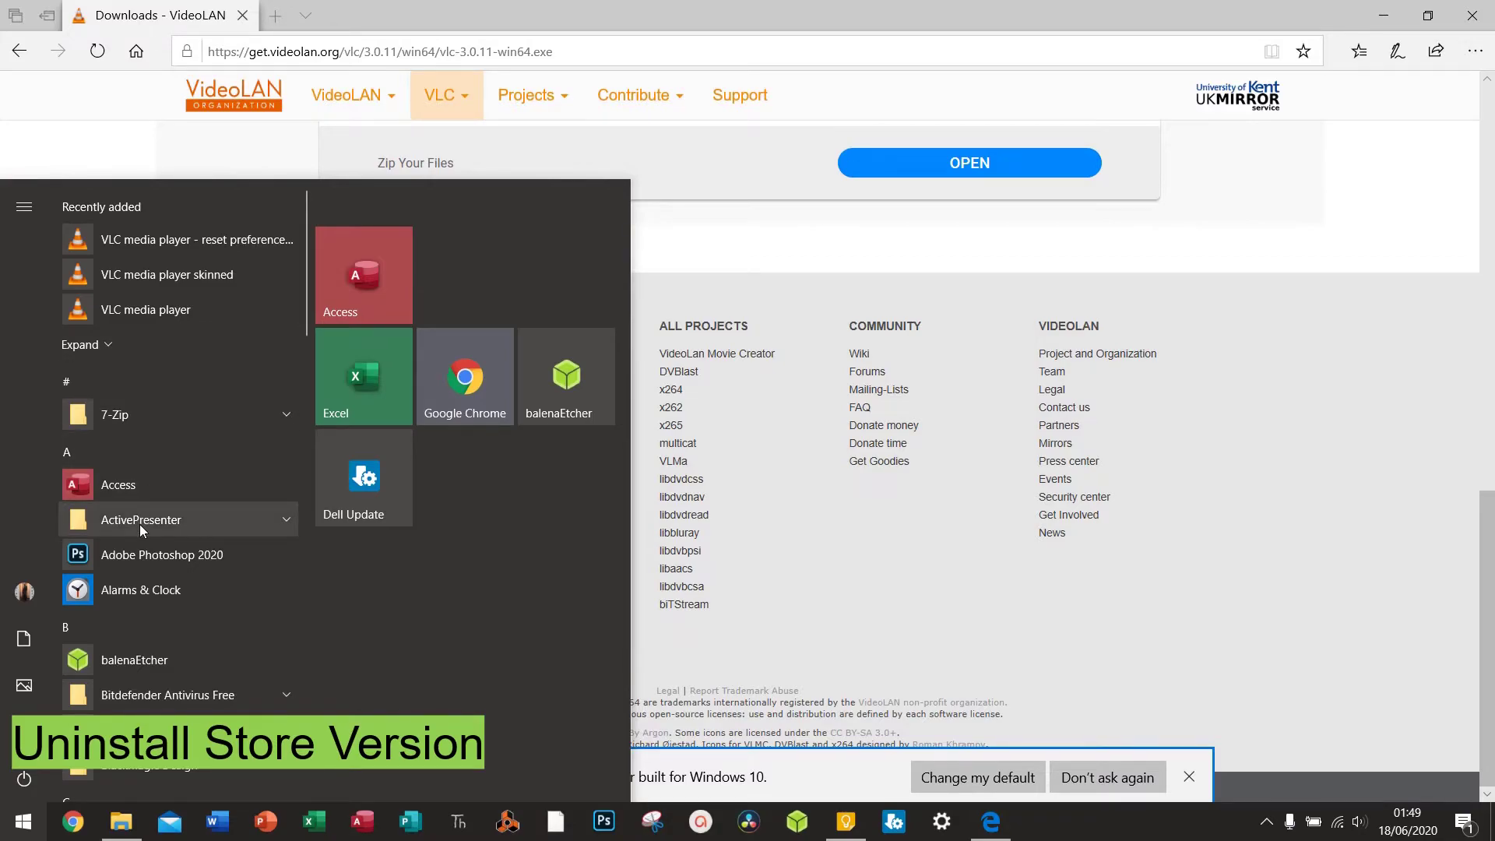
pyautogui.write('vlc')
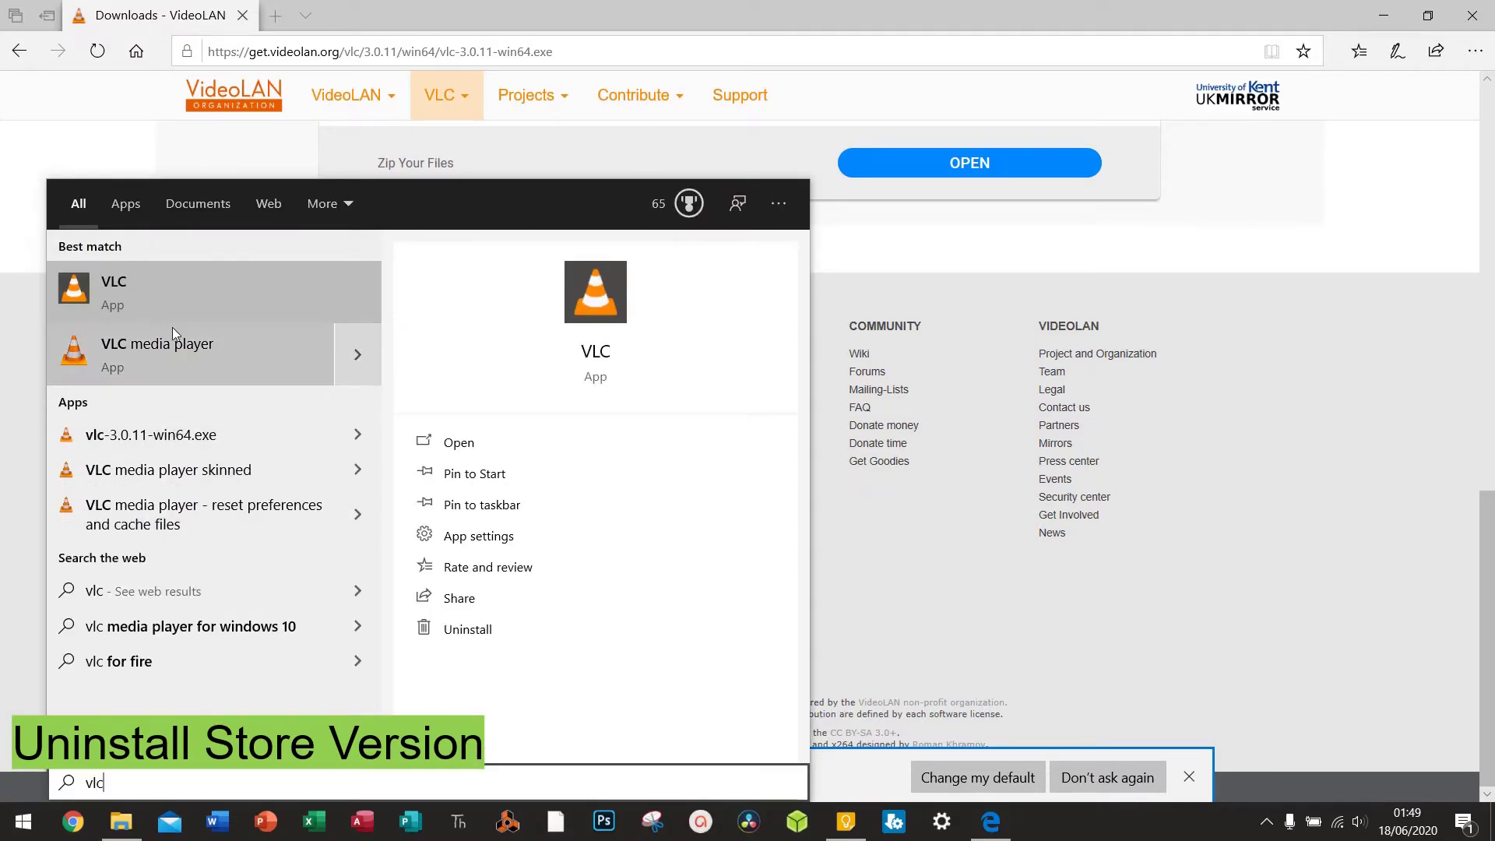
pyautogui.rightClick(115, 306)
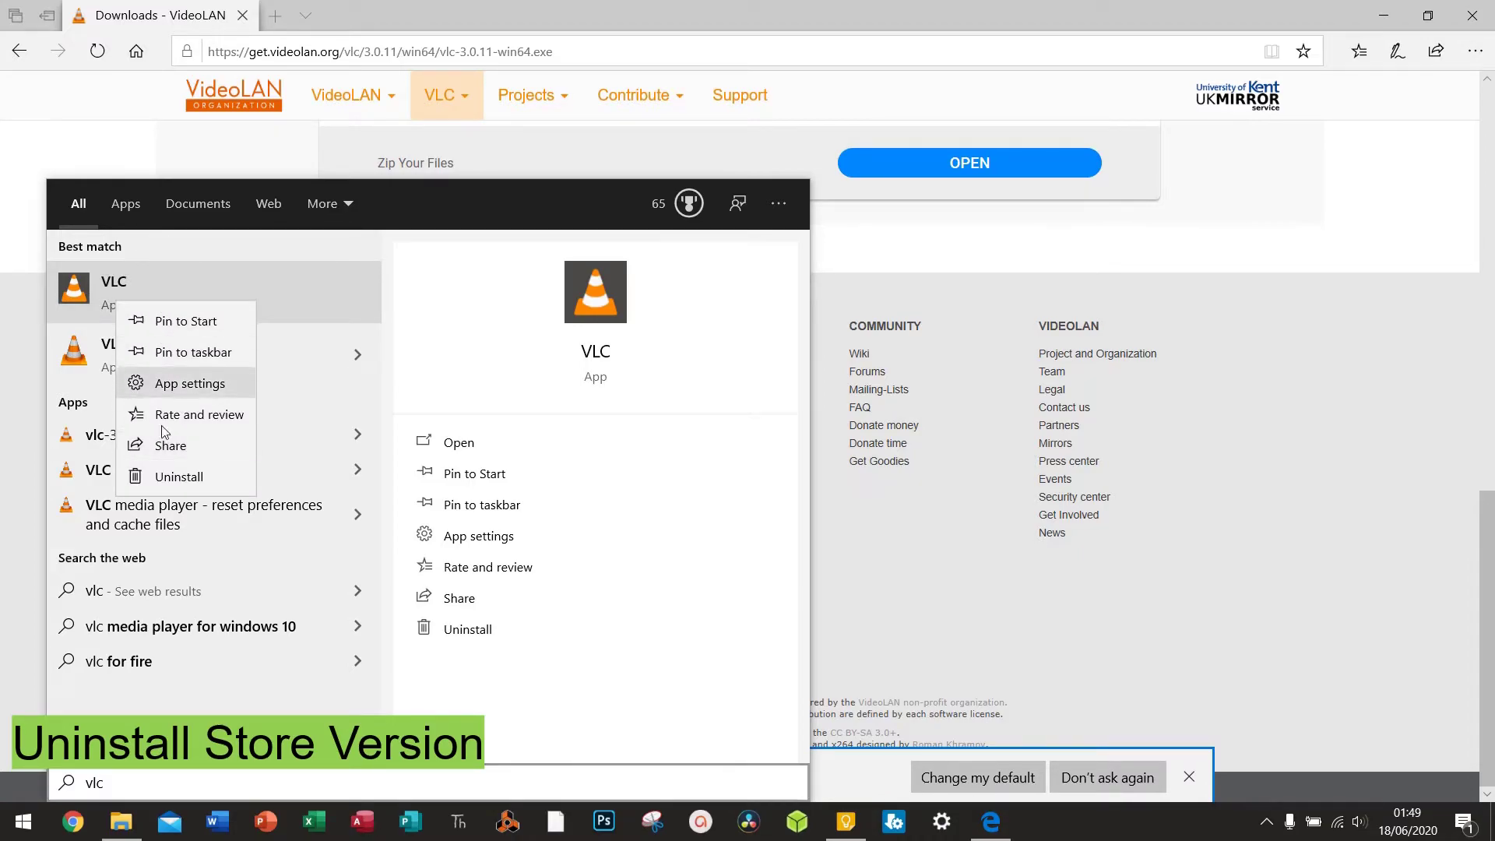
pyautogui.click(159, 476)
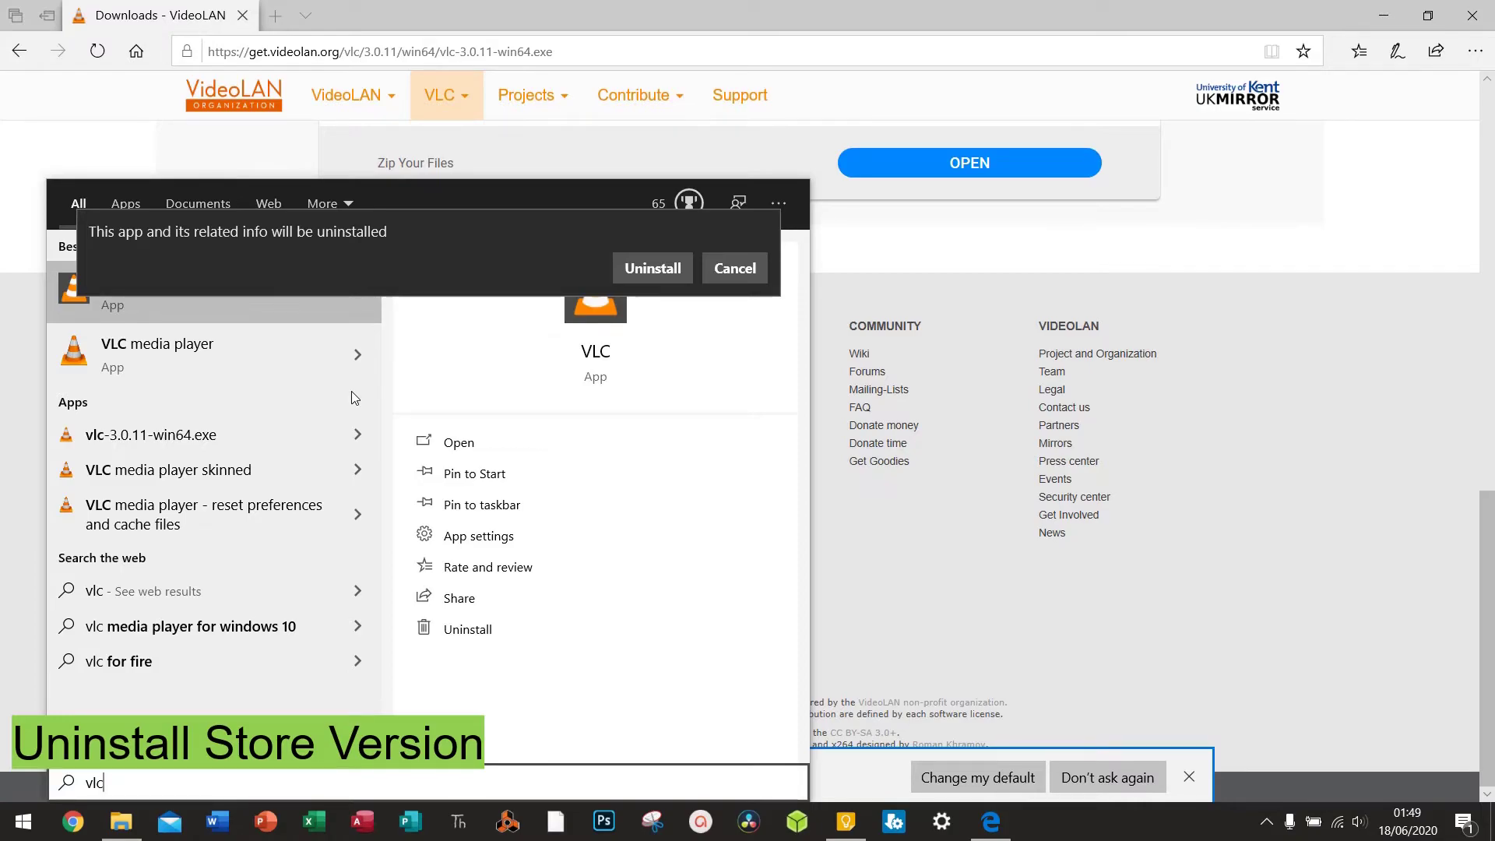
pyautogui.click(653, 273)
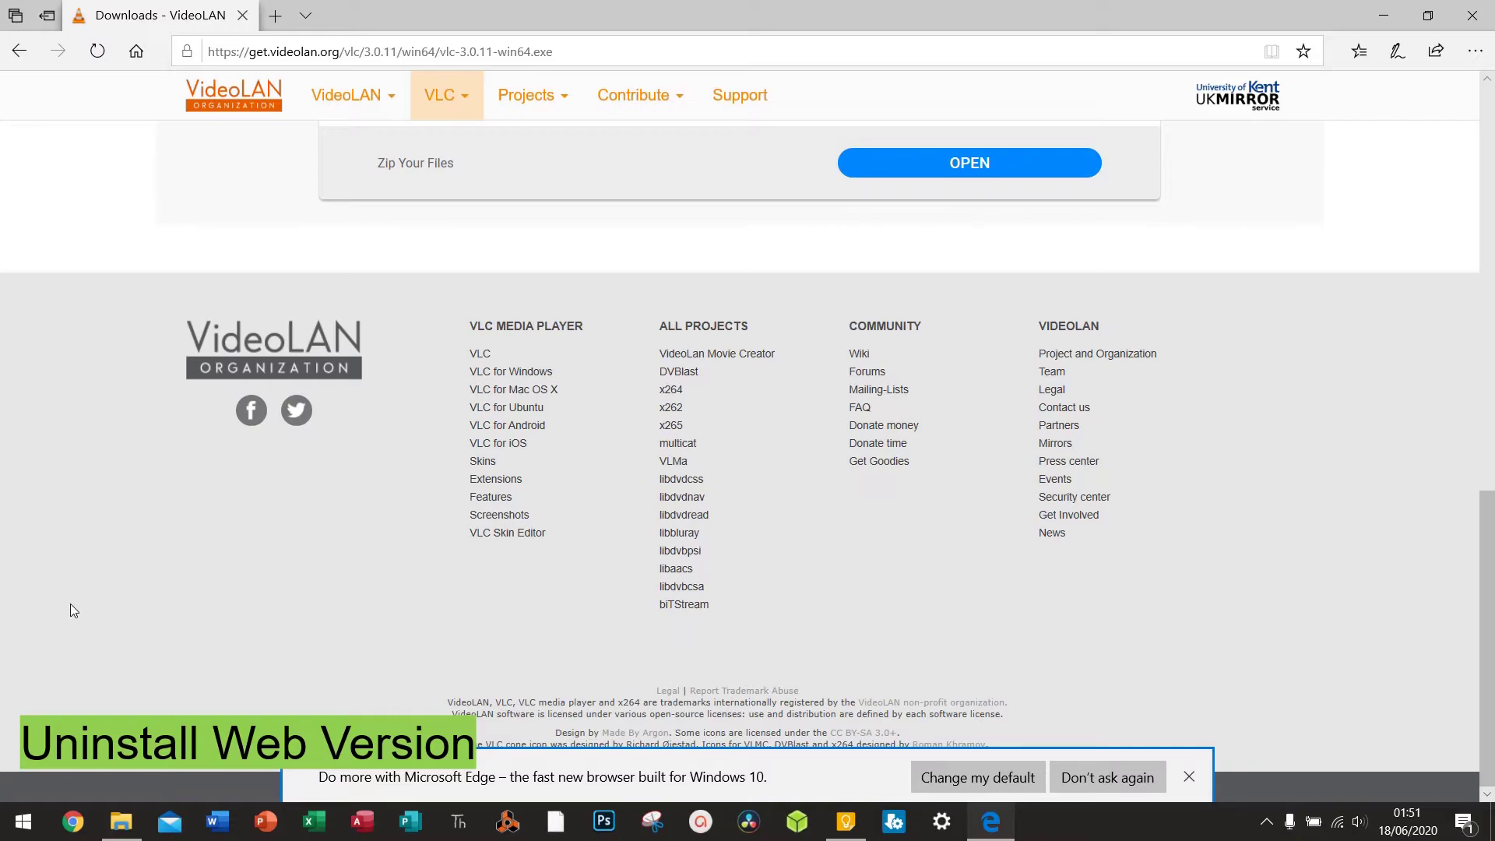
# Search Windows for "vlc" and choose to uninstall the desktop app VLC media player, bringing up Programs and Features.
pyautogui.click(24, 821)
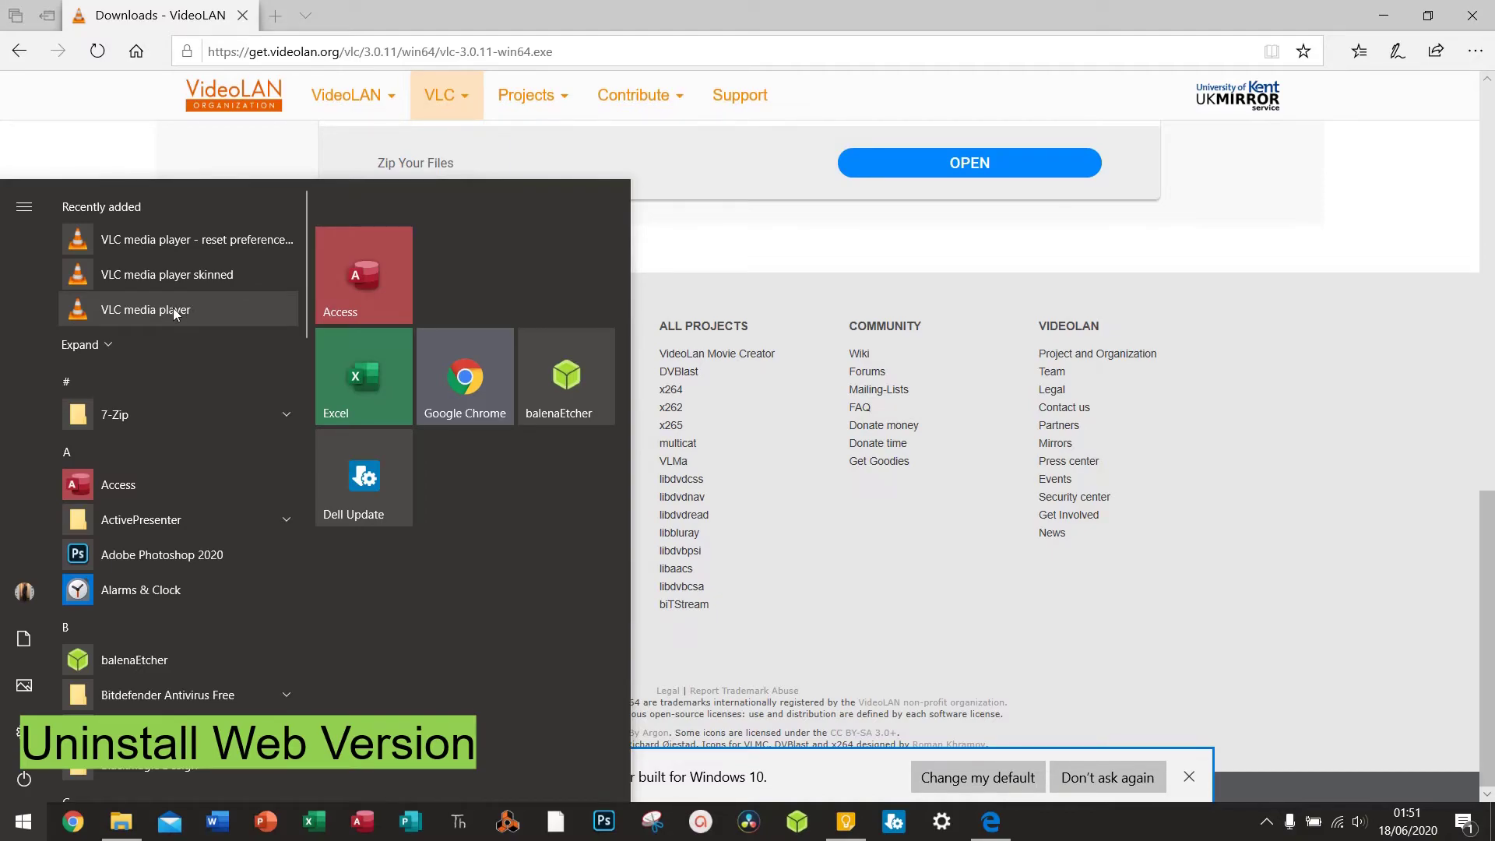
pyautogui.write('vlc')
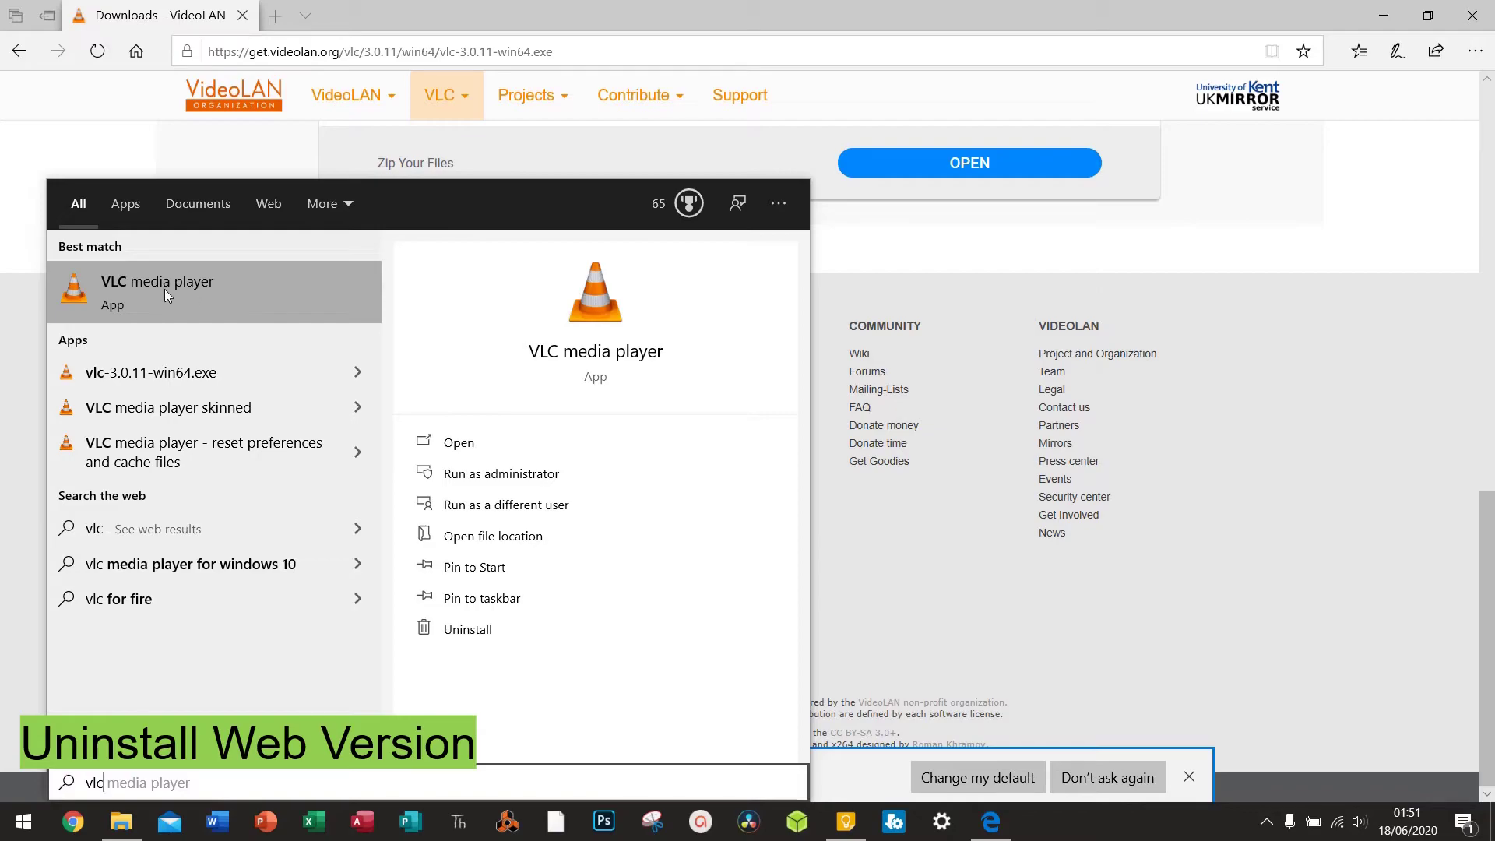
pyautogui.rightClick(165, 292)
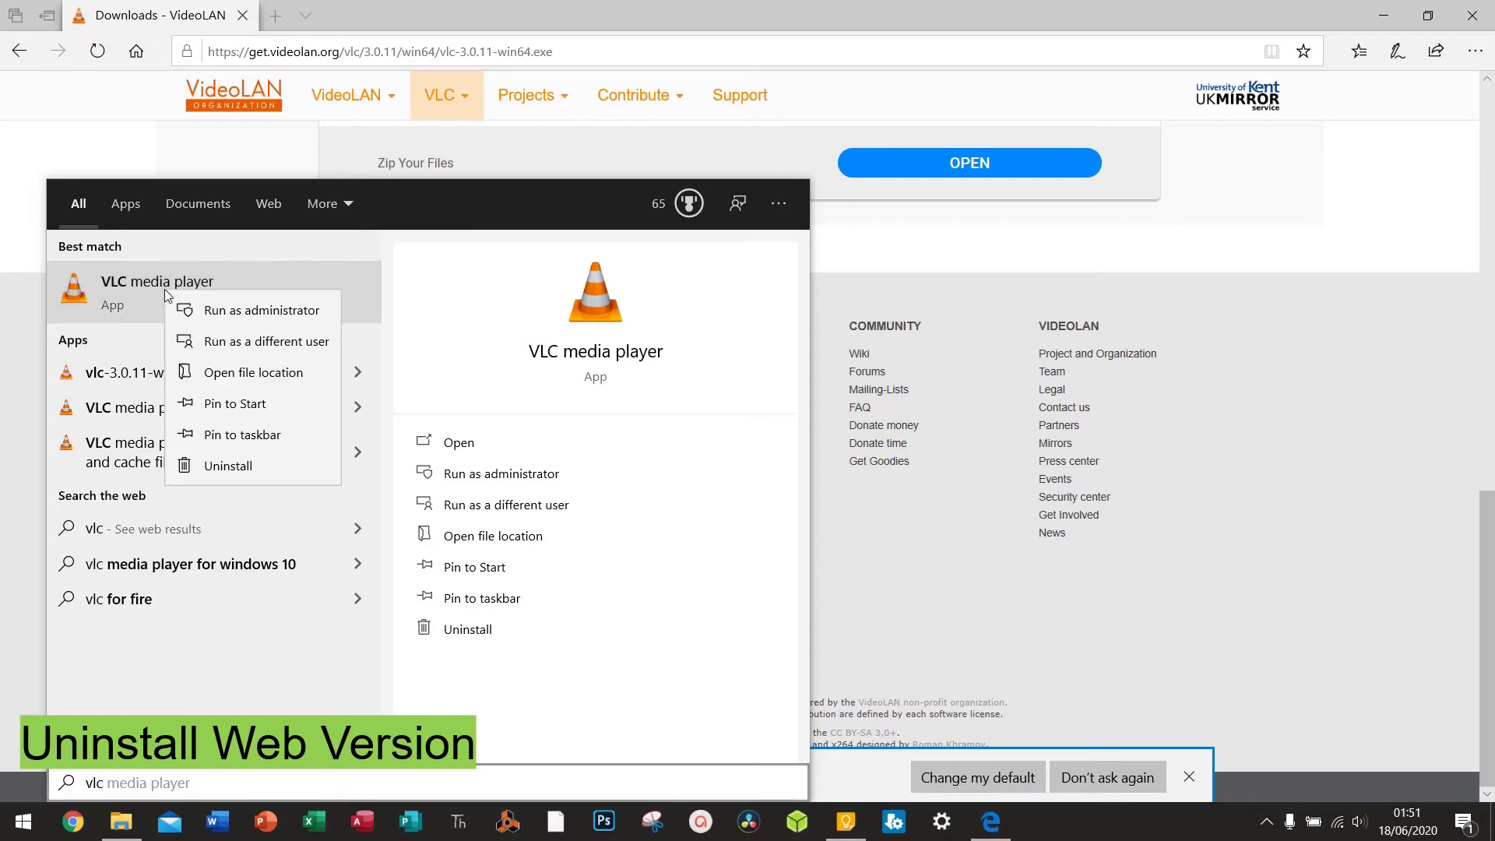
pyautogui.click(237, 468)
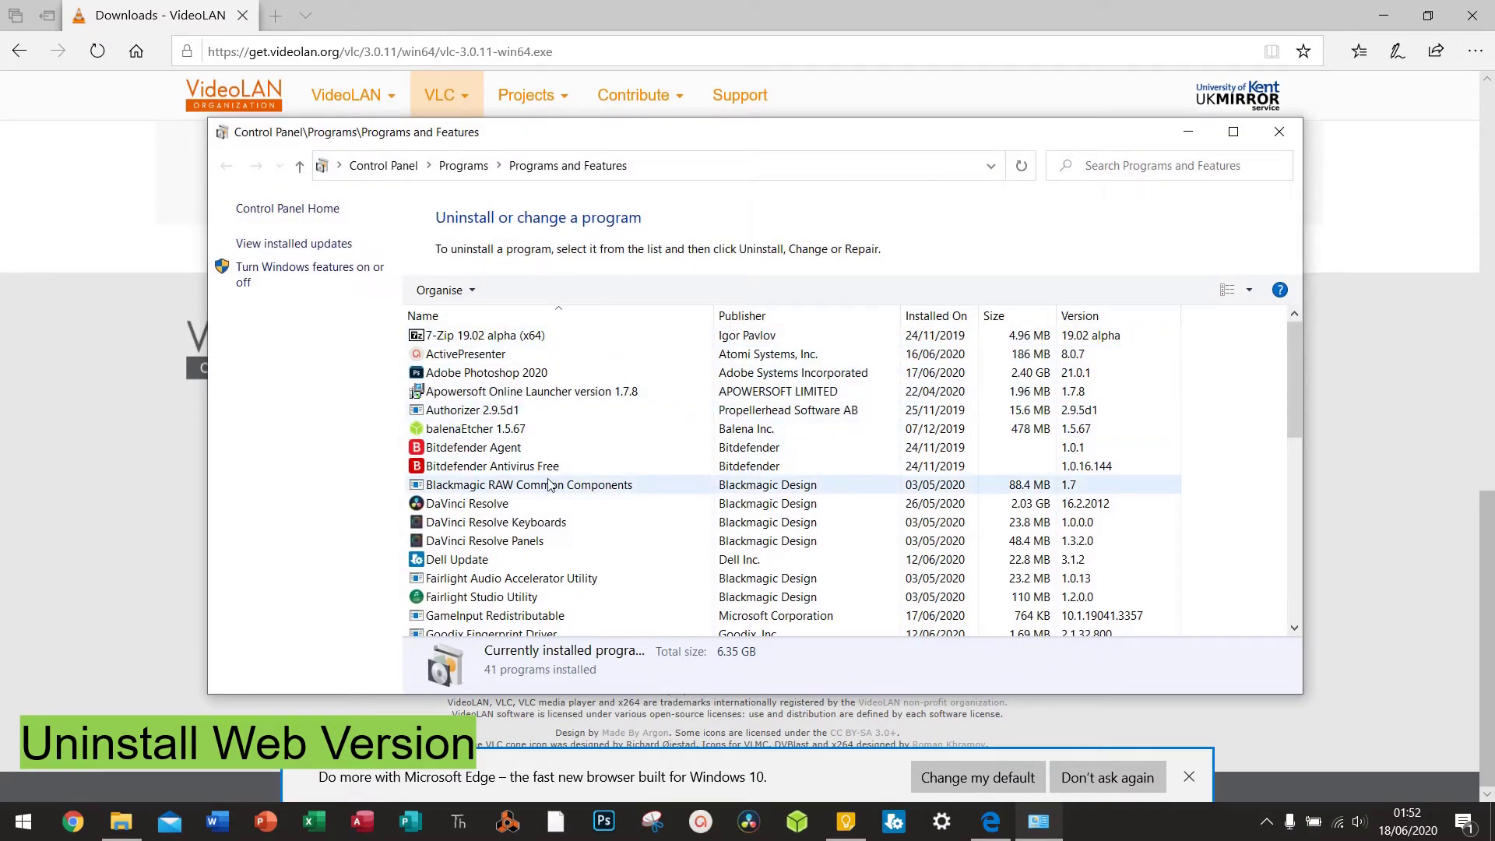
# Find VLC media player by VideoLAN in the installed programs list and start its uninstaller.
pyautogui.scroll(-4, 549, 484)
pyautogui.scroll(3, 549, 485)
pyautogui.scroll(-7, 549, 484)
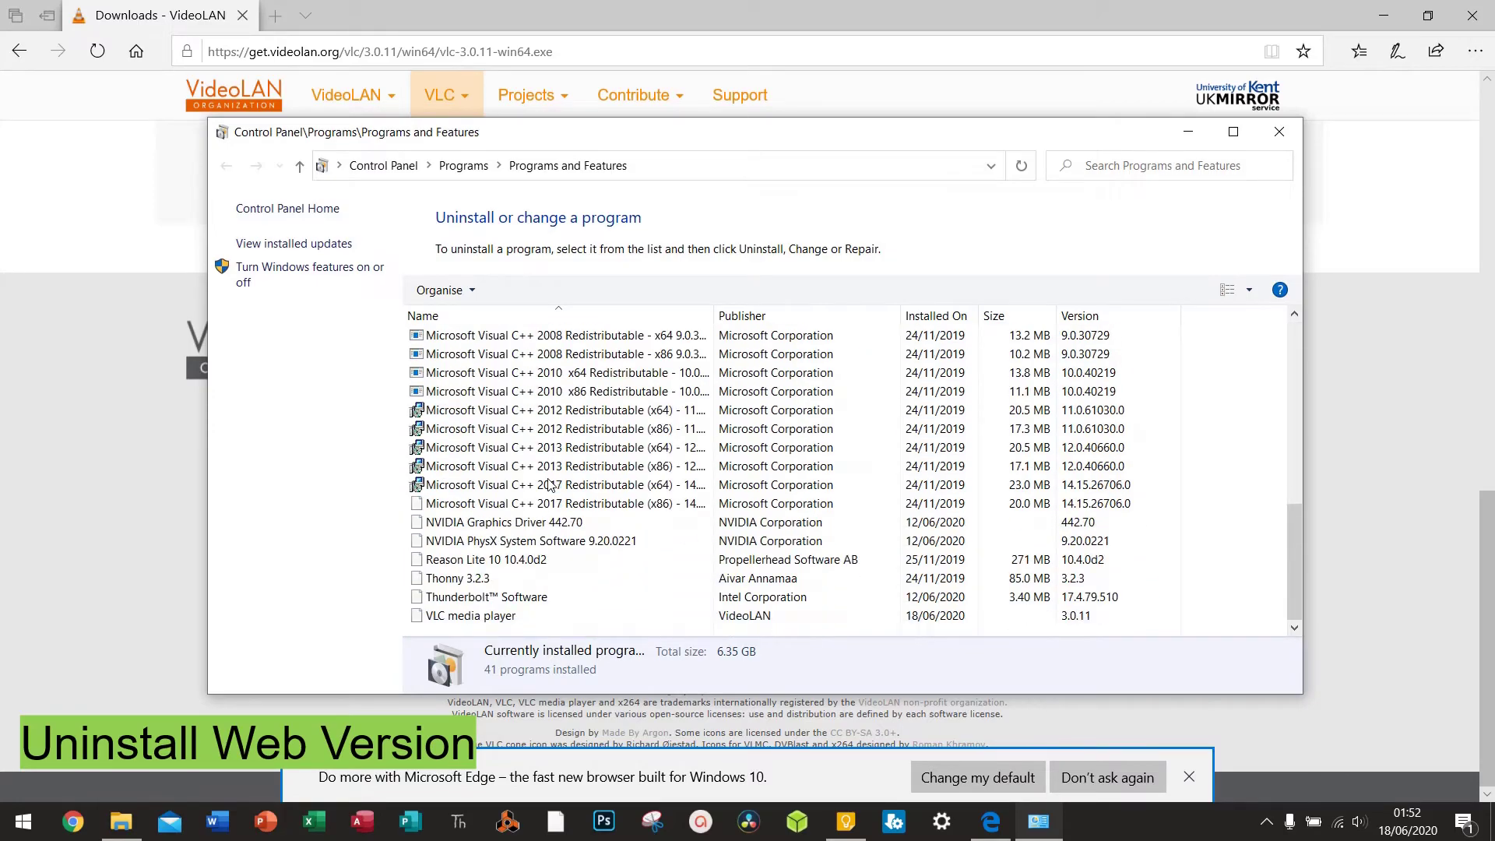
pyautogui.scroll(9, 548, 484)
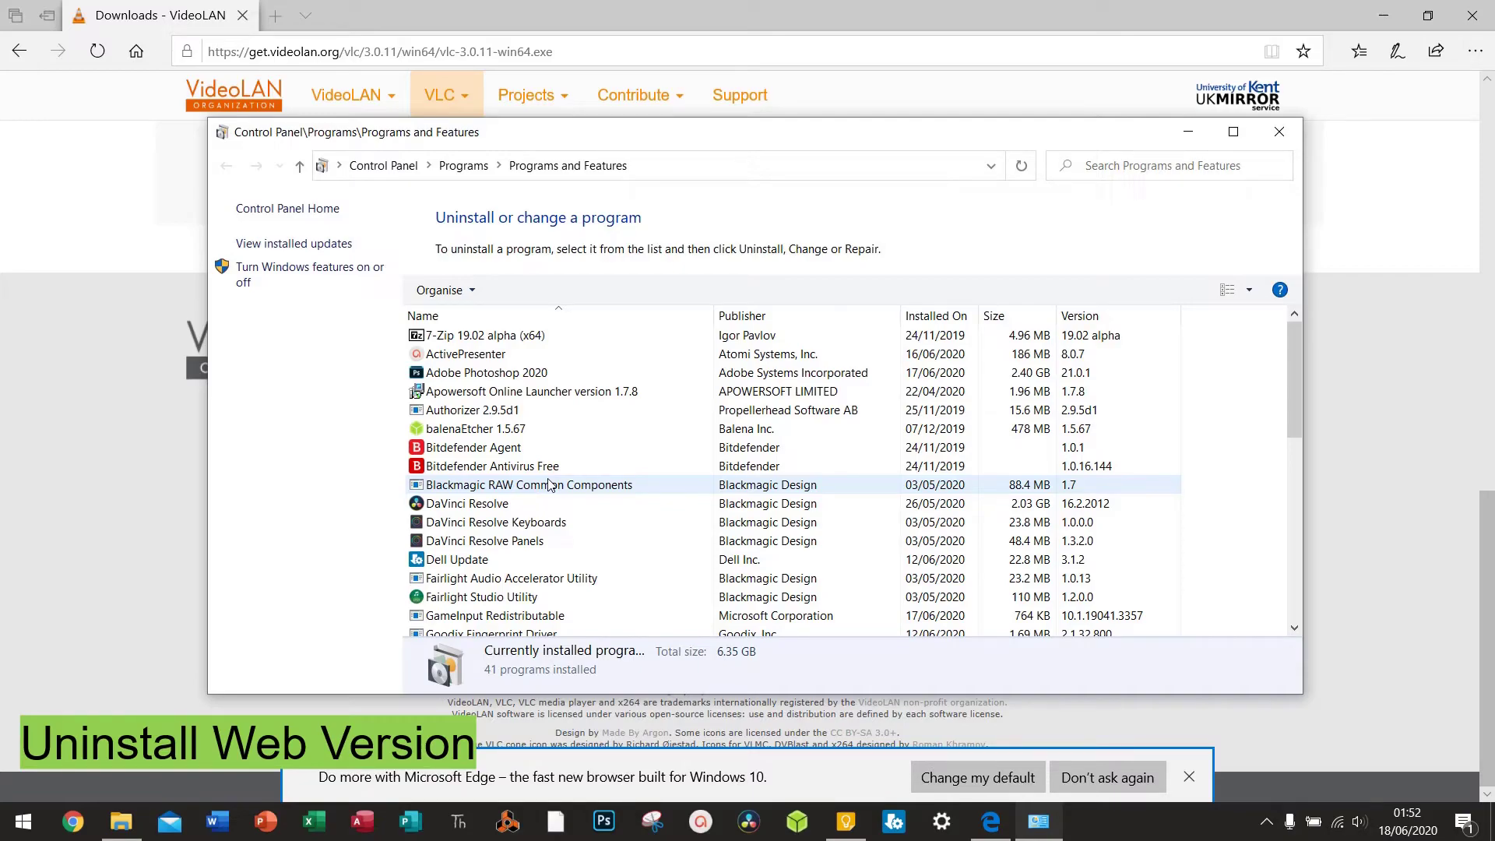
pyautogui.scroll(-1, 500, 474)
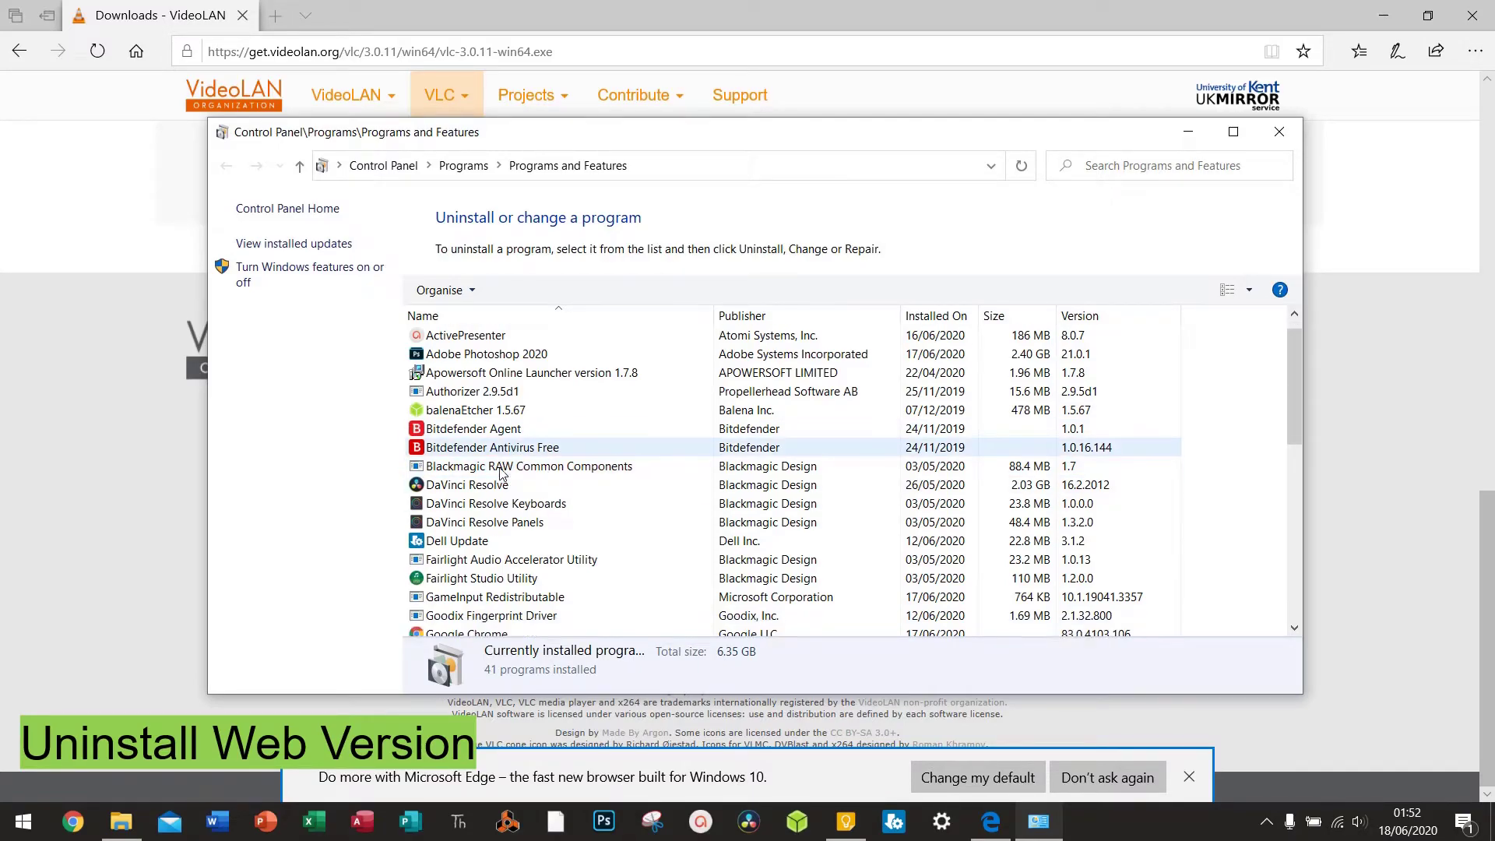
pyautogui.scroll(-4, 501, 474)
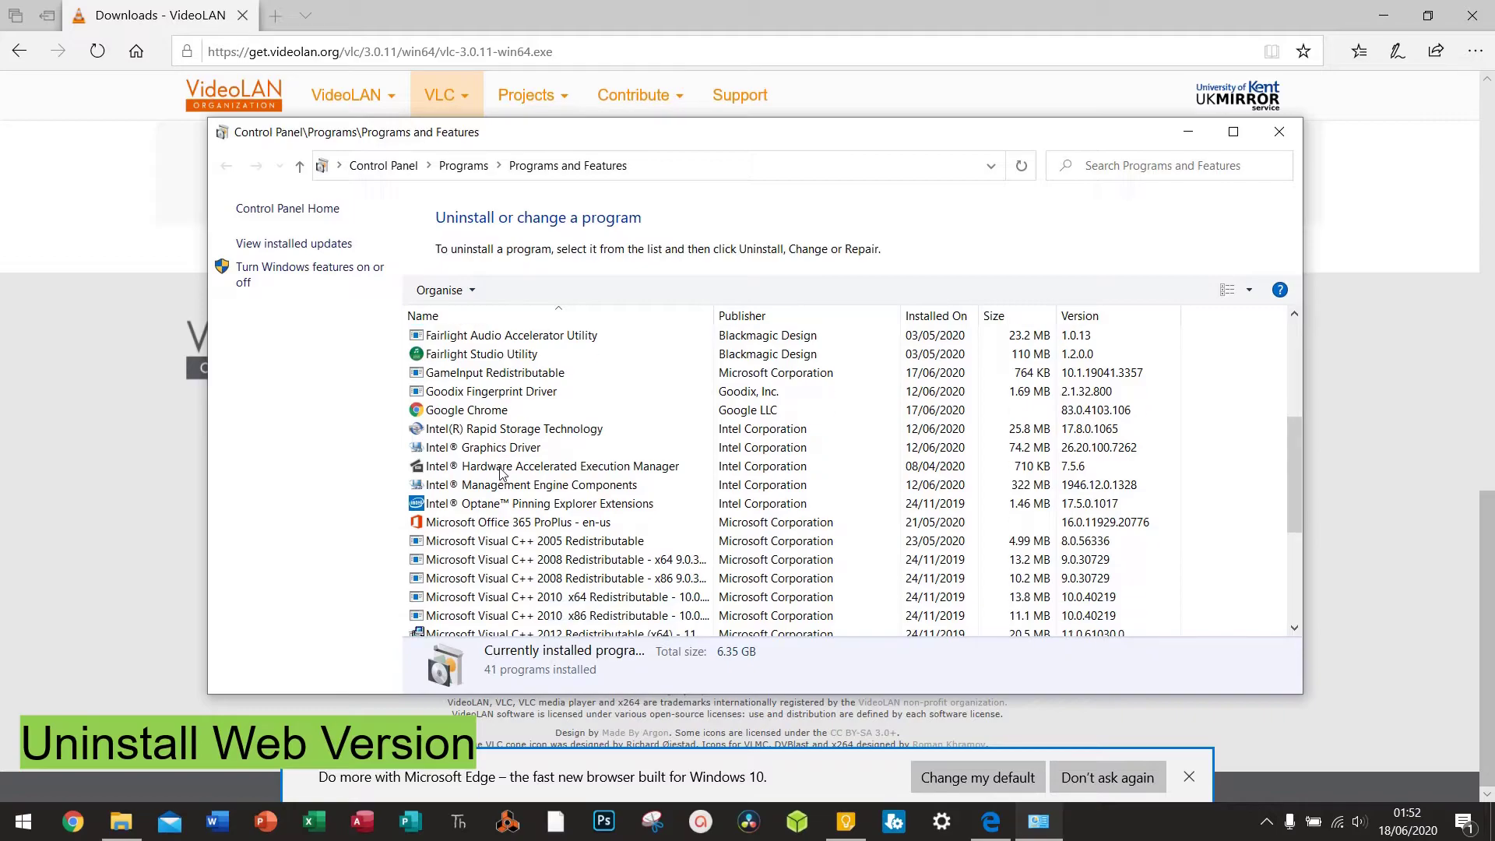
pyautogui.scroll(-2, 500, 473)
pyautogui.scroll(-2, 500, 474)
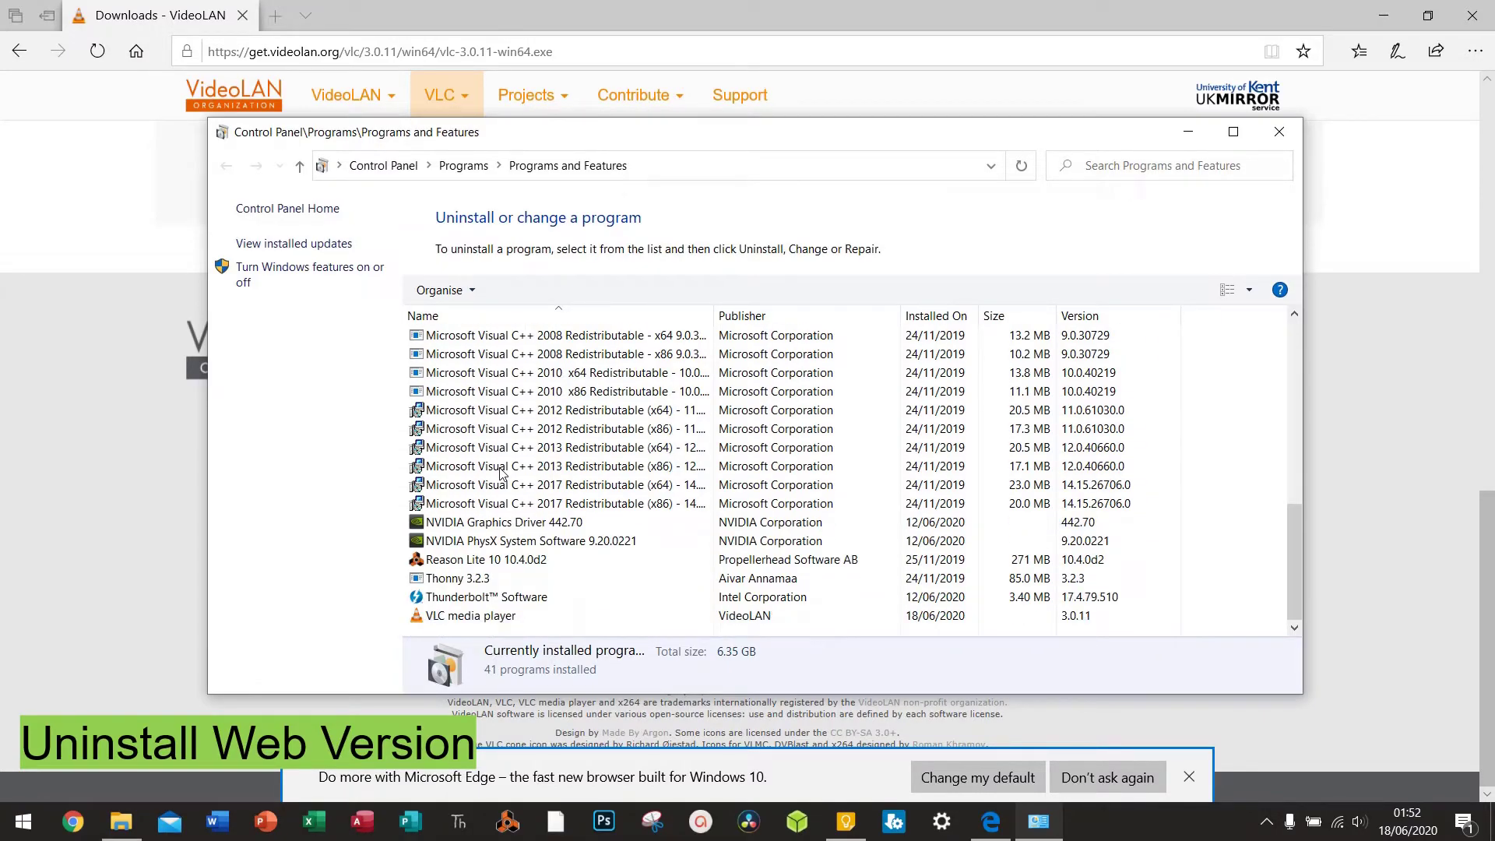
pyautogui.click(506, 620)
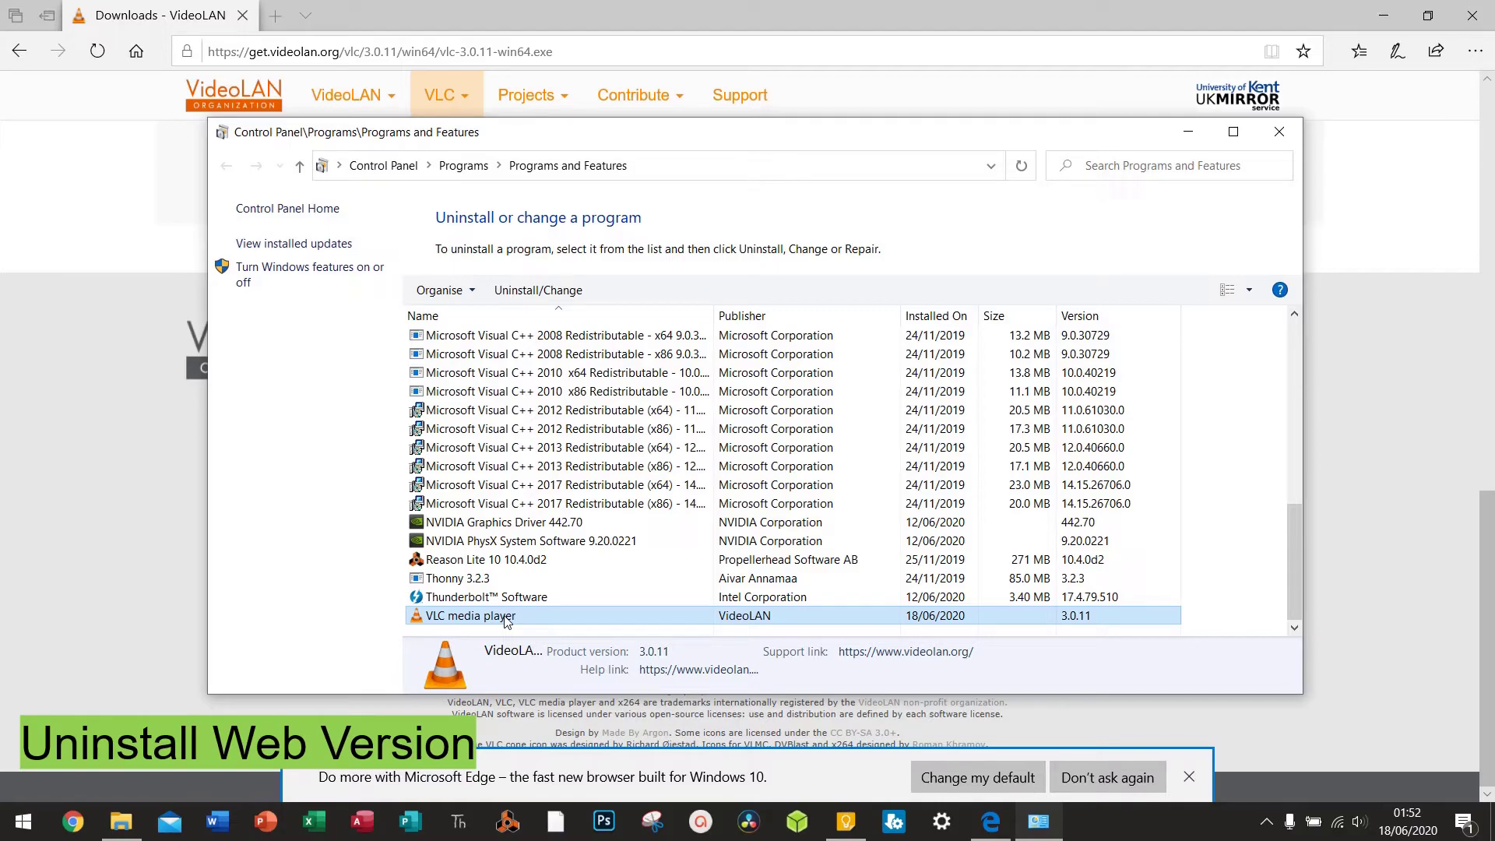
pyautogui.click(538, 292)
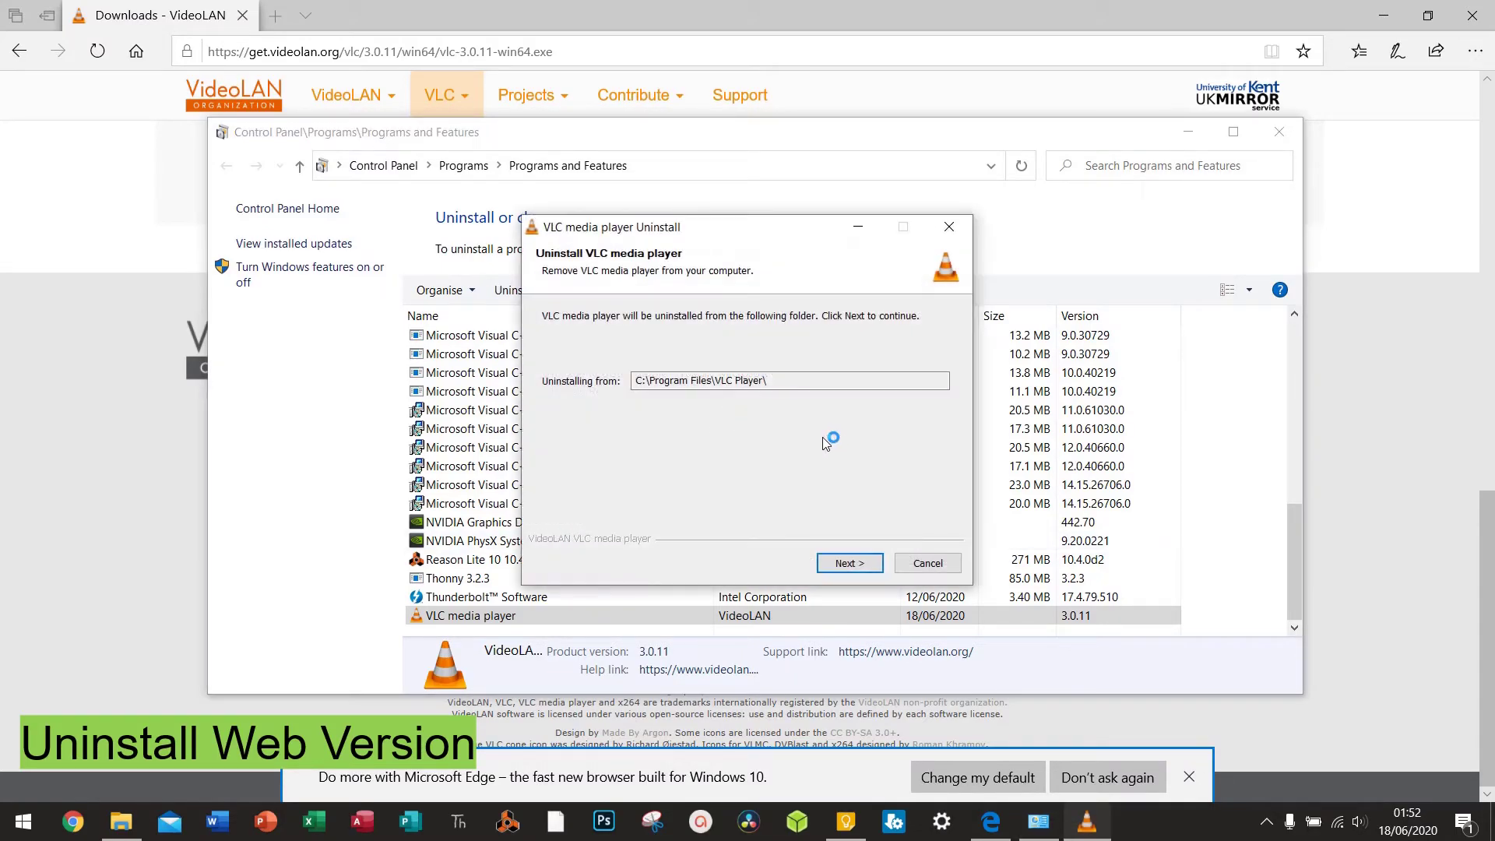
# Uninstall VLC media player with its preferences and cache deleted, and finish the uninstall wizard.
pyautogui.click(834, 562)
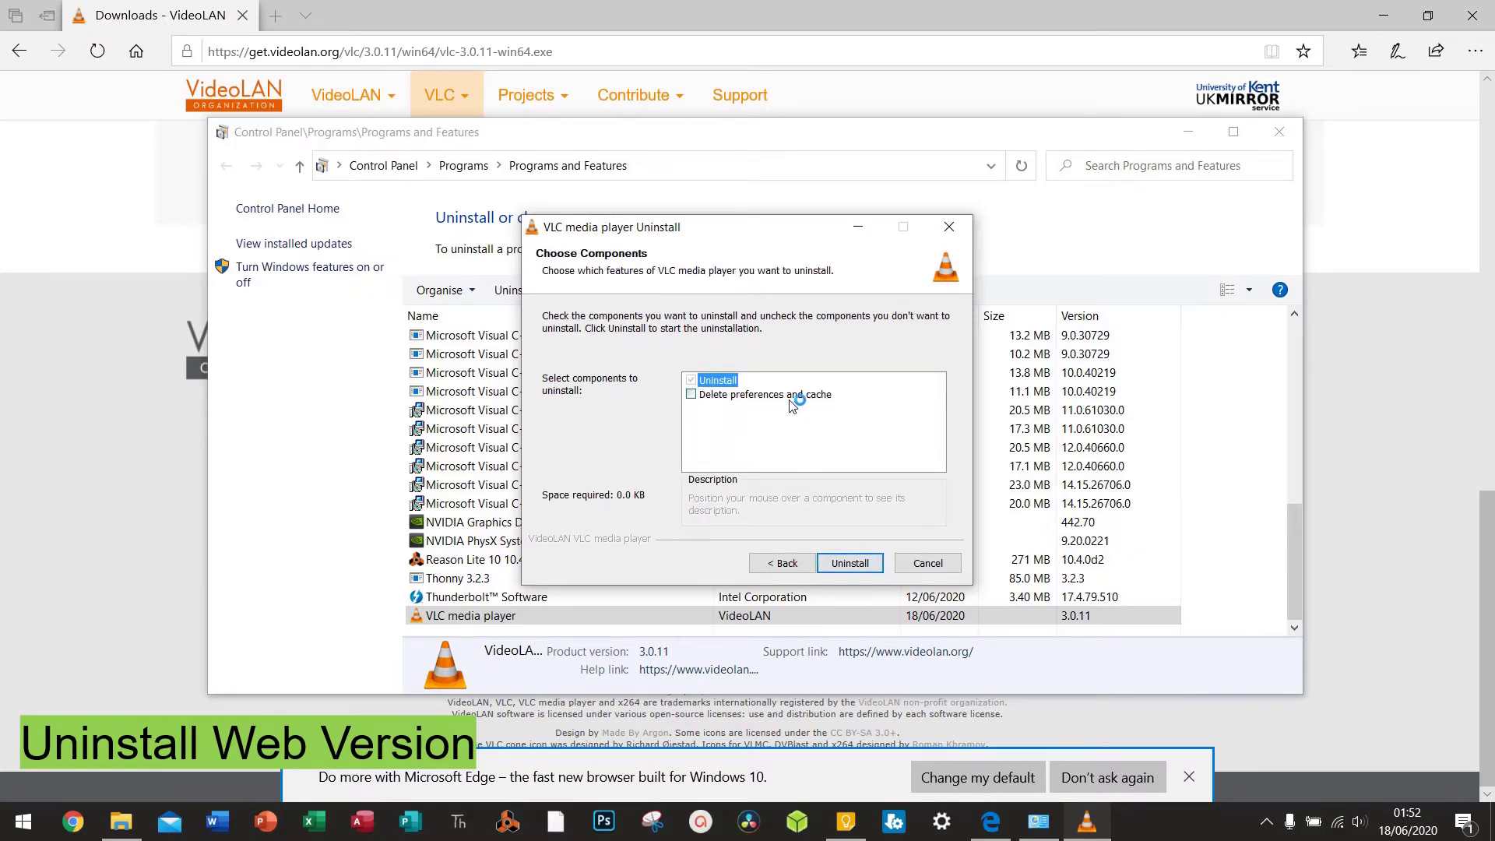
pyautogui.click(692, 394)
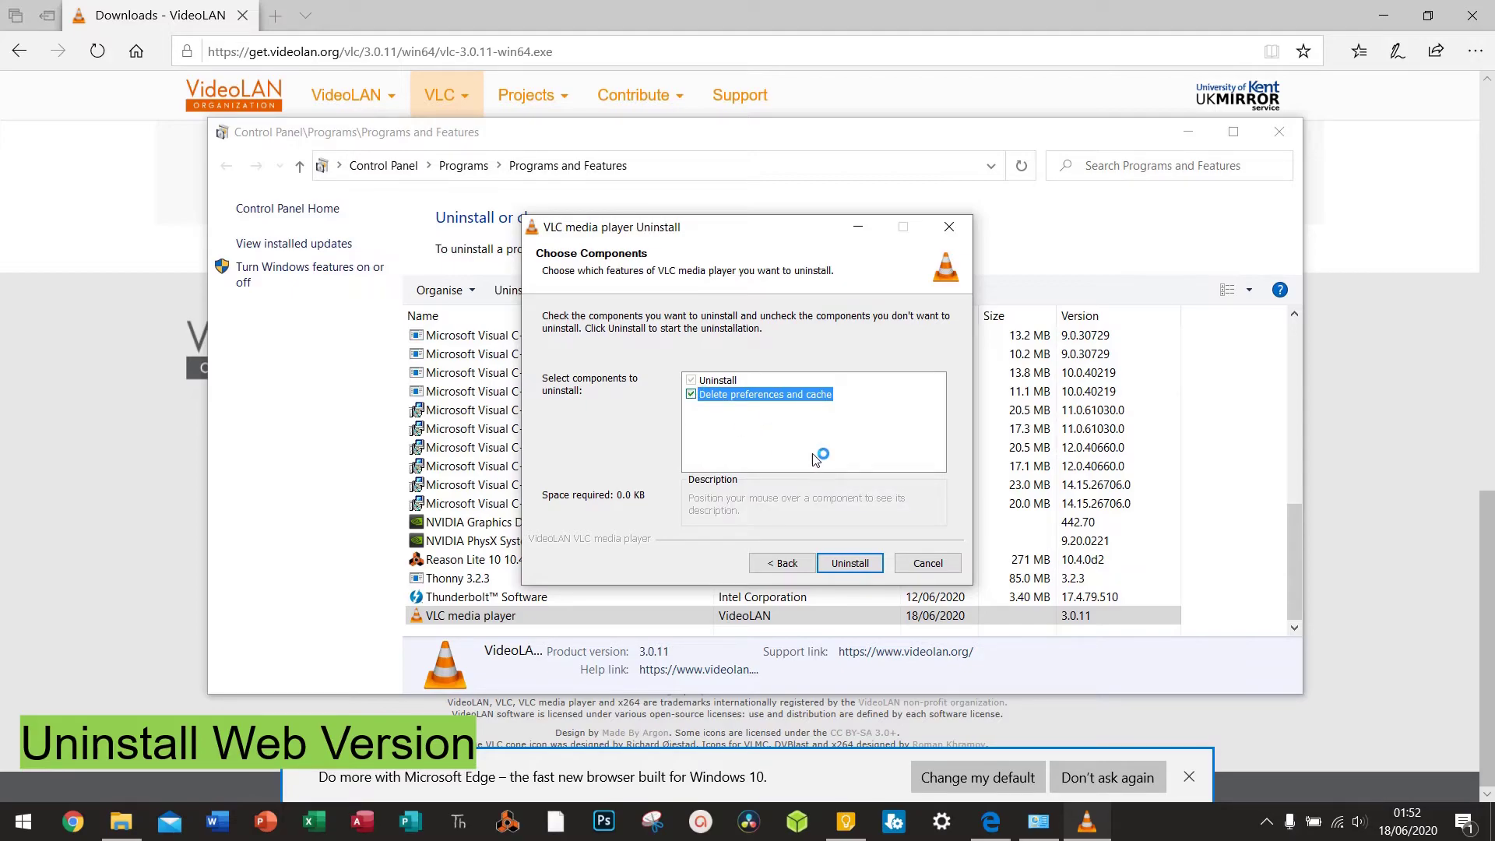
pyautogui.click(837, 568)
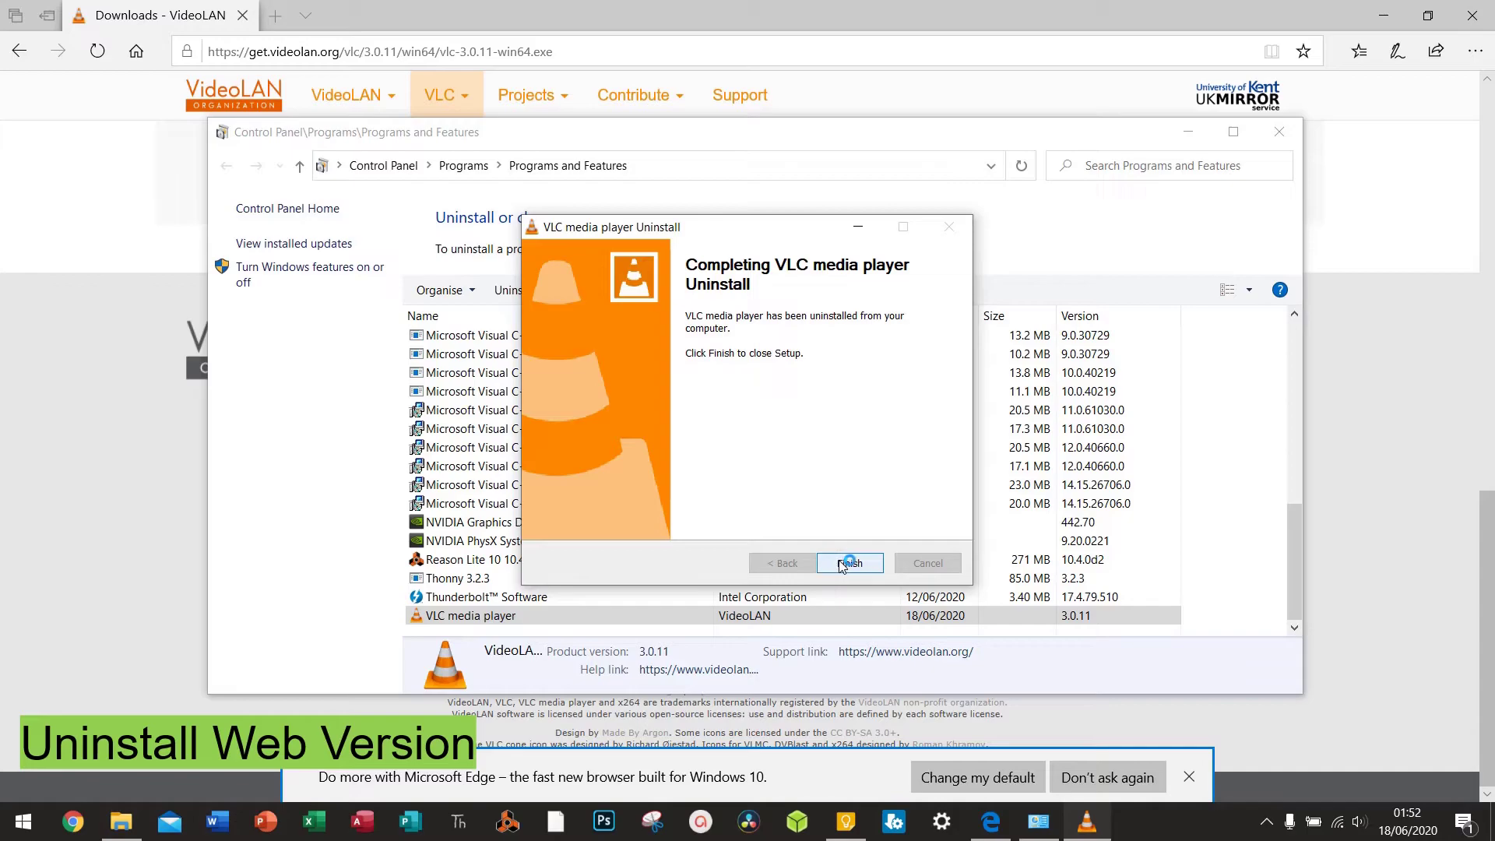
pyautogui.click(844, 565)
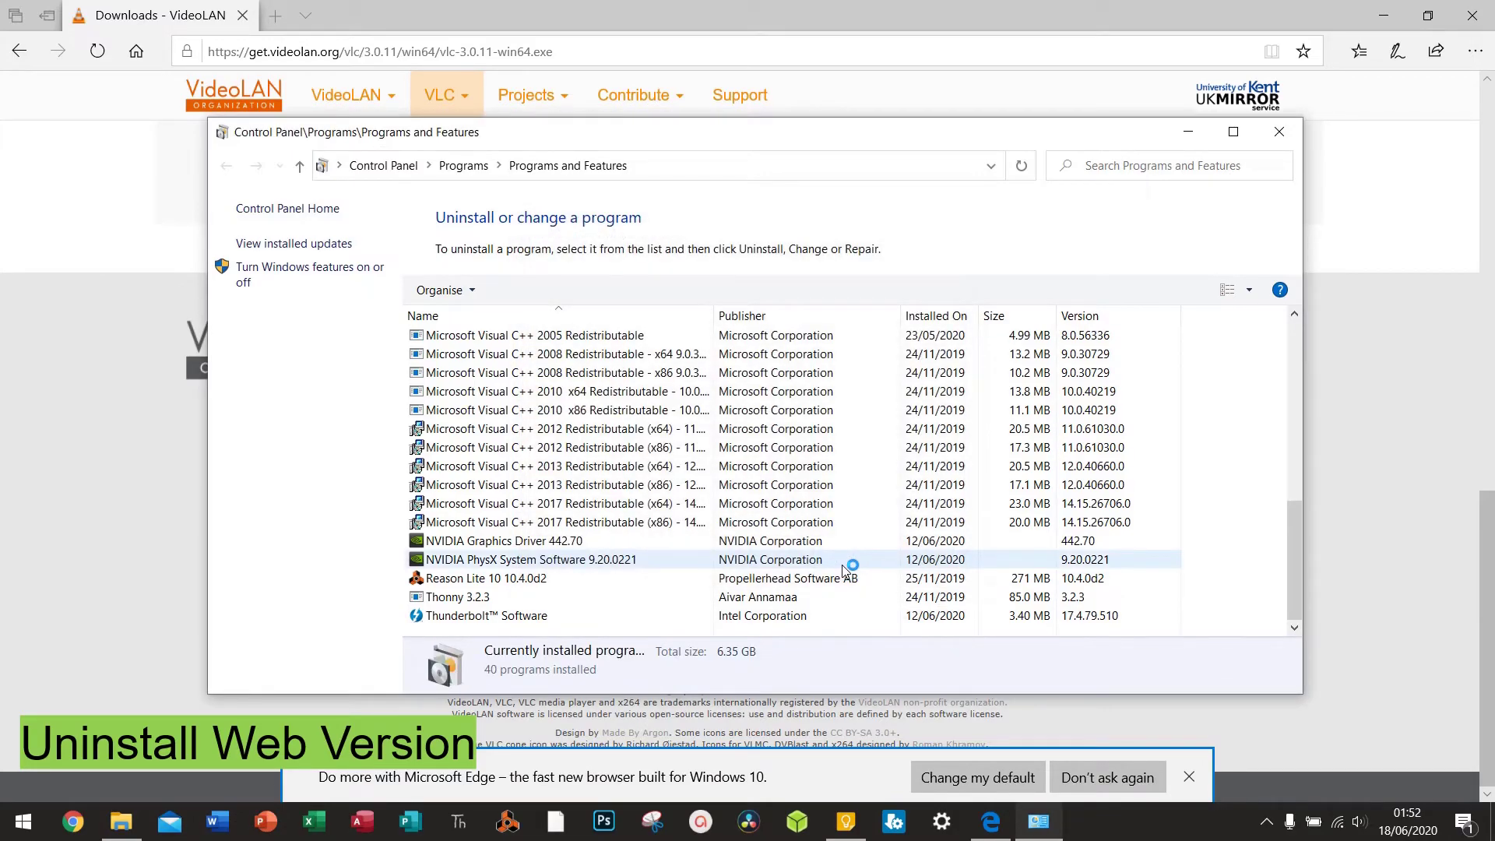
pyautogui.scroll(1, 798, 515)
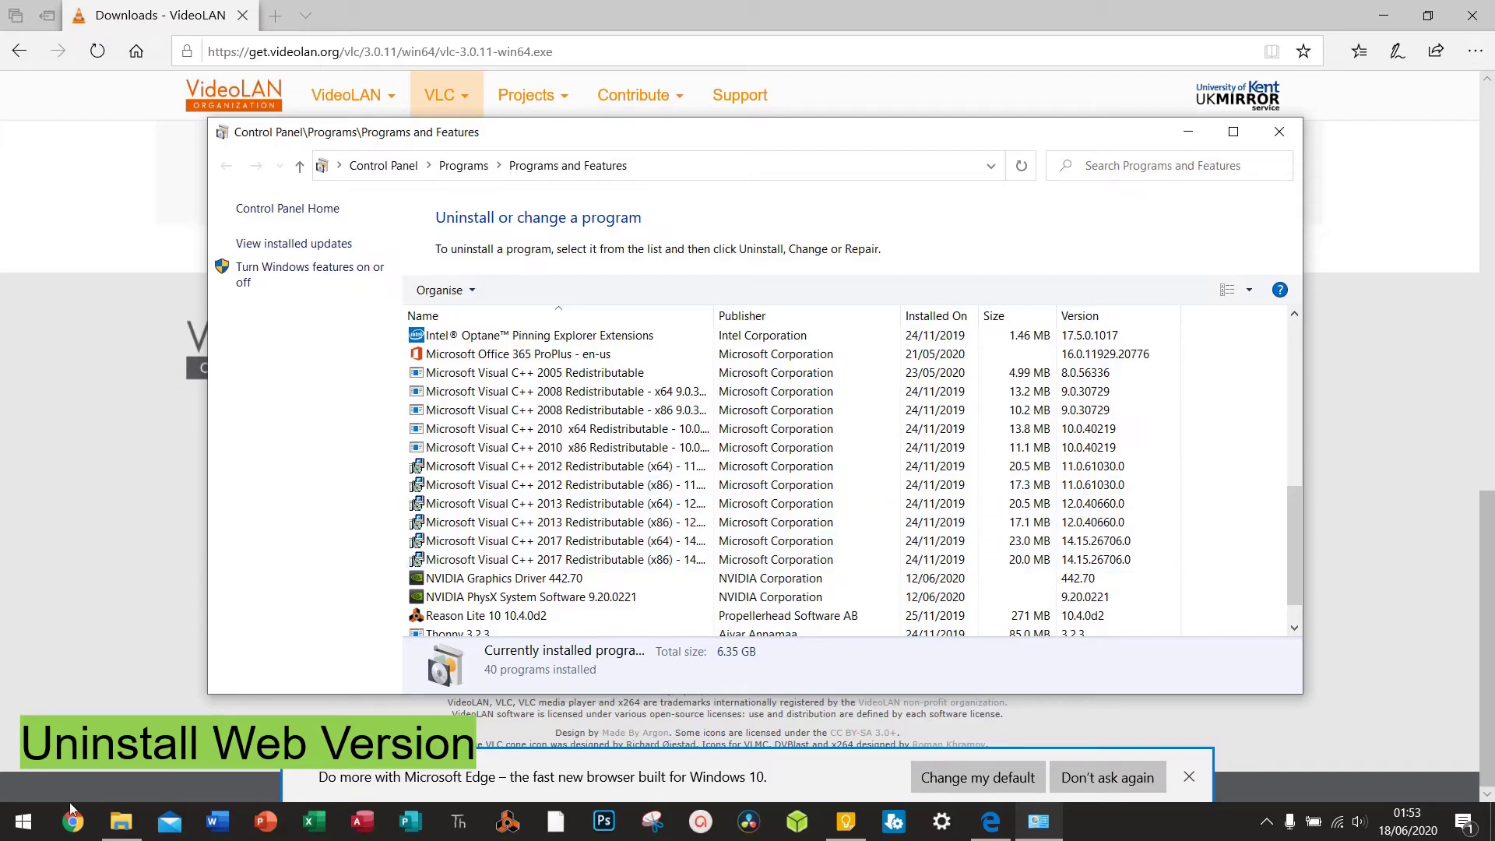
# Search Windows for "vlc" to check whether the desktop app is still installed, and return to the installed programs list.
pyautogui.click(29, 829)
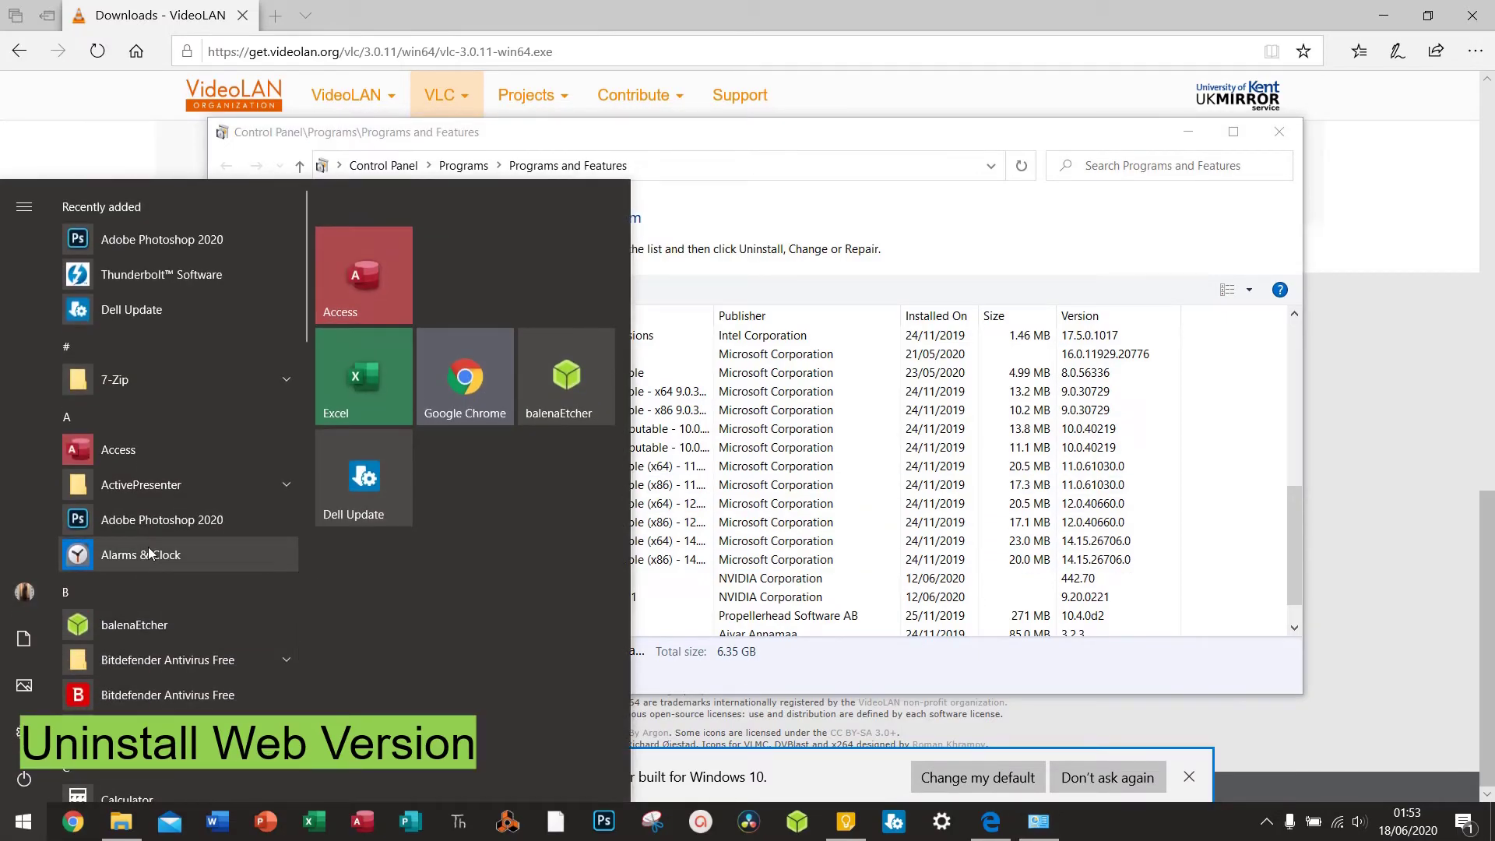
pyautogui.write('vlc')
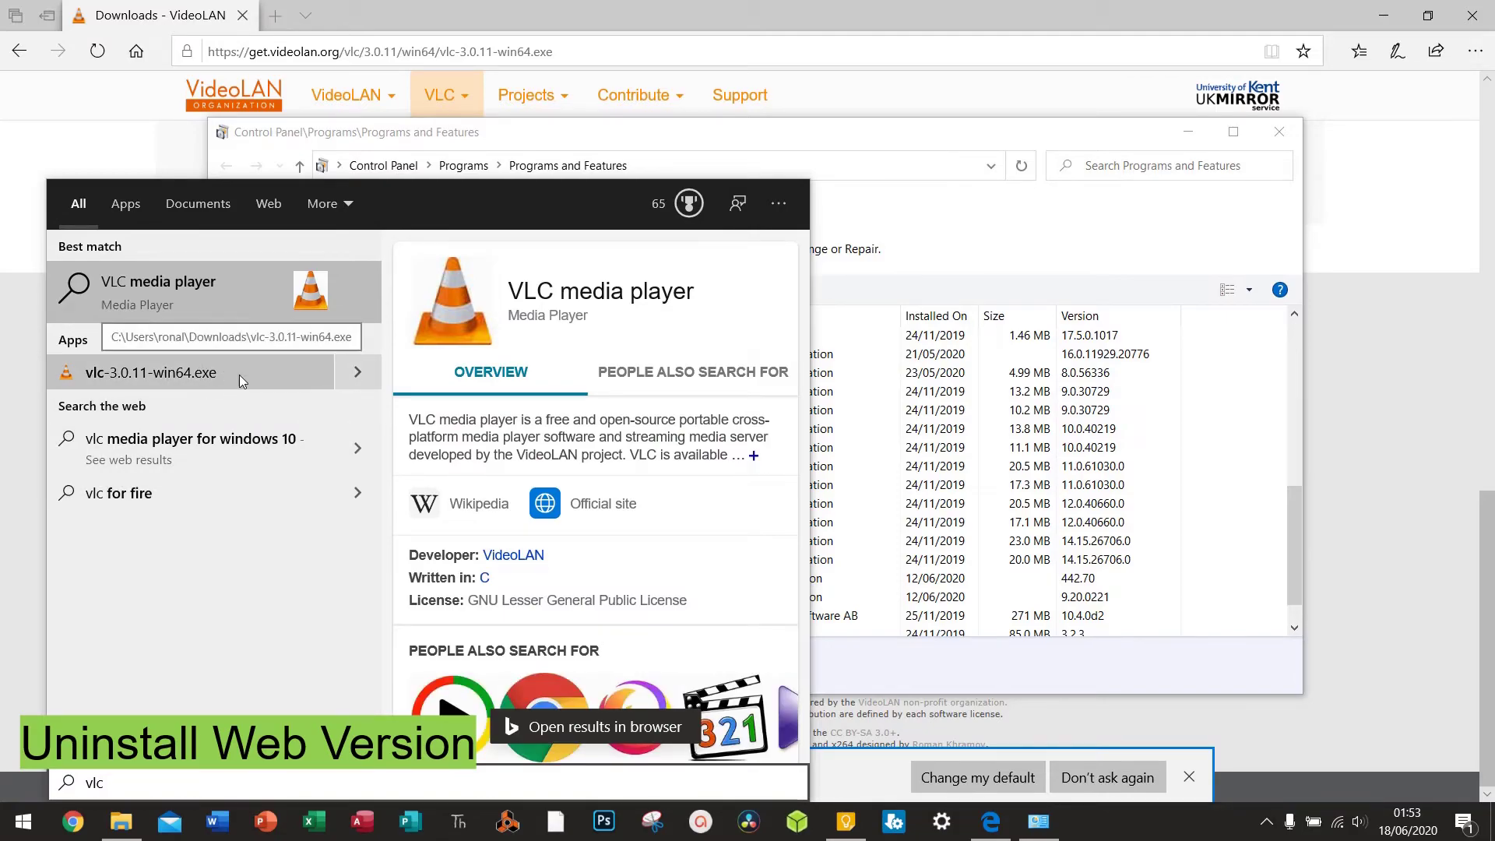
pyautogui.click(1241, 457)
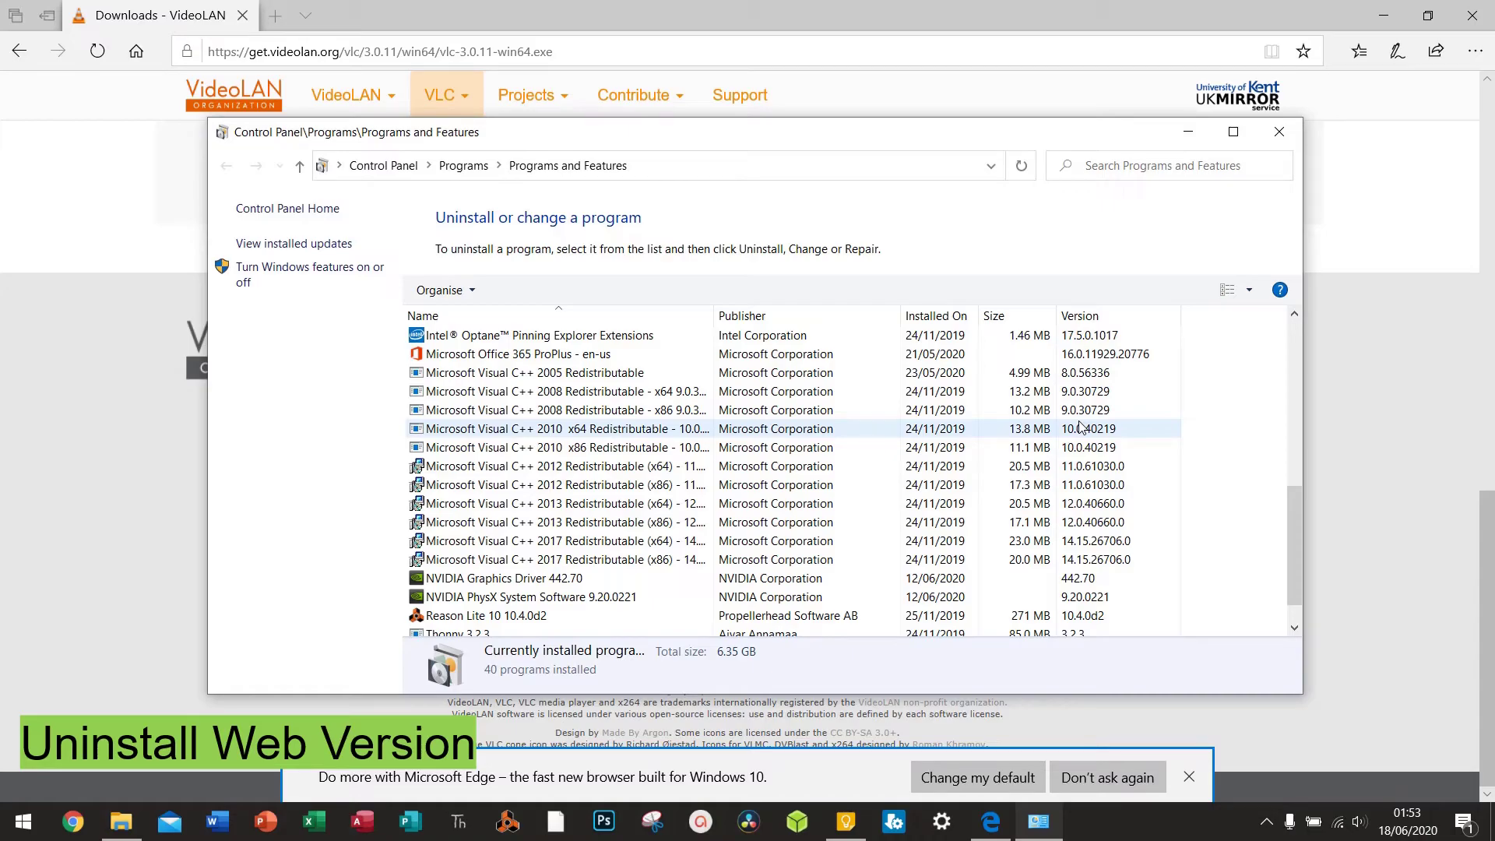
pyautogui.press('End')
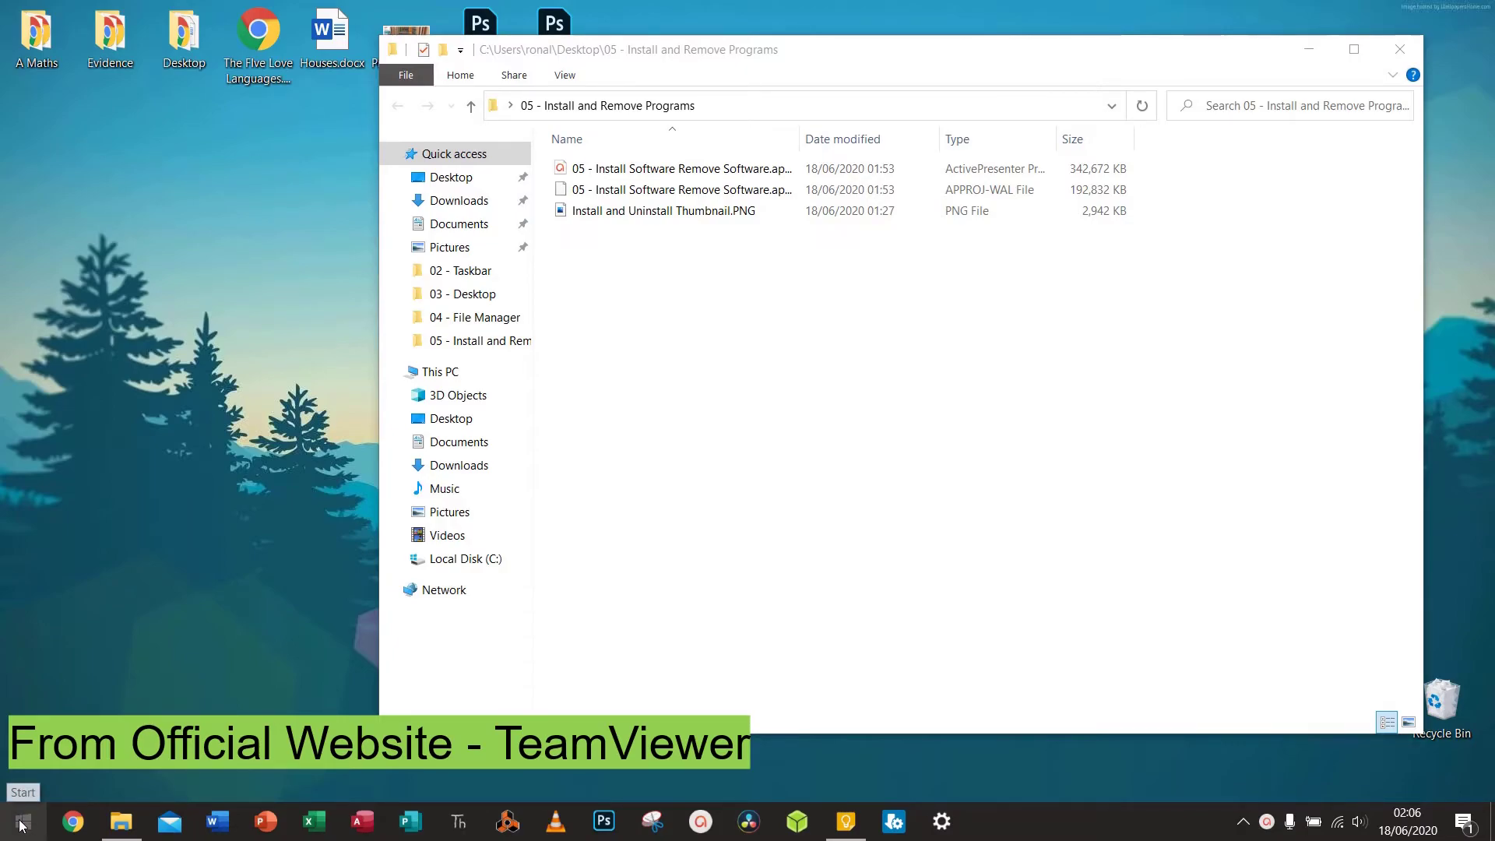
# Switch to Google Chrome and search Google for "teamviewer download".
pyautogui.click(74, 821)
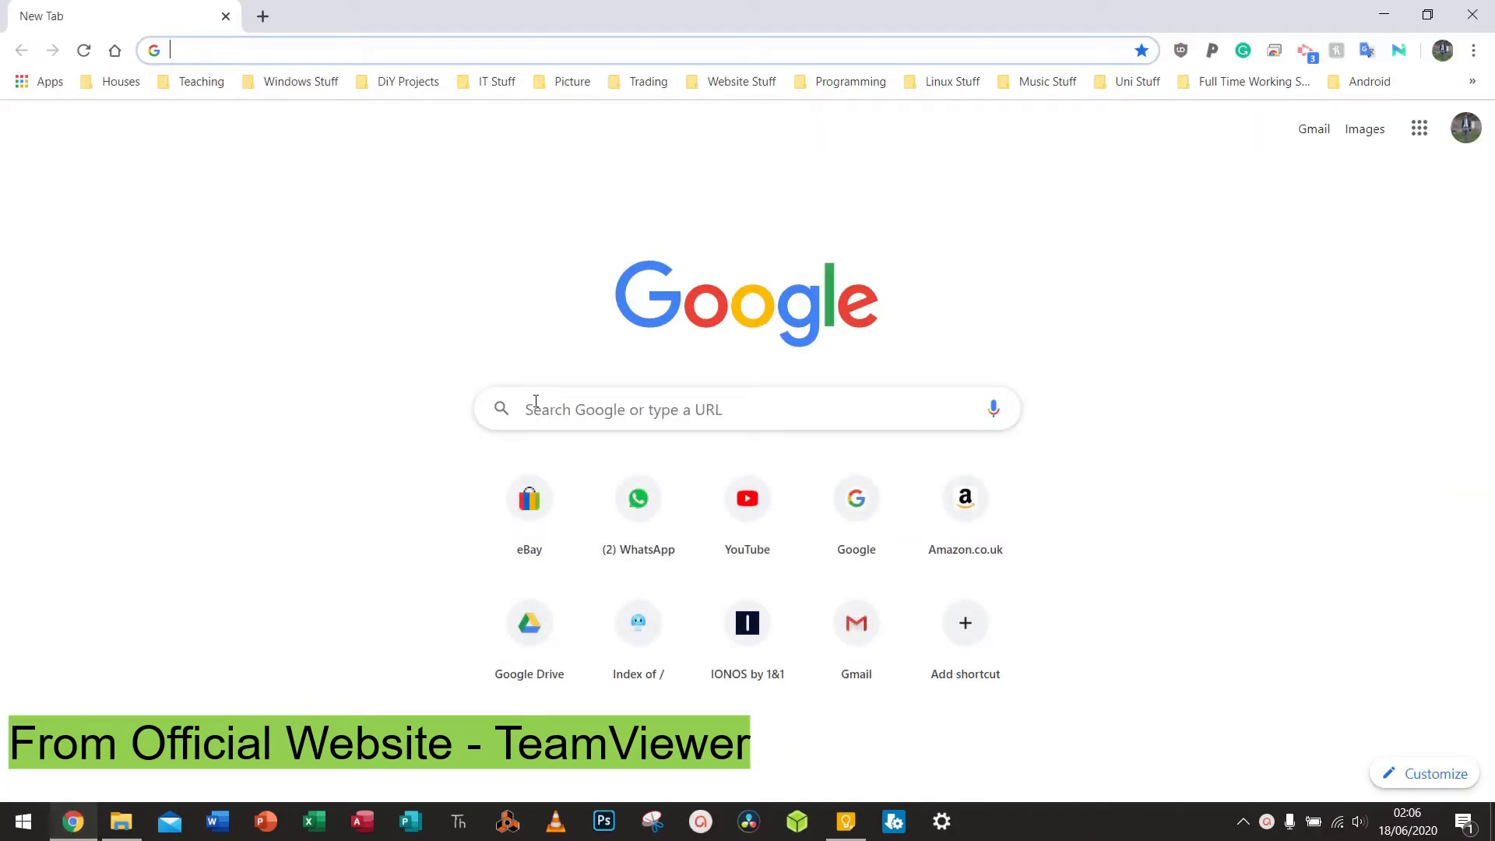
pyautogui.write('t')
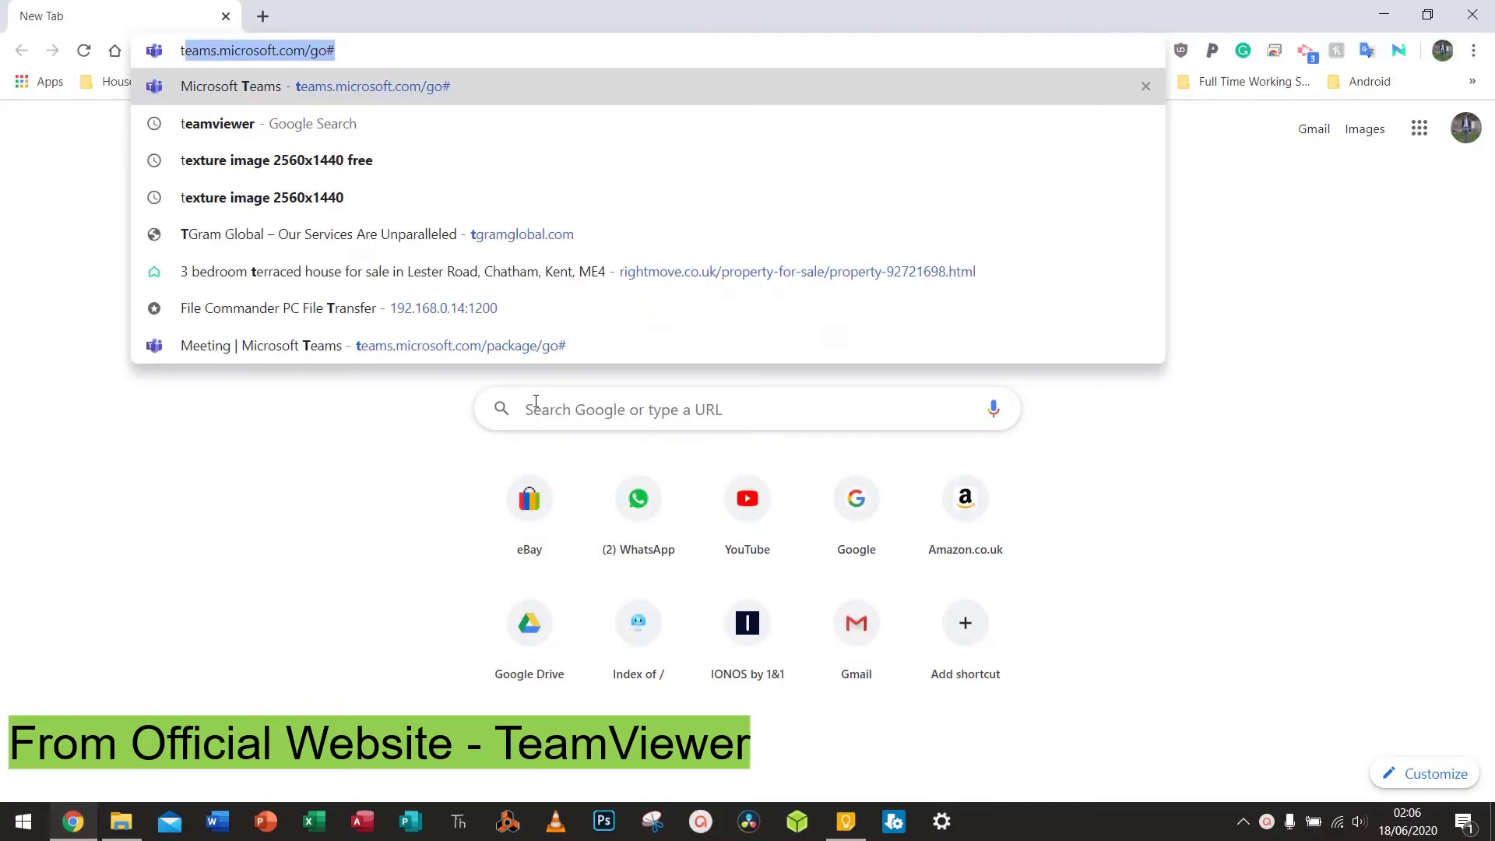
pyautogui.write('eamviewer')
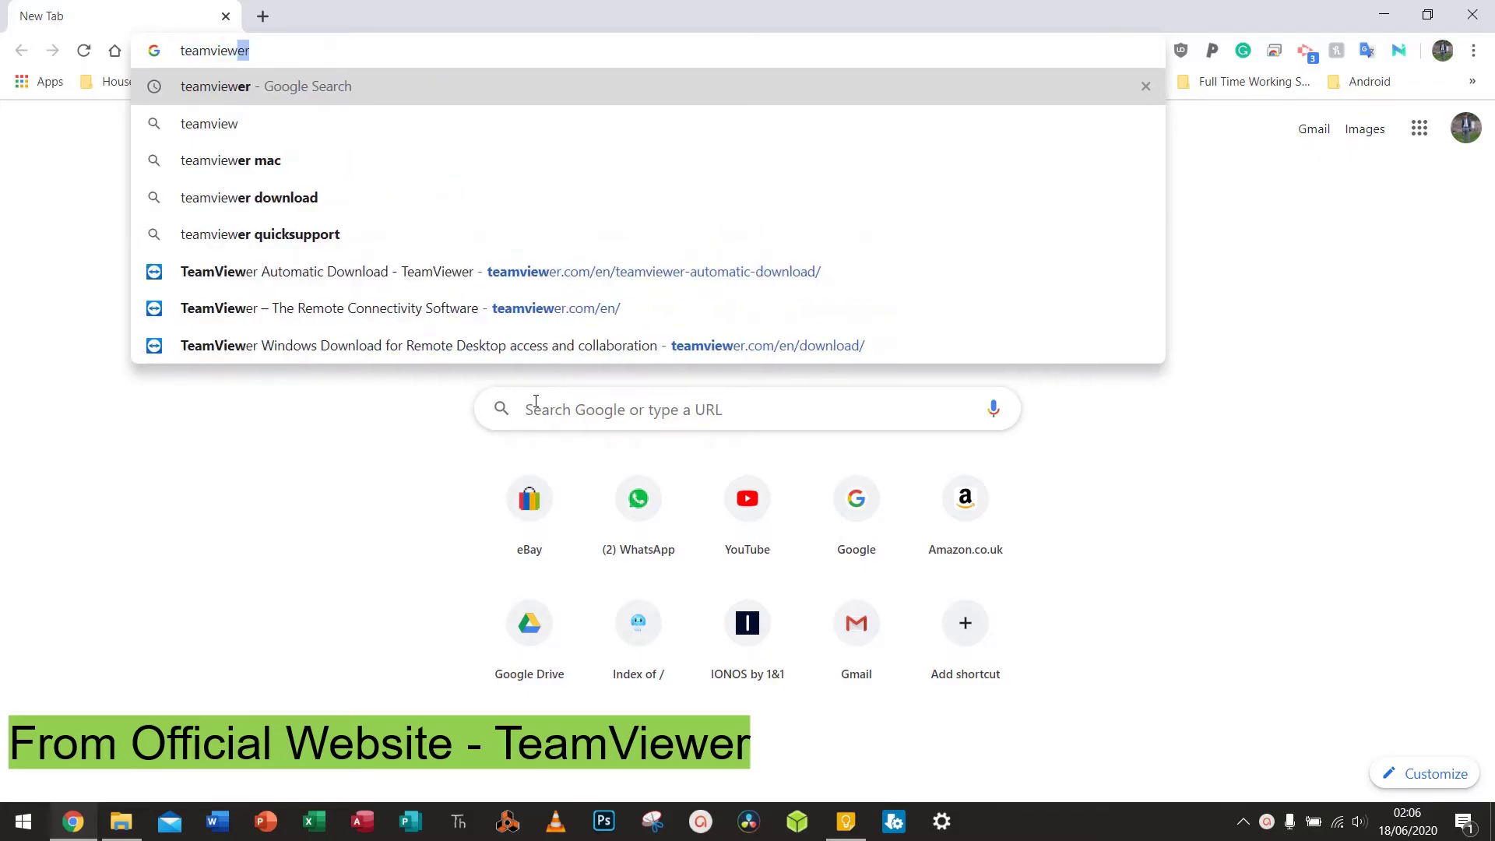
pyautogui.write(' dwoload')
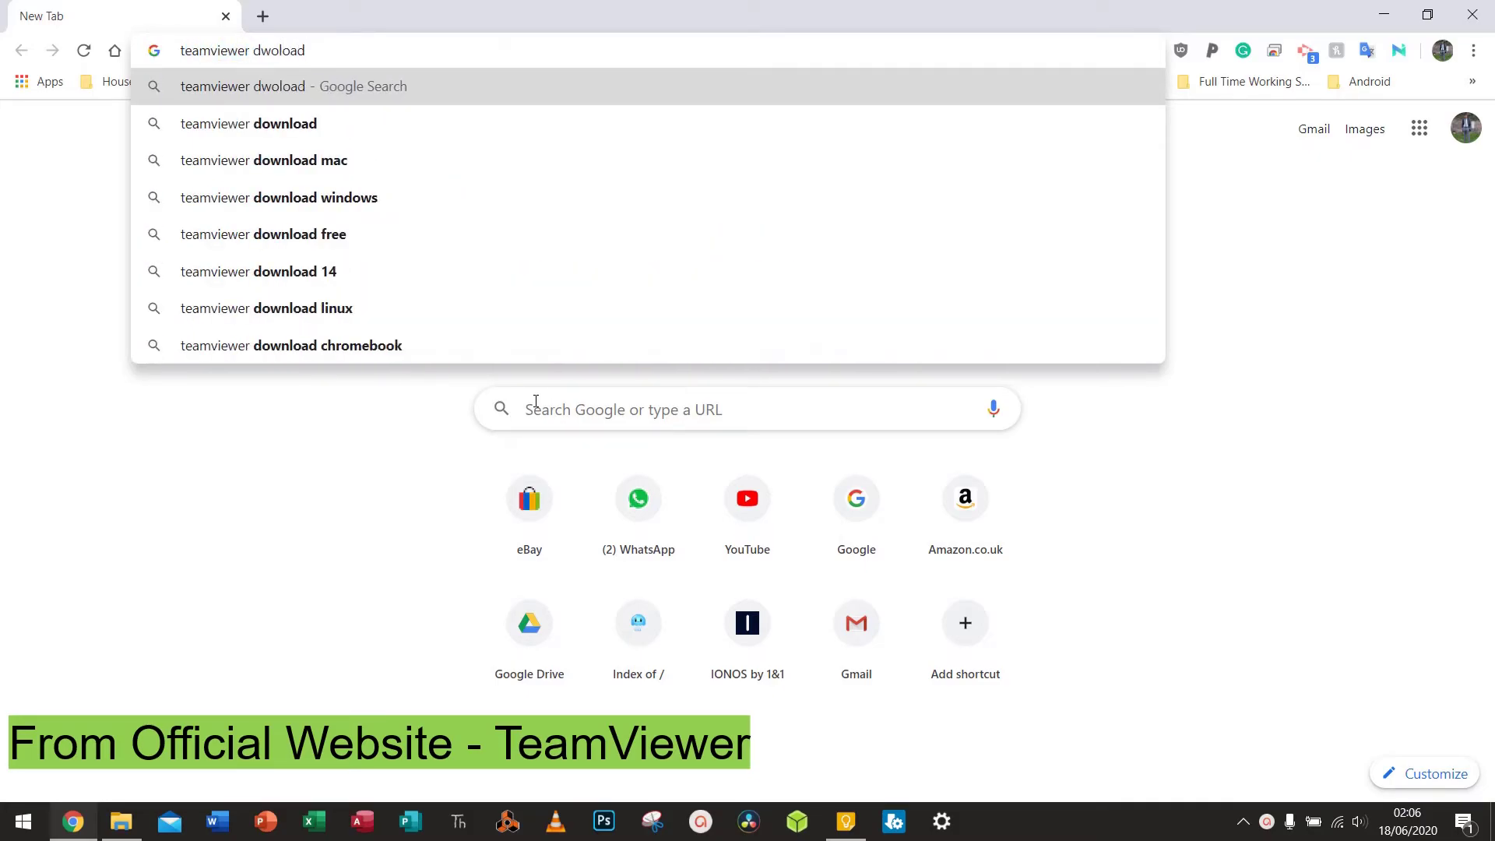
pyautogui.press('BackSpace')
pyautogui.press('BackSpace')
pyautogui.press('BackSpace')
pyautogui.press('BackSpace')
pyautogui.press('BackSpace')
pyautogui.press('BackSpace')
pyautogui.press('BackSpace')
pyautogui.write('download')
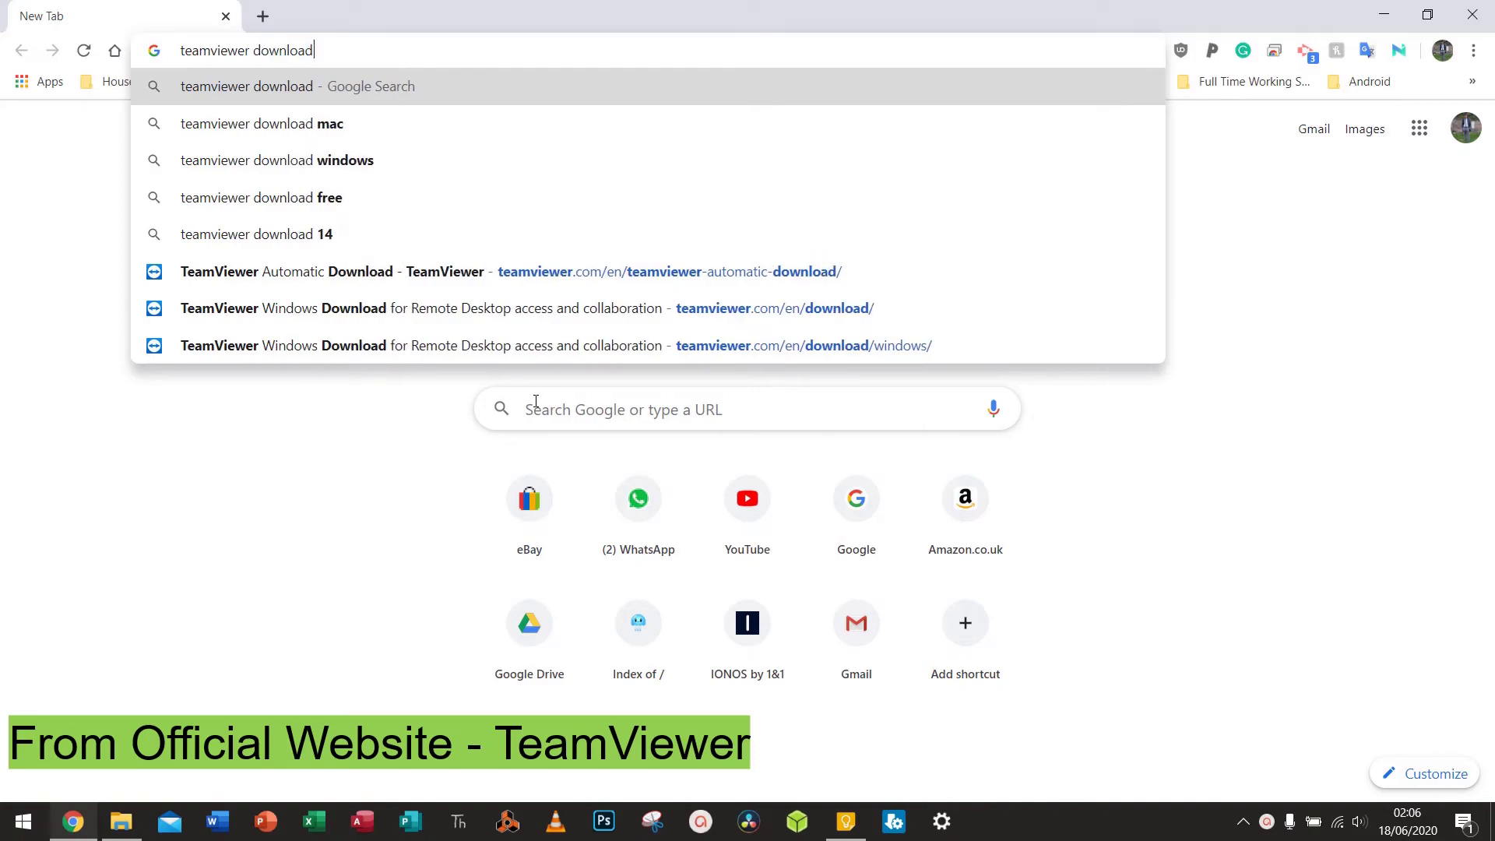
pyautogui.press('Return')
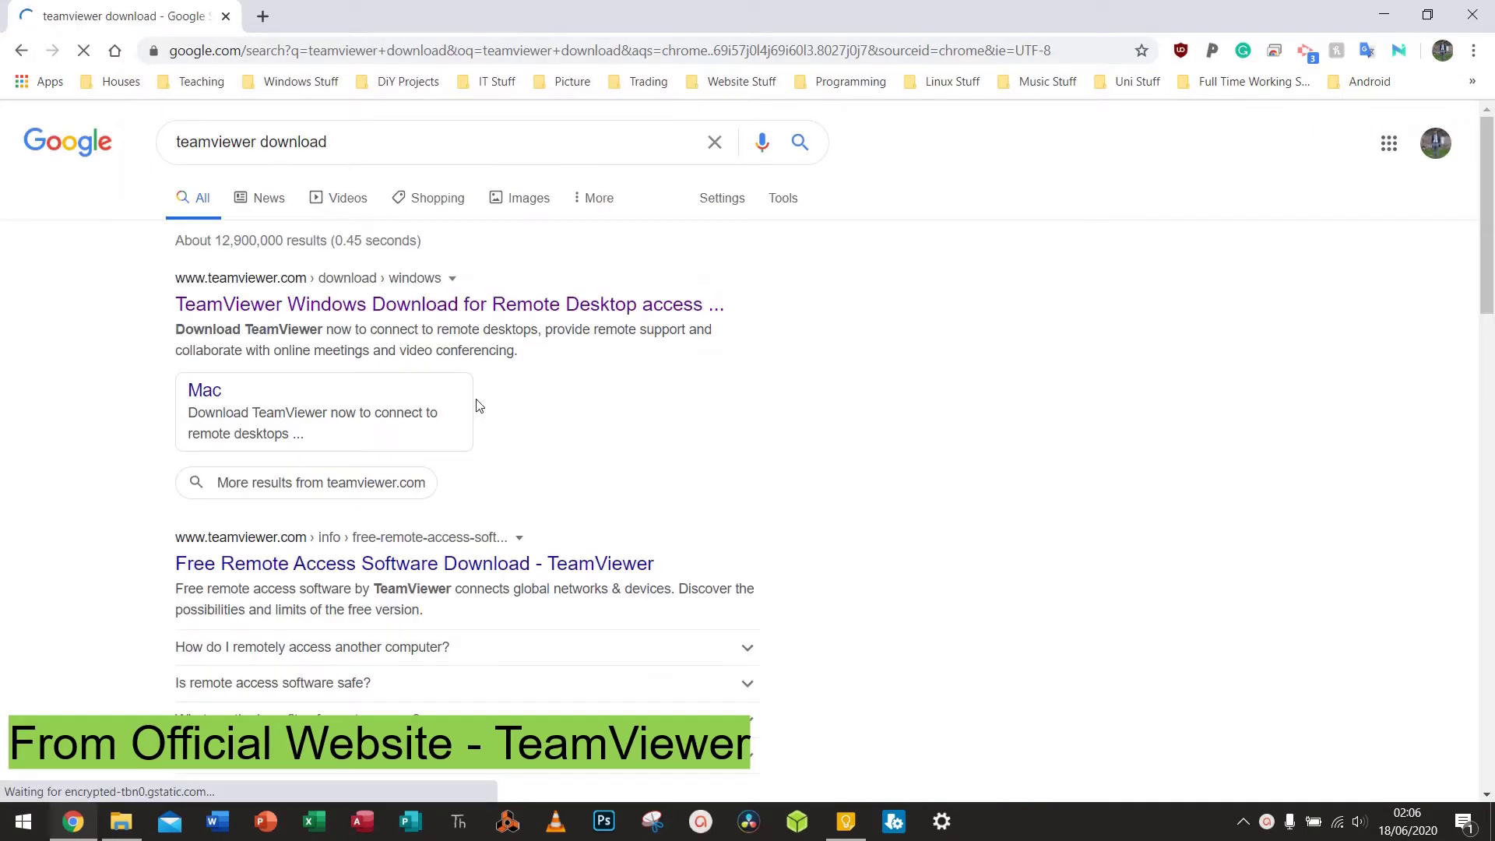
# Open the official TeamViewer Windows download page from the search results and download TeamViewer.
pyautogui.click(398, 309)
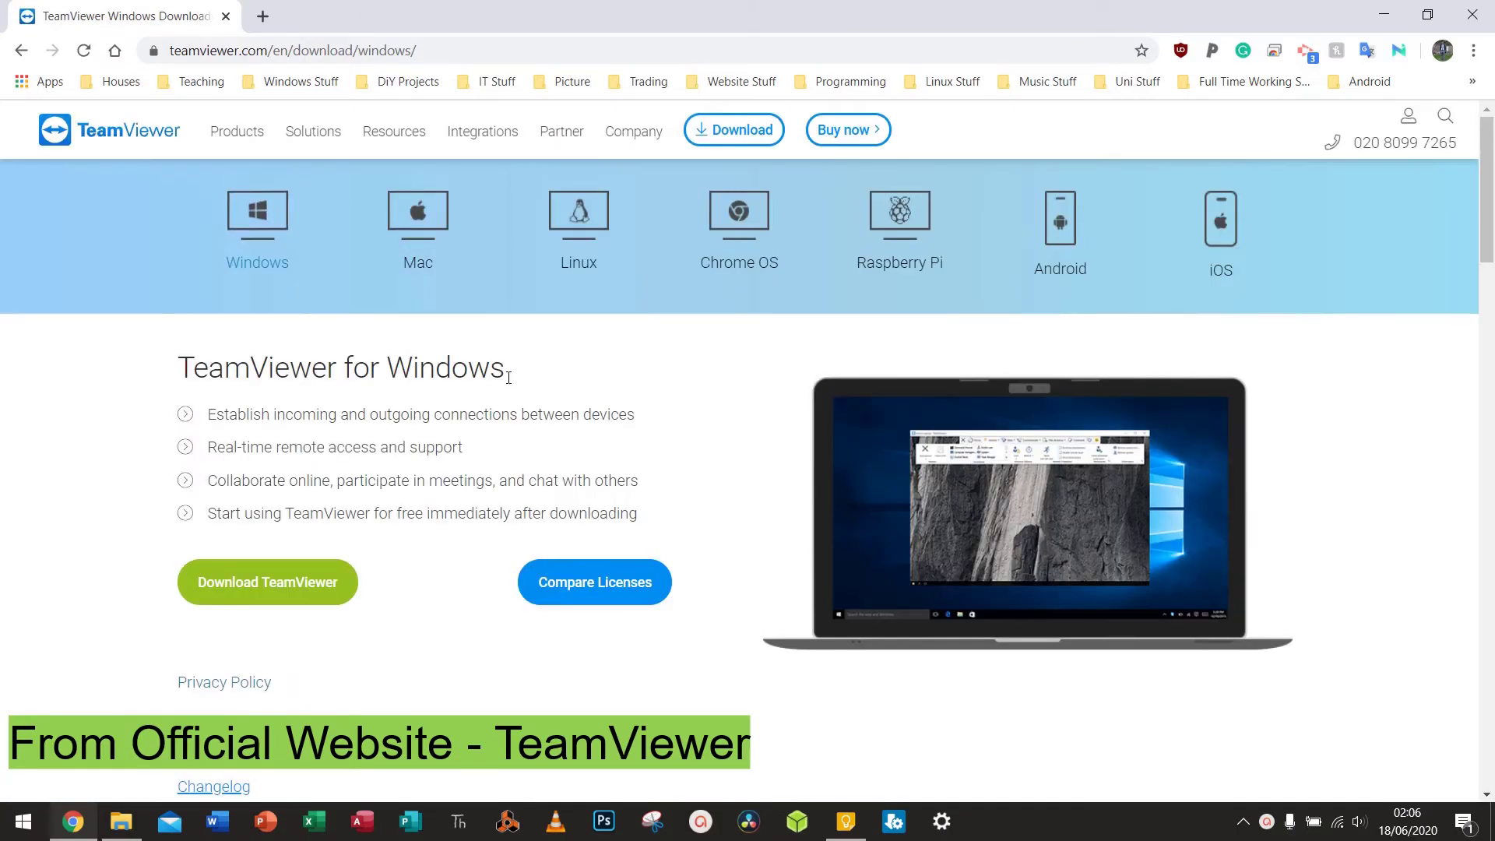
pyautogui.click(266, 581)
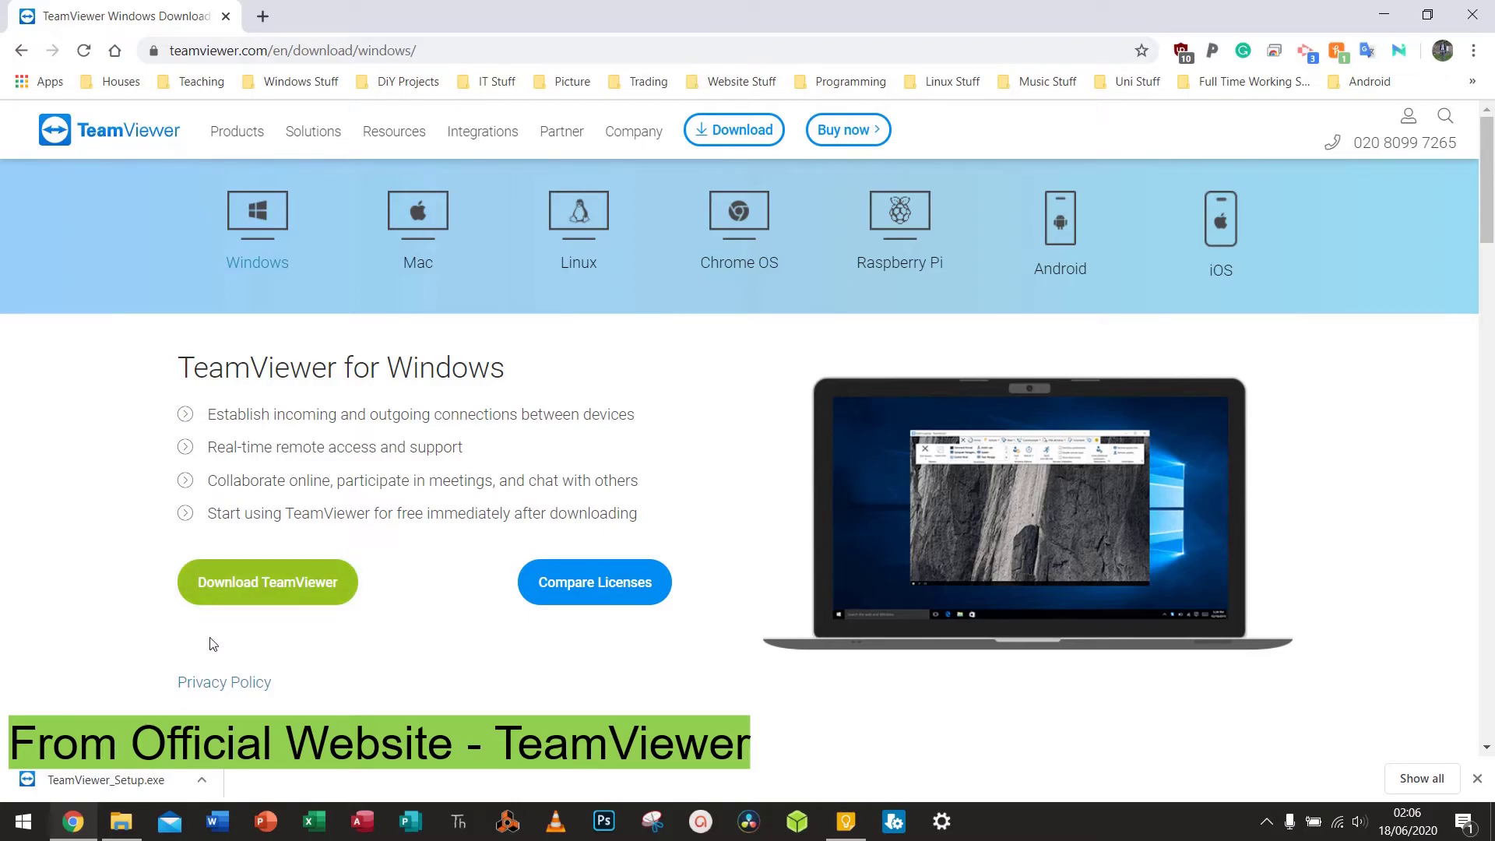
# Run TeamViewer_Setup.exe and install TeamViewer as a default installation for Personal / Non-commercial use, accepting the license agreement.
pyautogui.click(107, 780)
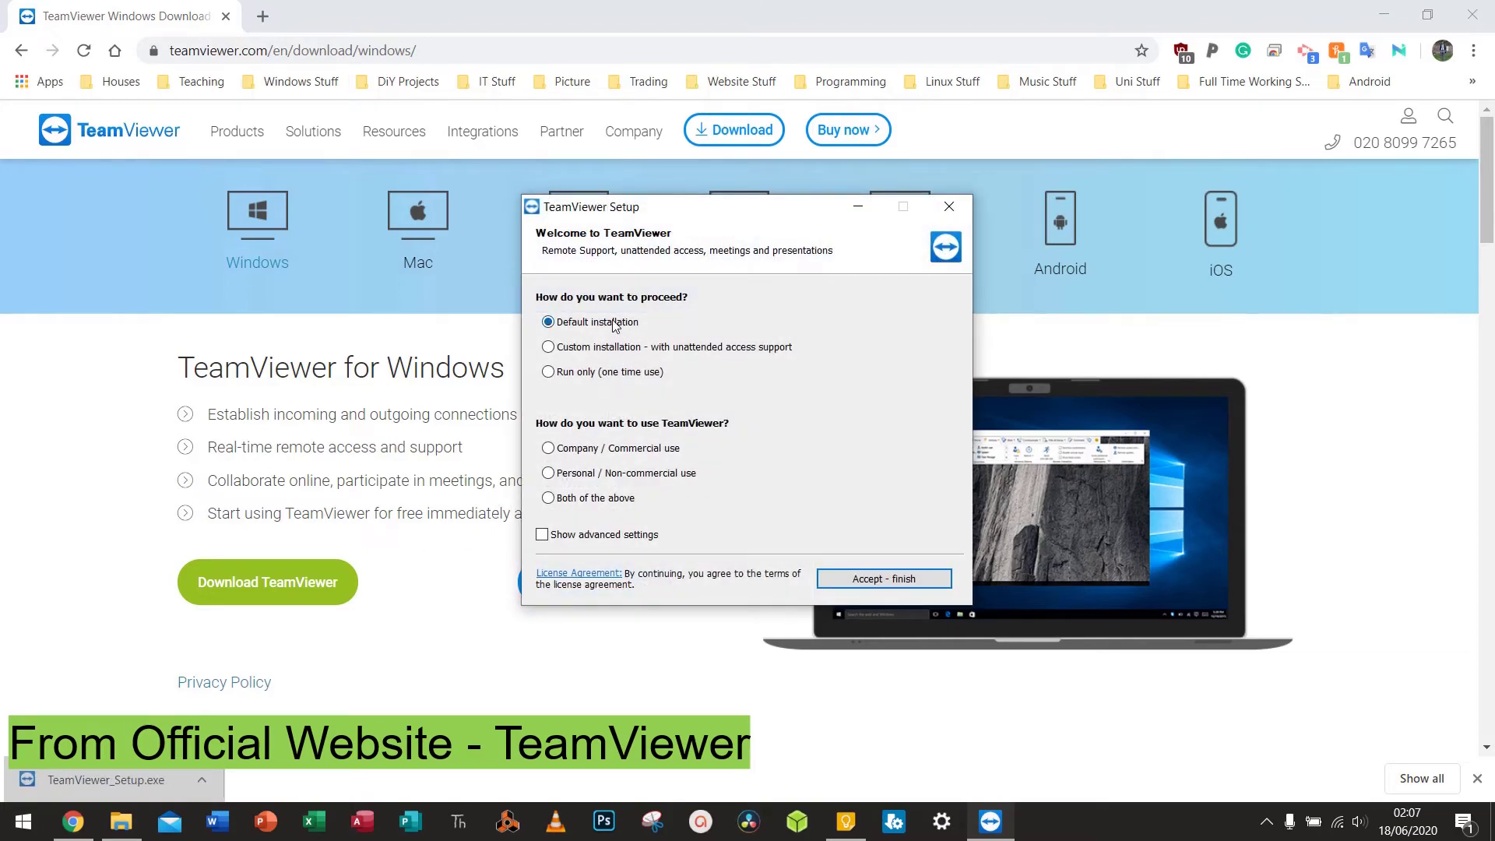
pyautogui.click(616, 475)
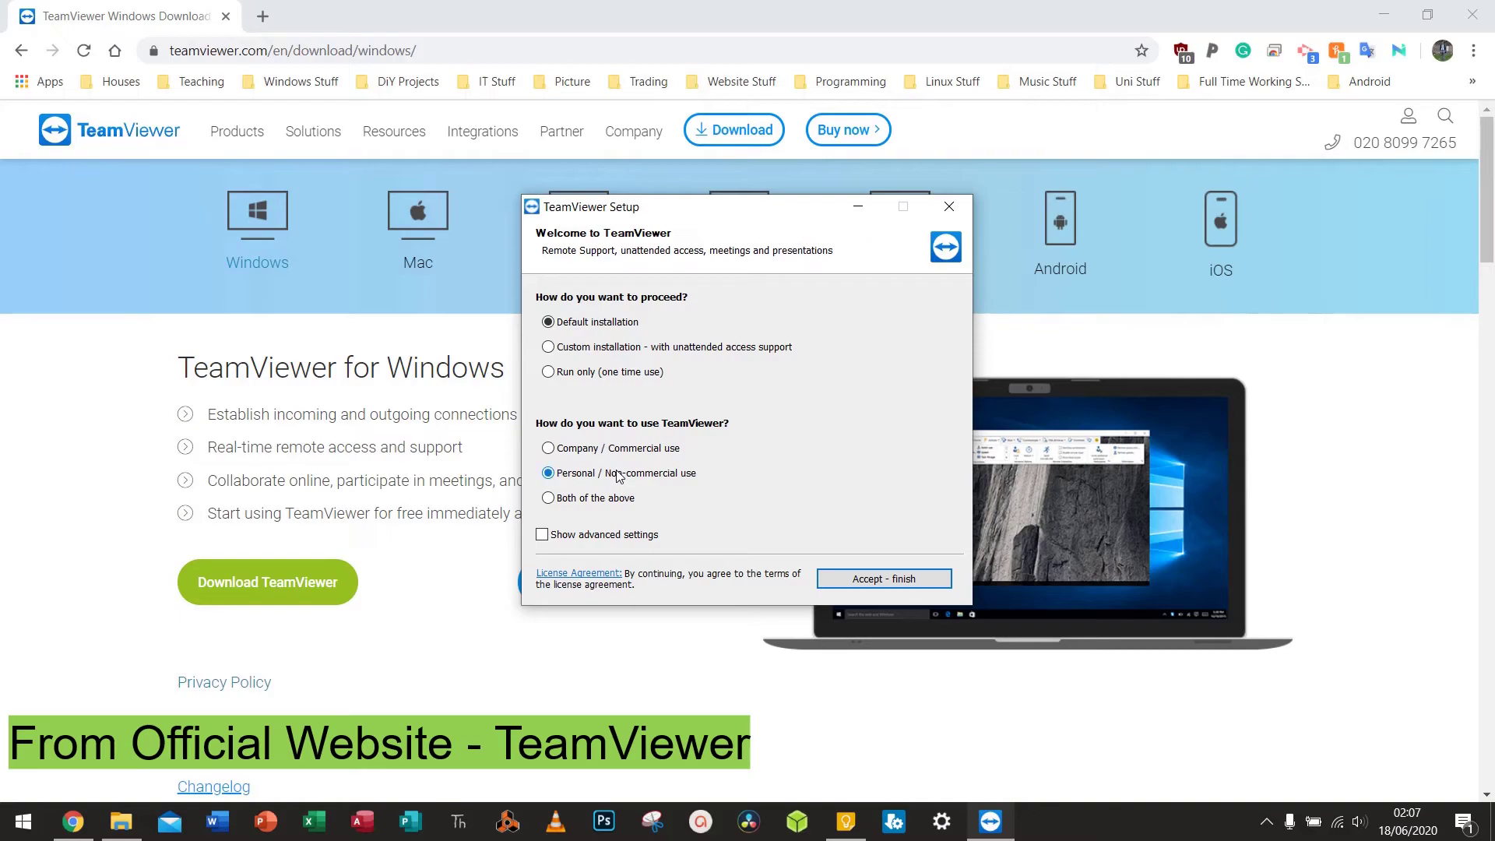
pyautogui.click(859, 580)
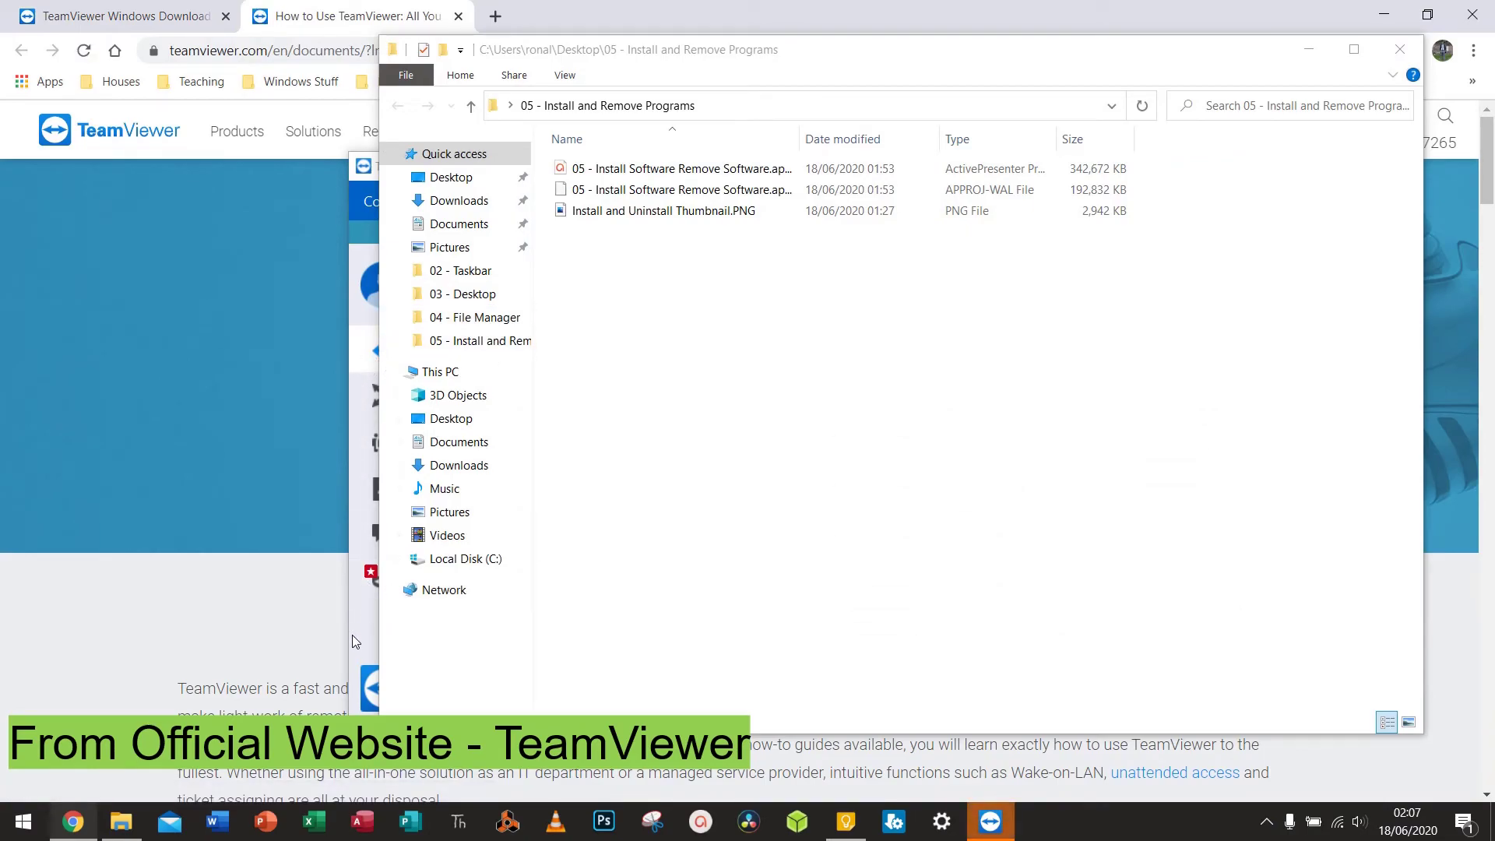
# Bring the TeamViewer window to the front, examine the remote control password, and close the window.
pyautogui.click(358, 171)
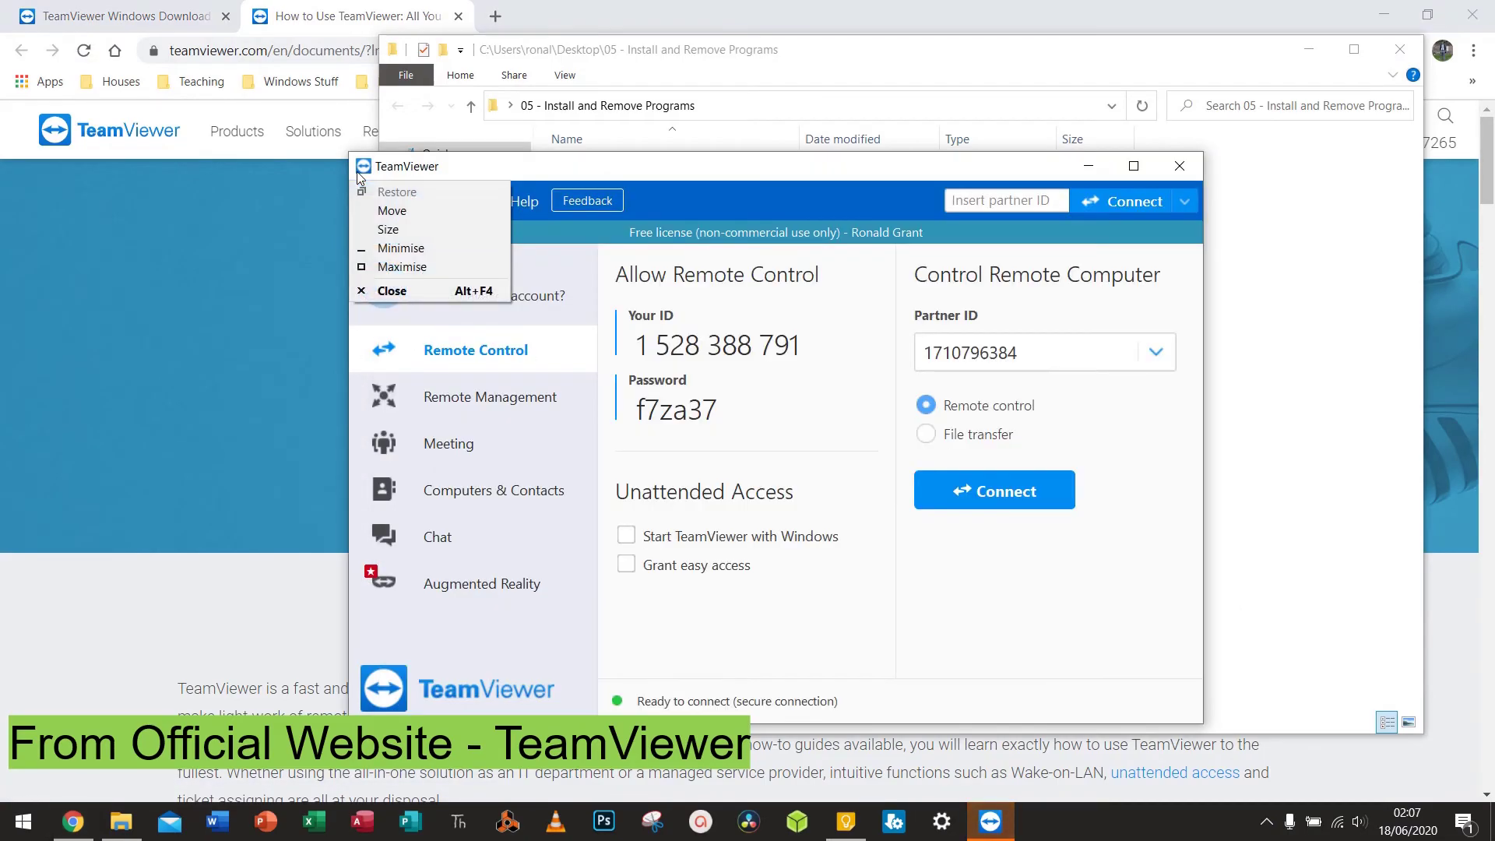
pyautogui.click(942, 631)
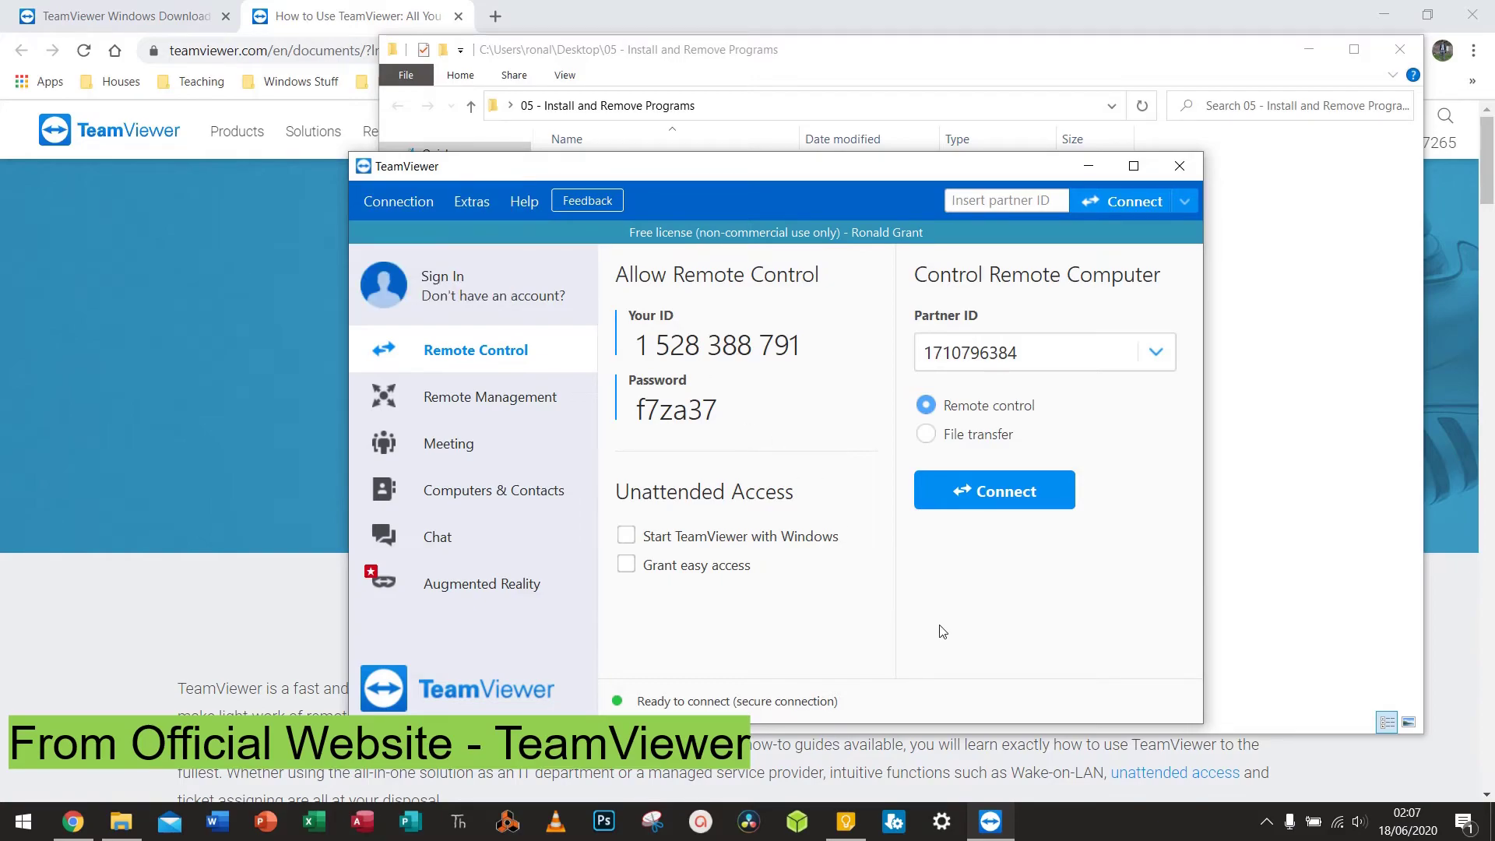
pyautogui.moveTo(681, 395)
pyautogui.moveTo(717, 411); pyautogui.dragTo(640, 413)
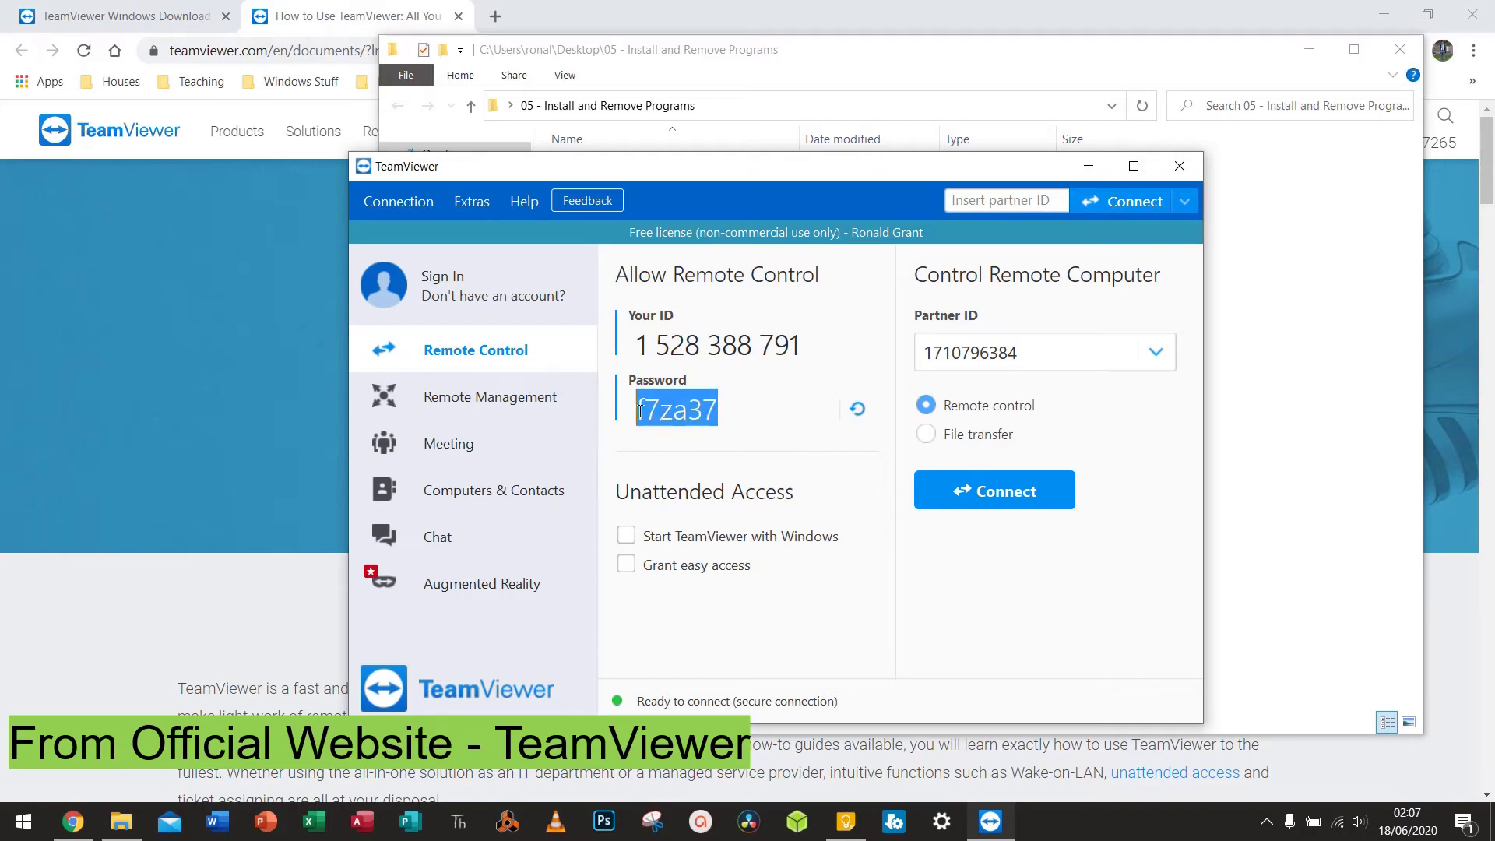
pyautogui.click(735, 413)
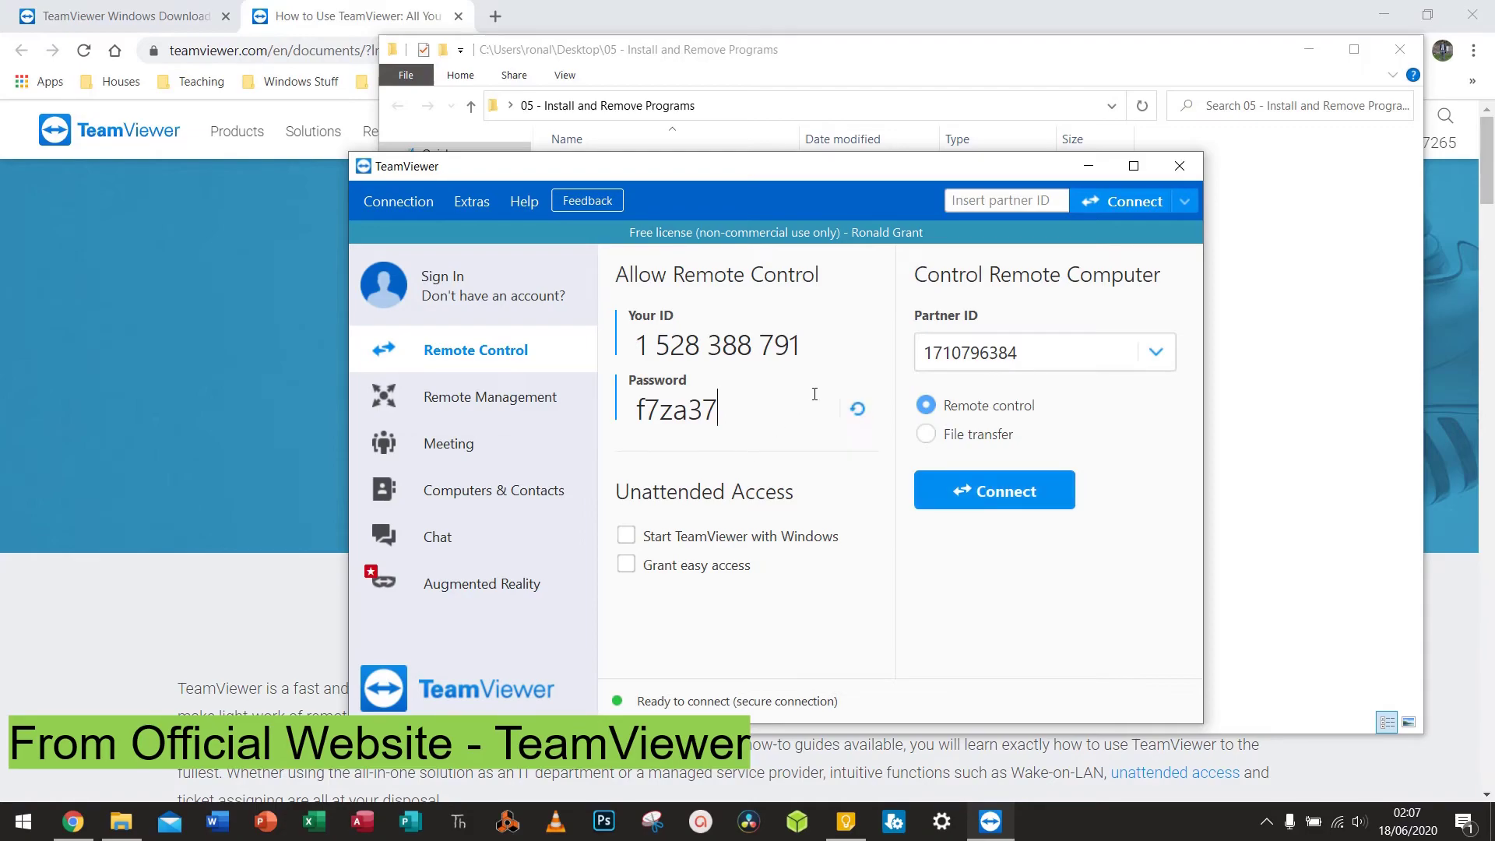
pyautogui.click(1180, 165)
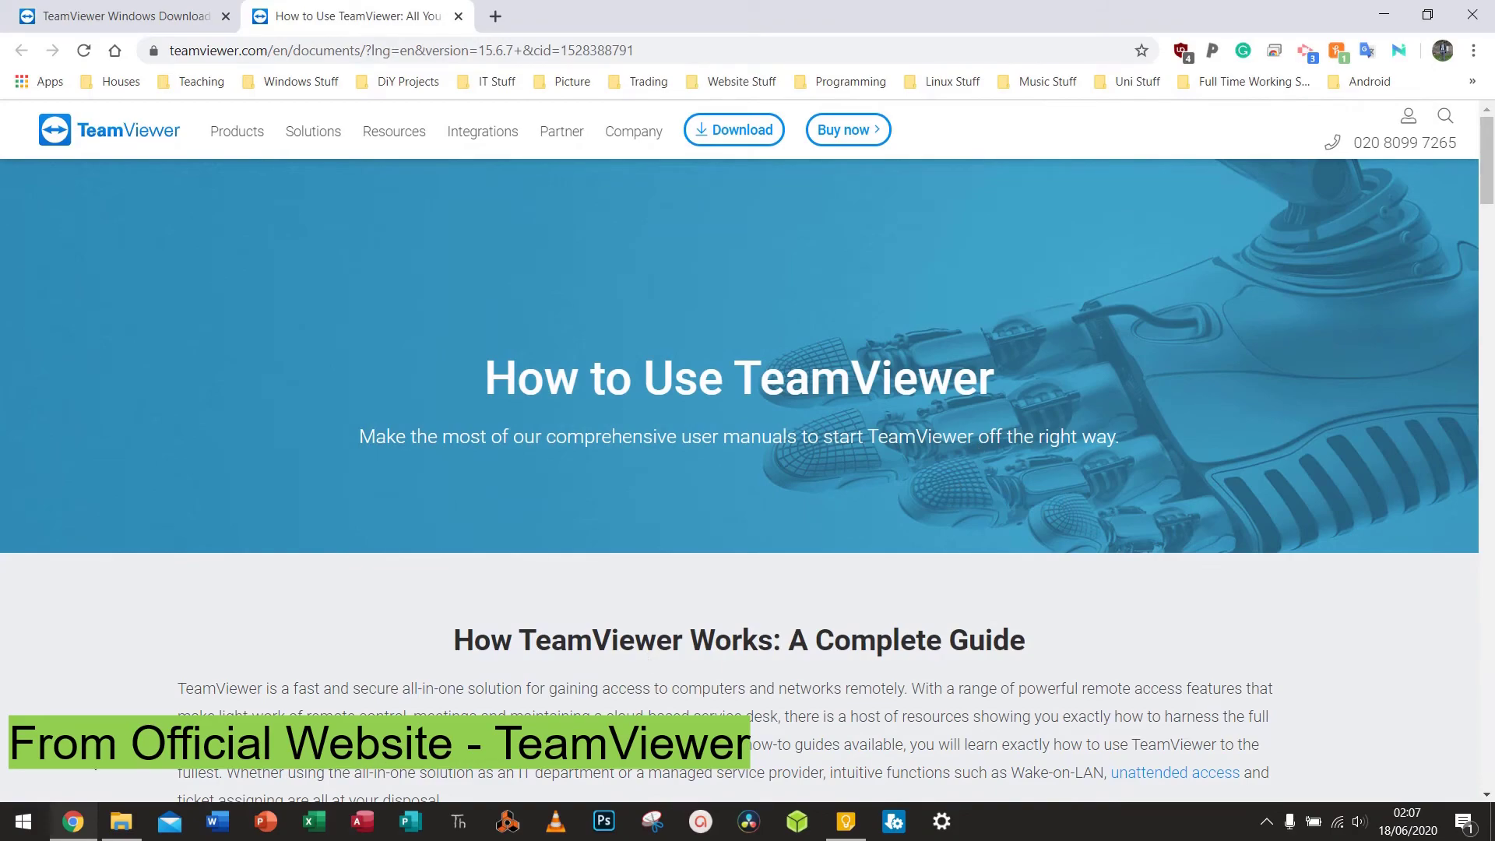
# Search Windows for "team" and open the installed TeamViewer app.
pyautogui.click(23, 821)
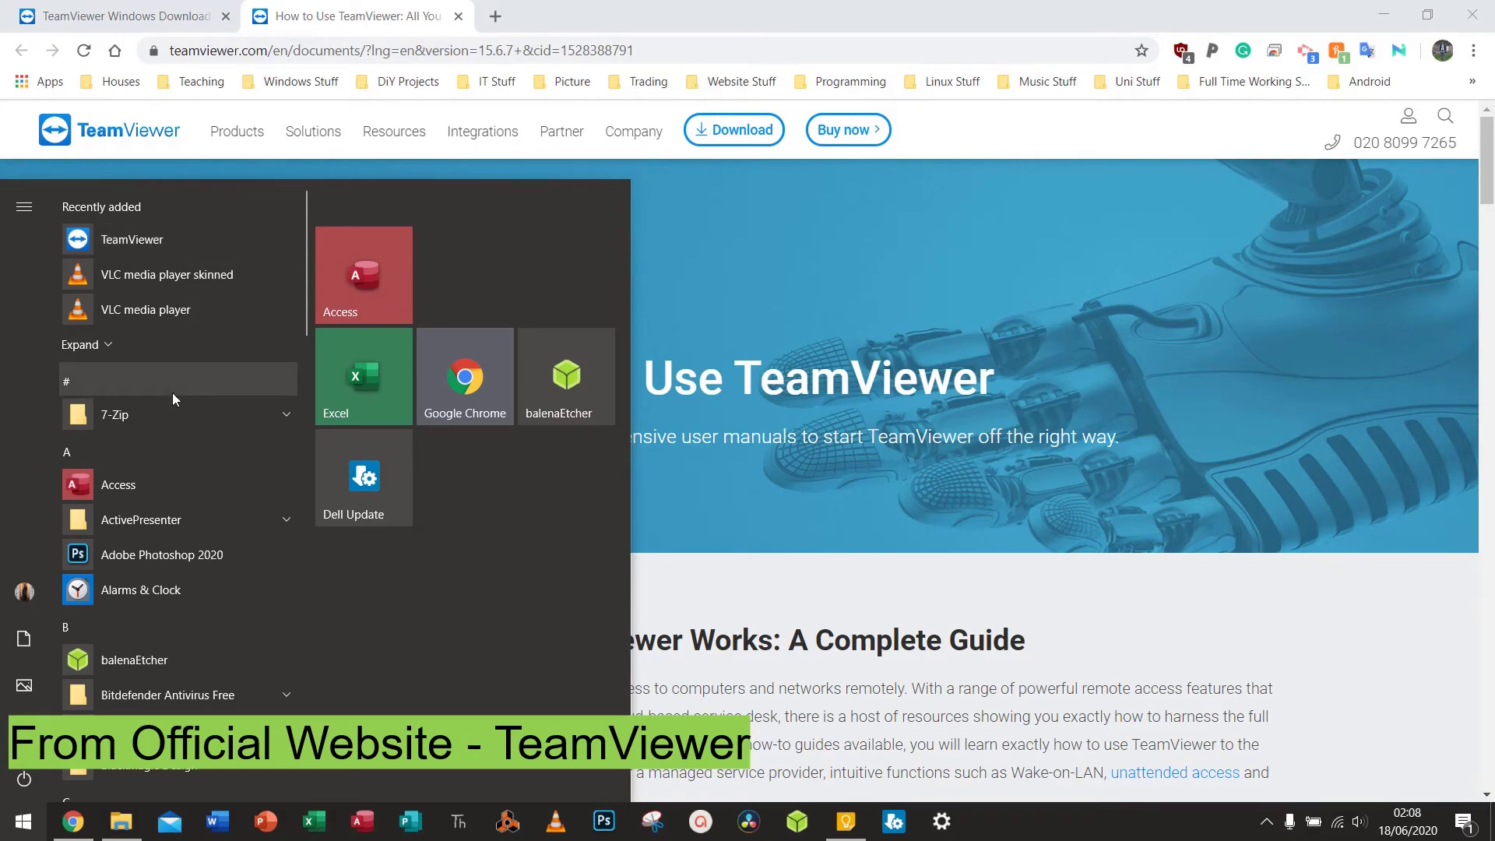
pyautogui.write('team')
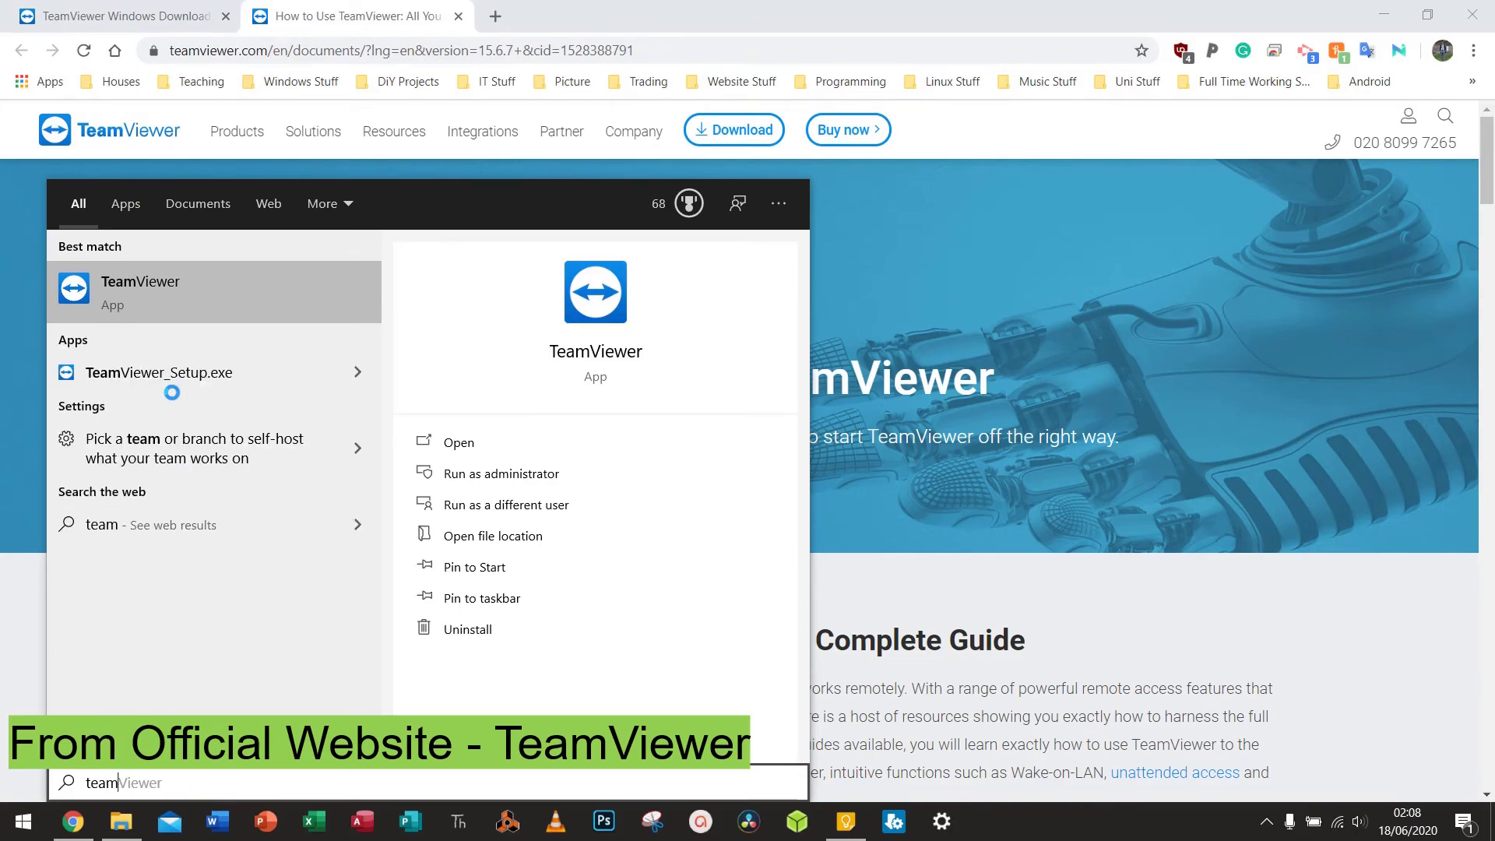
pyautogui.click(108, 288)
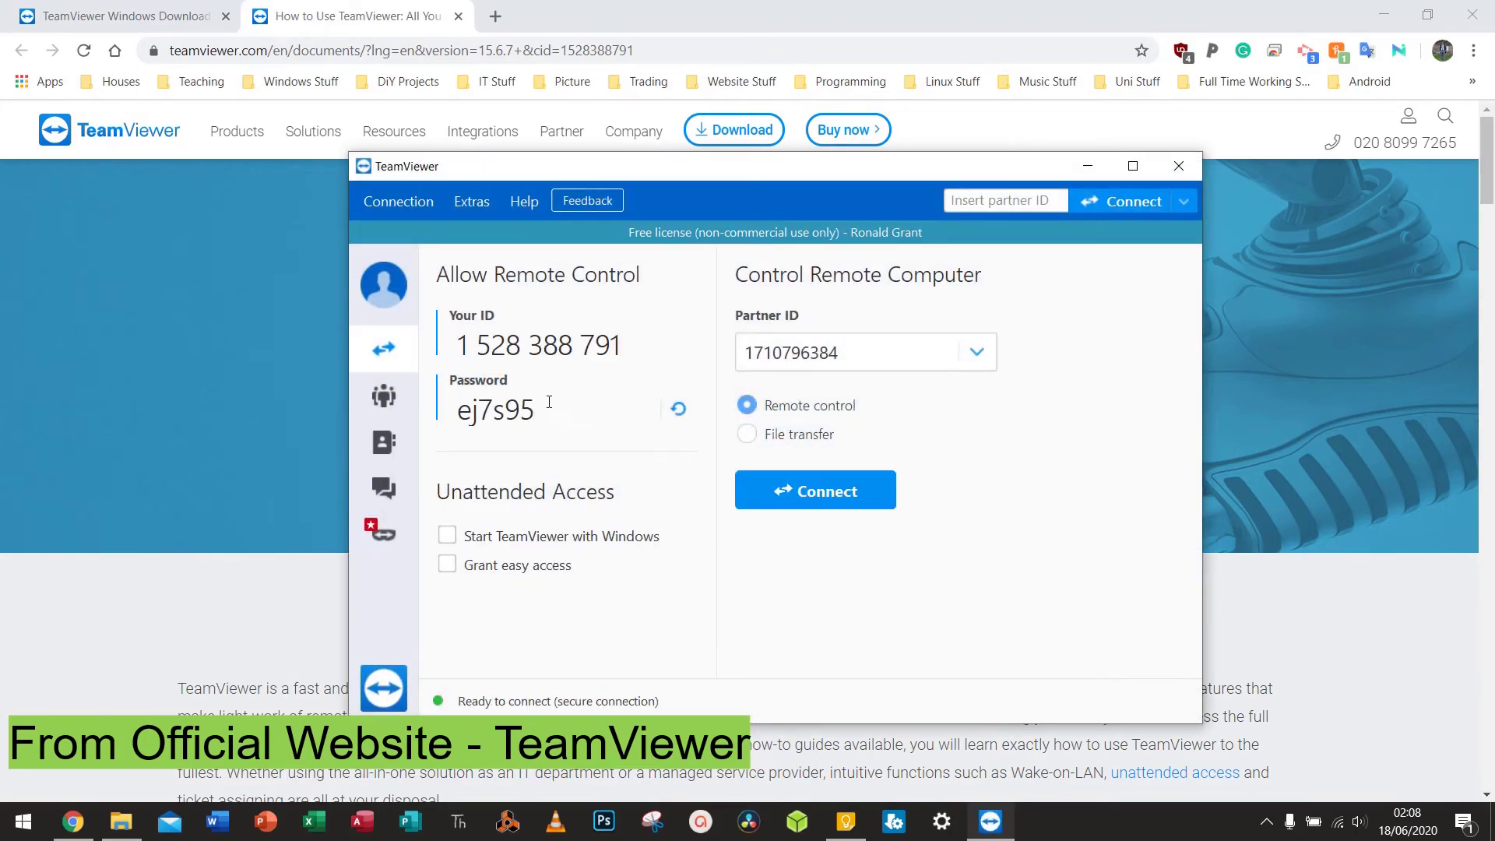
# Examine TeamViewer's remote control password and the options for creating, copying or personalising it.
pyautogui.moveTo(536, 411); pyautogui.dragTo(452, 411)
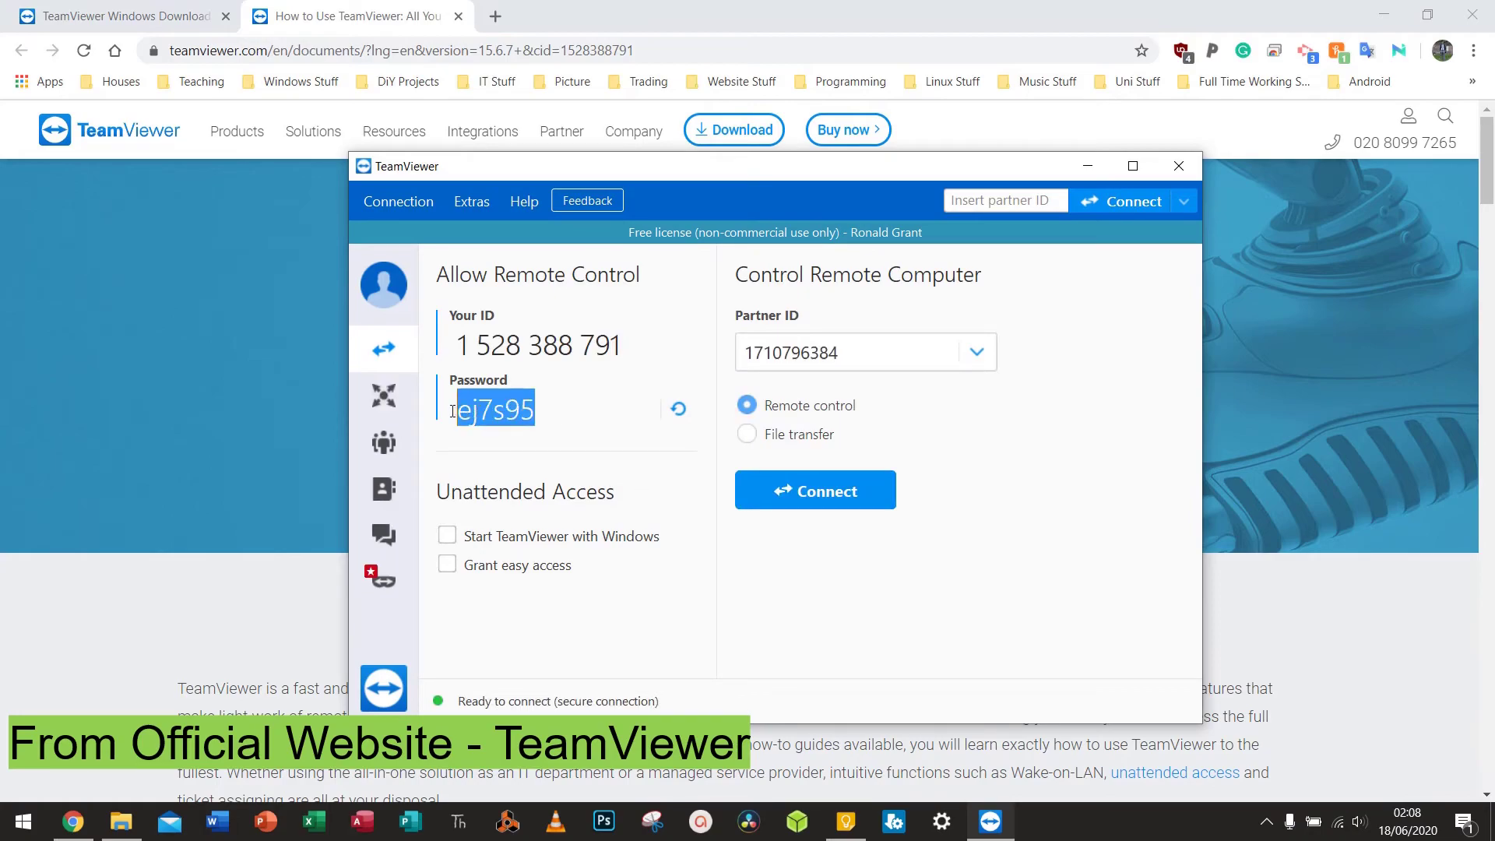
pyautogui.click(679, 411)
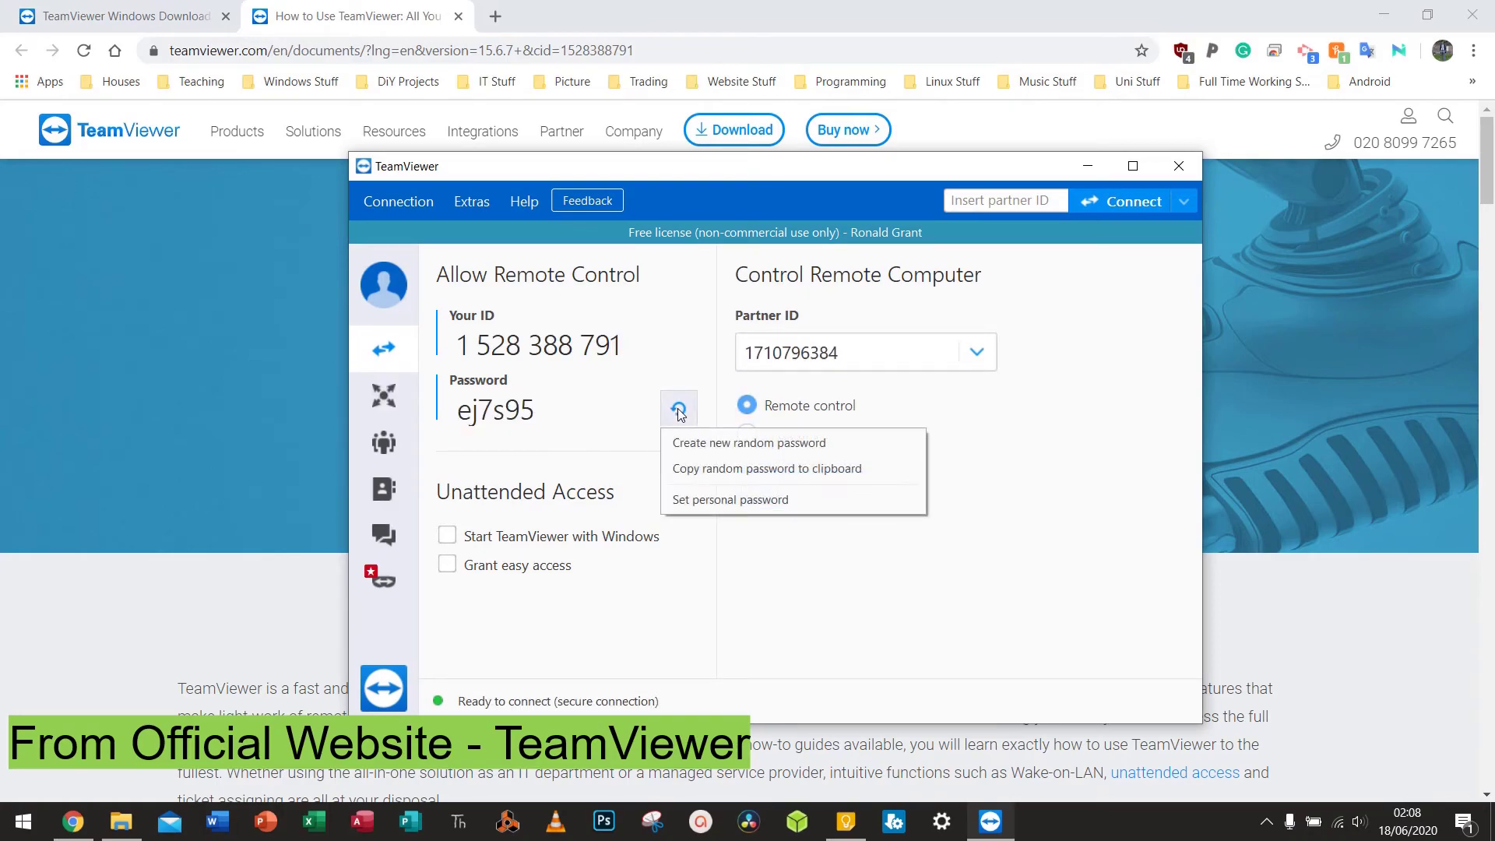
pyautogui.click(817, 582)
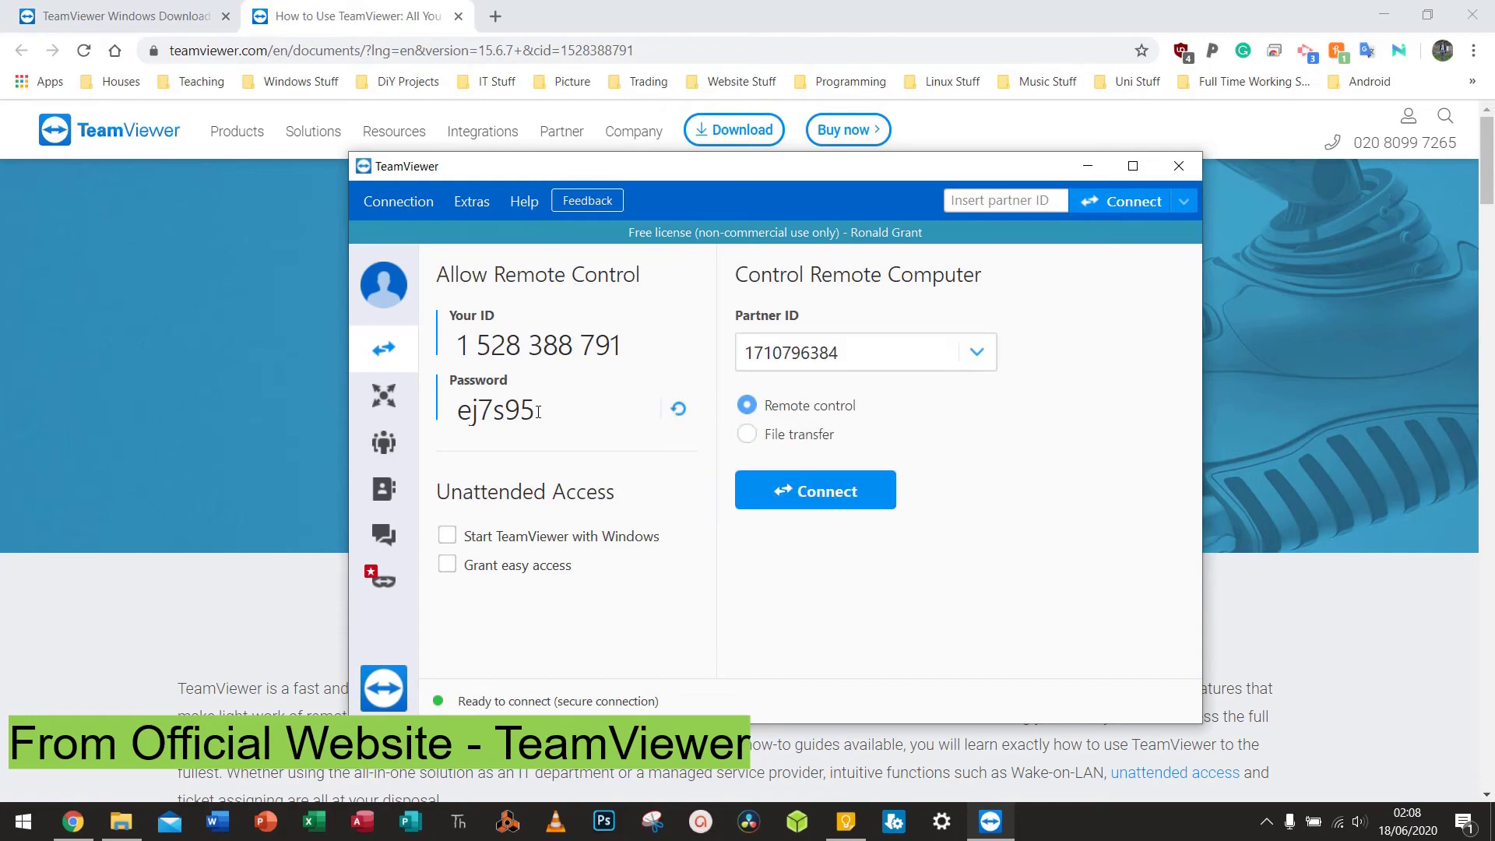
pyautogui.moveTo(537, 411); pyautogui.dragTo(456, 411)
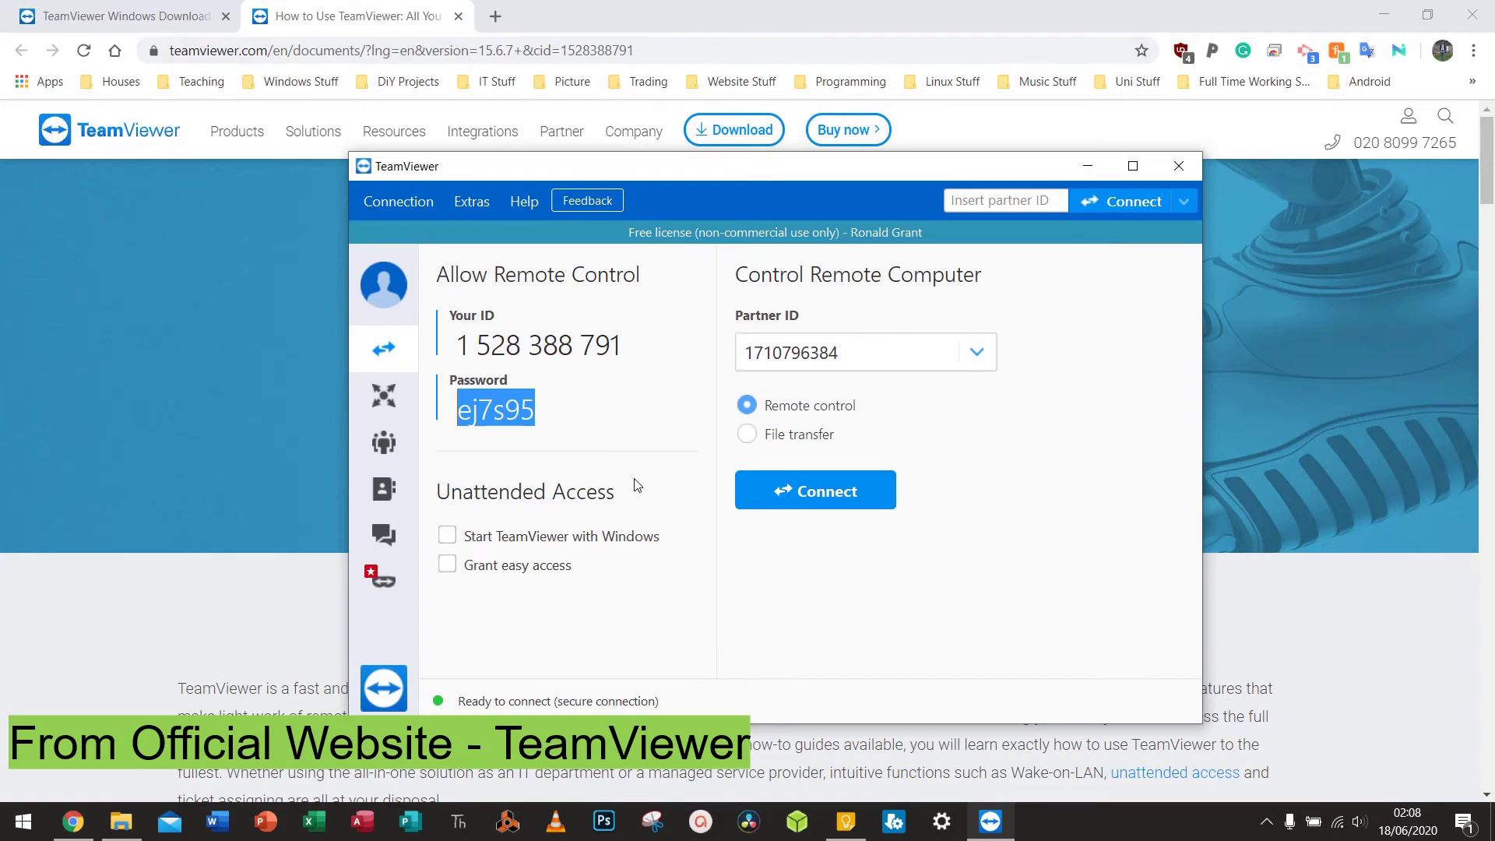
pyautogui.click(942, 501)
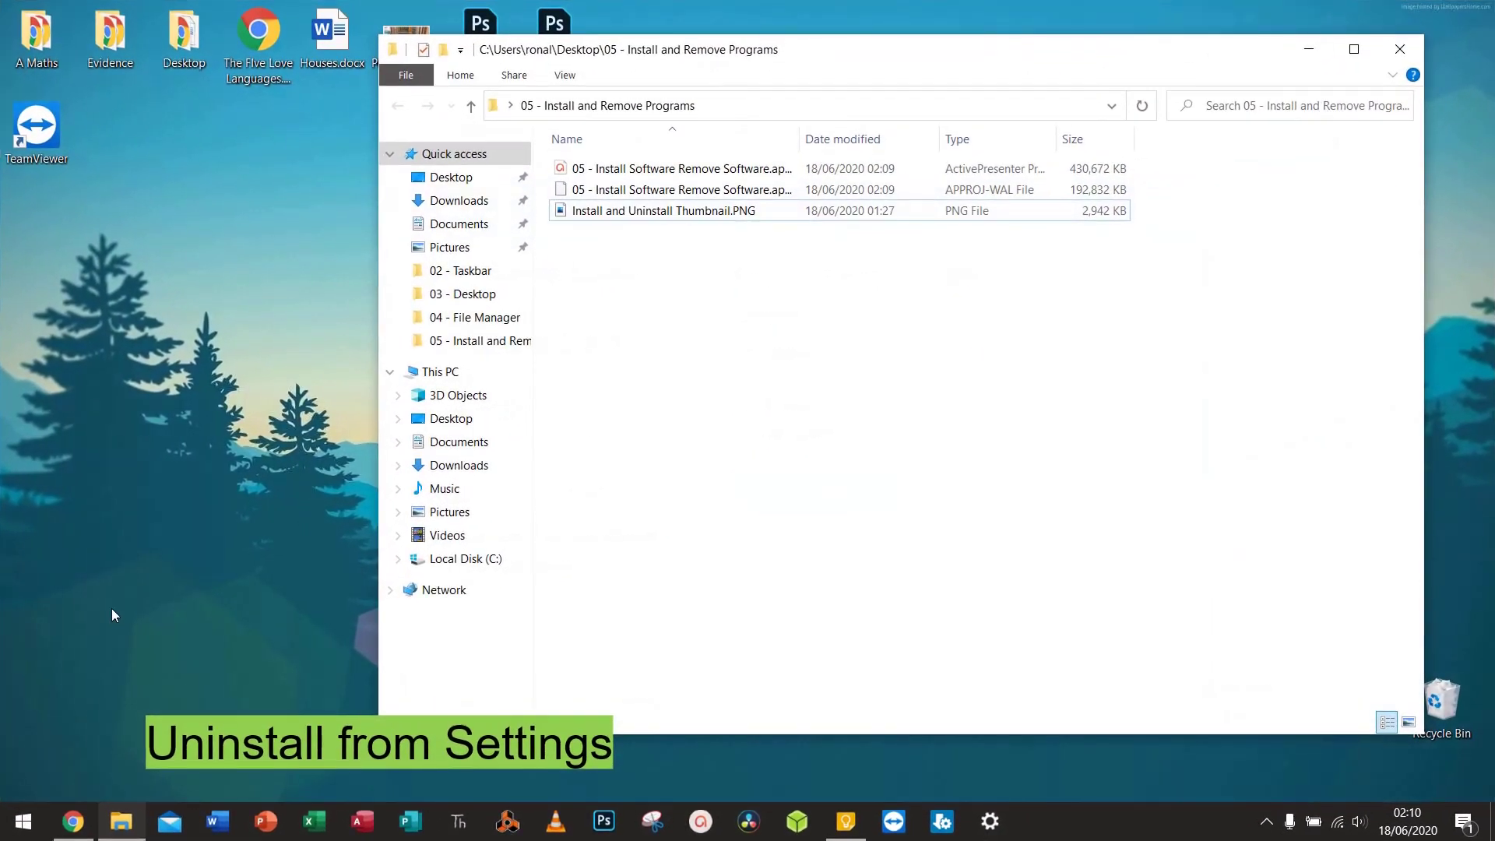
# Search Windows for "dell" and choose to uninstall the Dell Update app, bringing up Programs and Features.
pyautogui.click(16, 821)
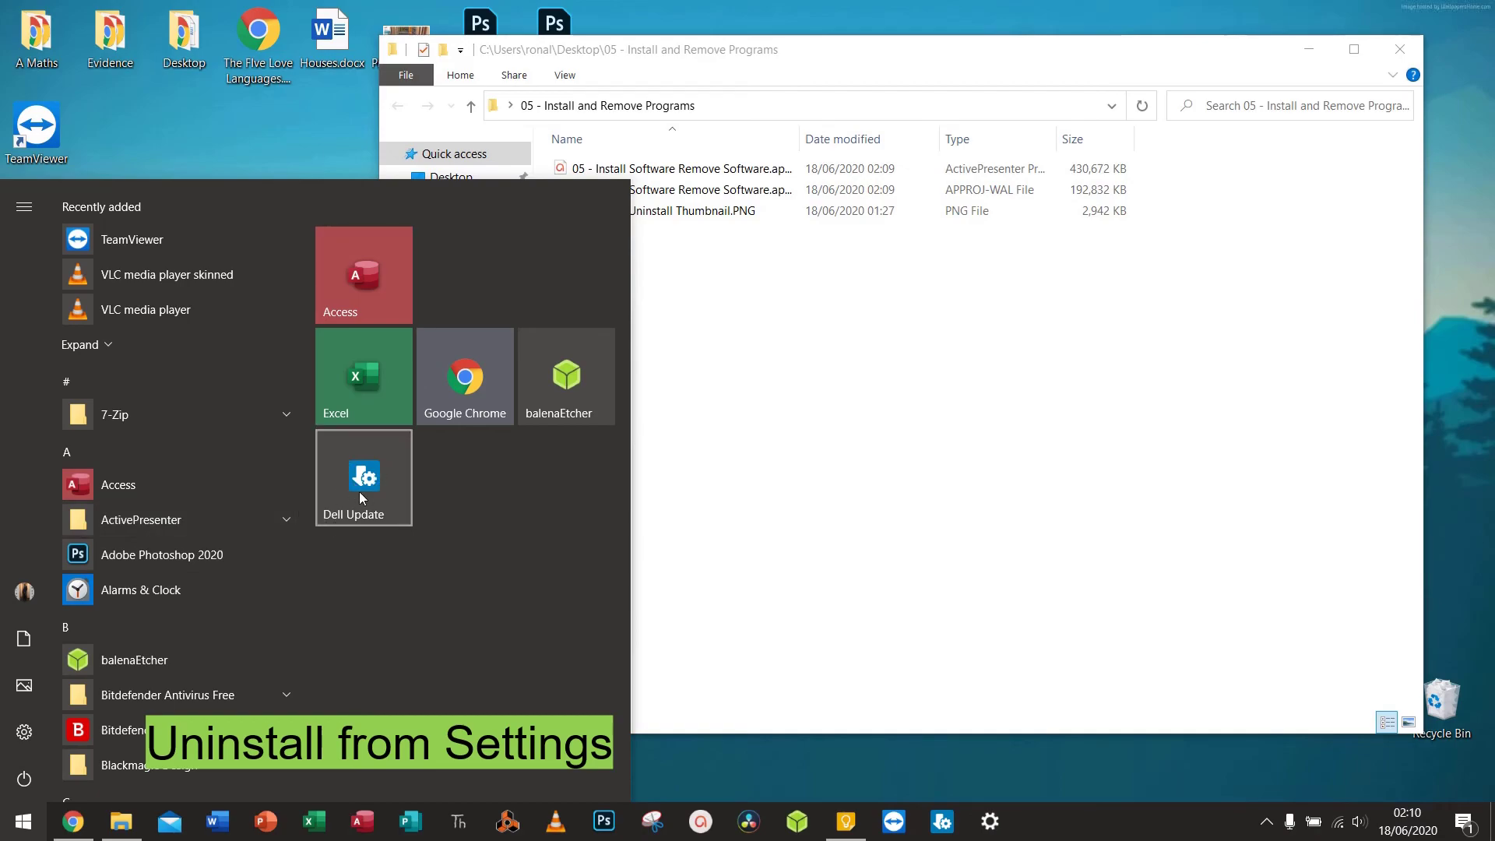
pyautogui.write('dell')
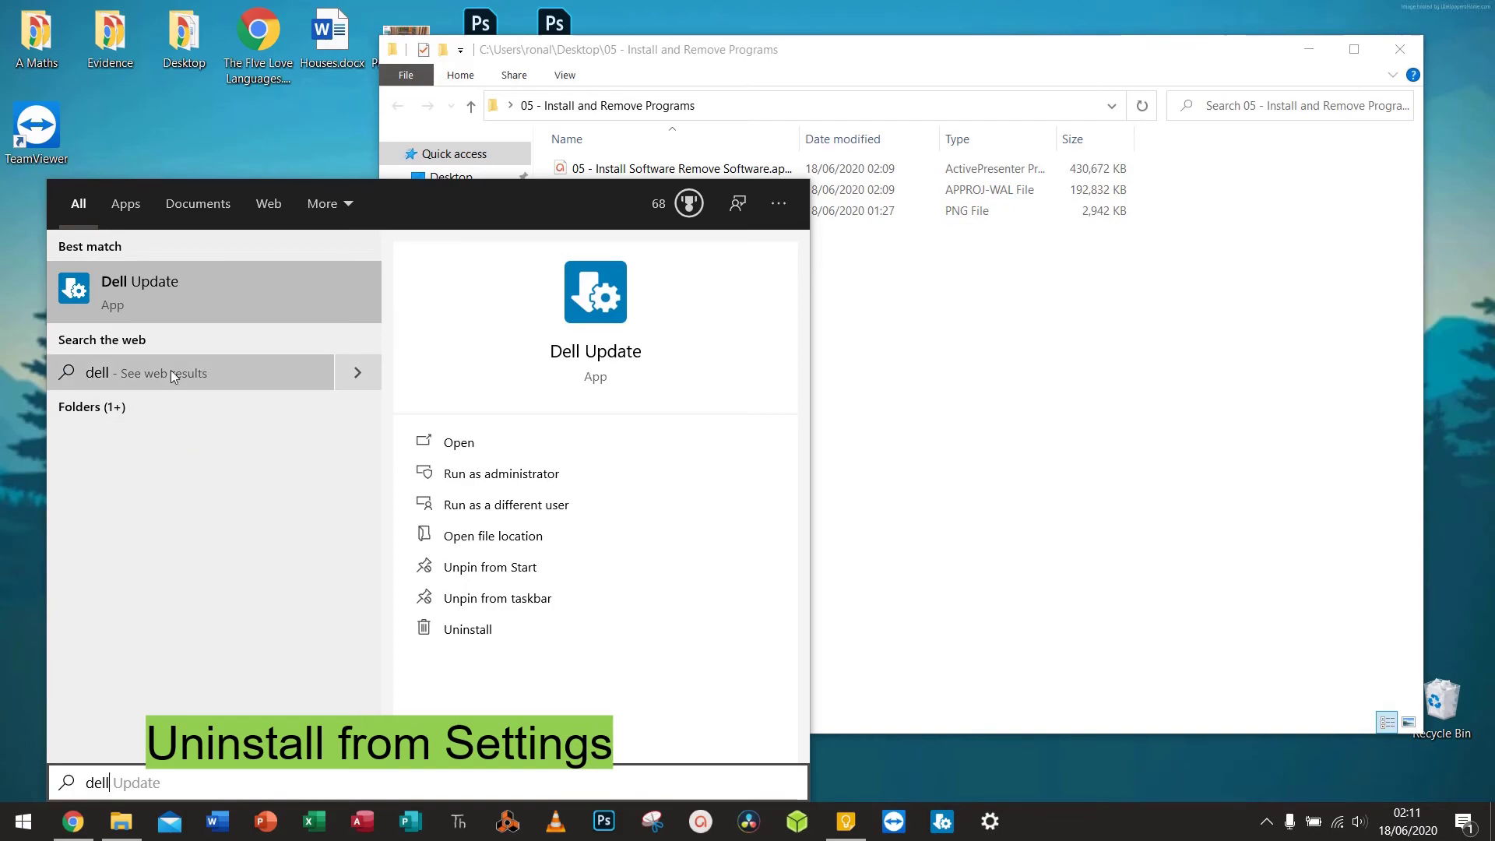
pyautogui.rightClick(143, 288)
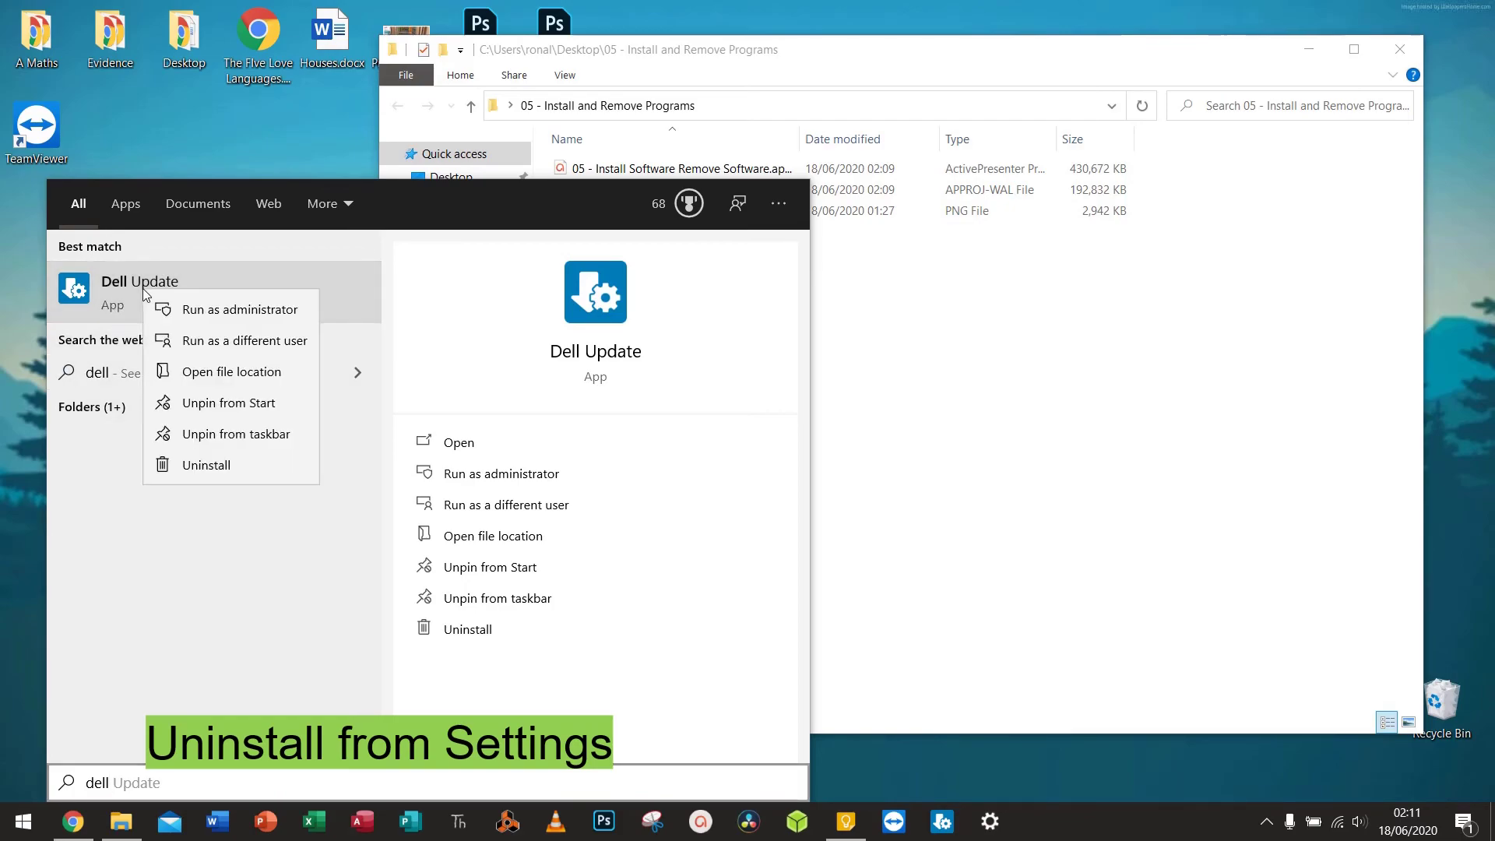
pyautogui.click(188, 464)
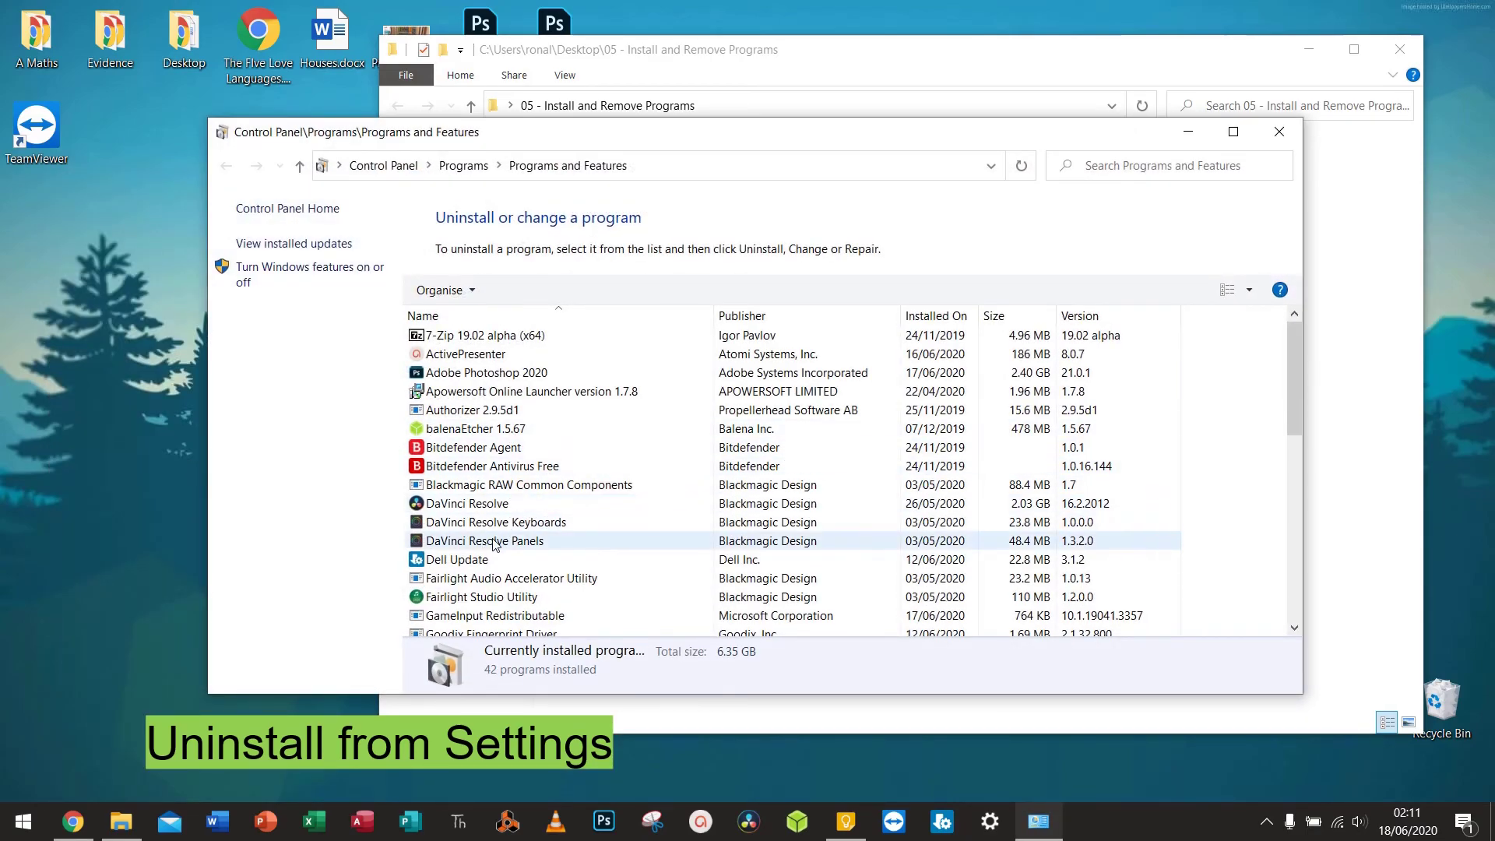
# Find Dell Update by Dell Inc. in the installed programs list and uninstall it, confirming the removal.
pyautogui.scroll(-6, 510, 561)
pyautogui.scroll(6, 510, 560)
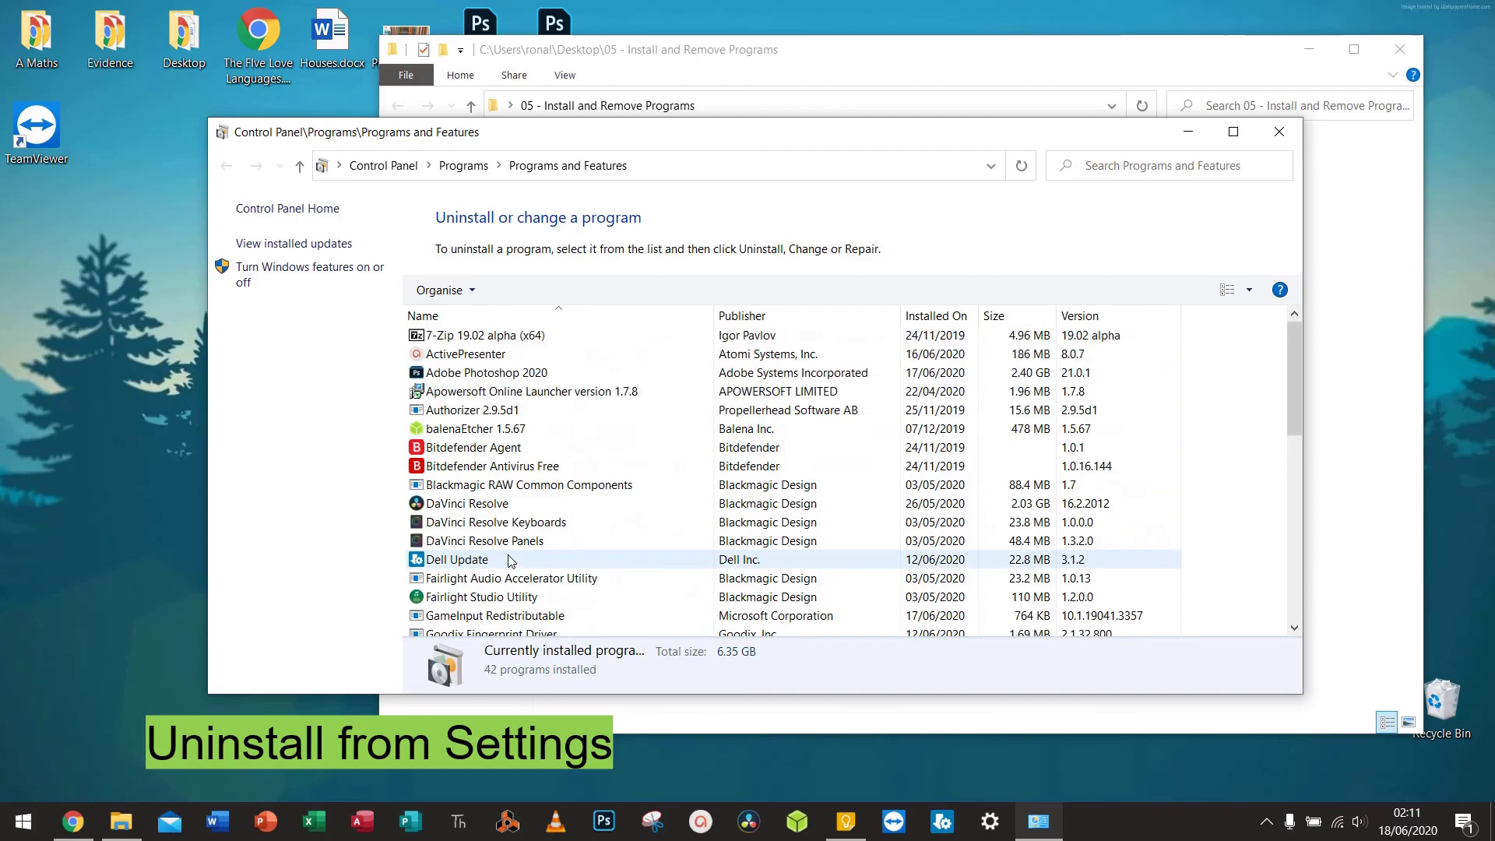
pyautogui.click(418, 560)
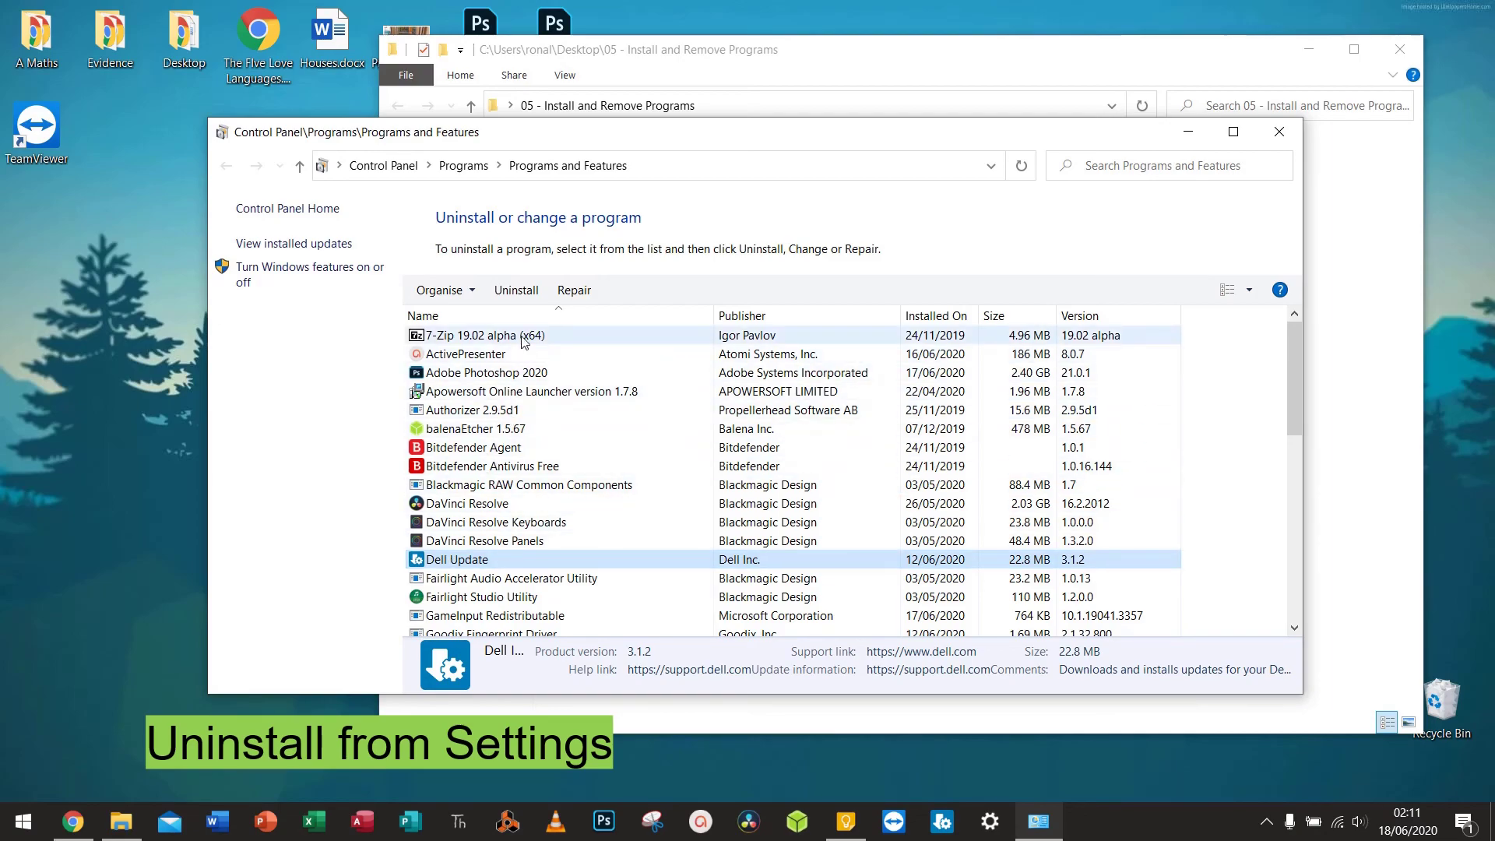
pyautogui.click(520, 292)
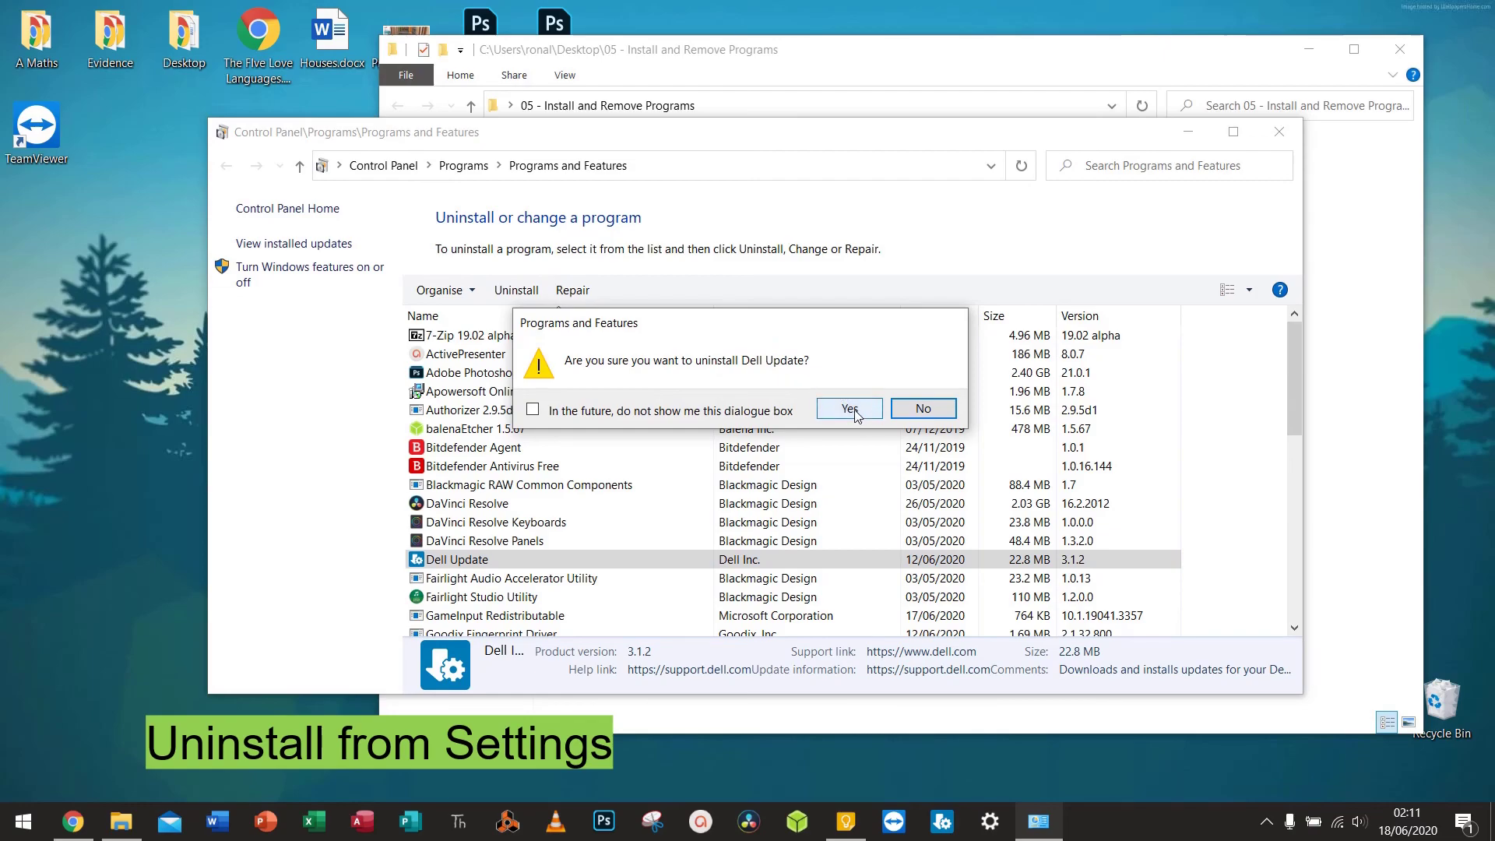
pyautogui.click(849, 410)
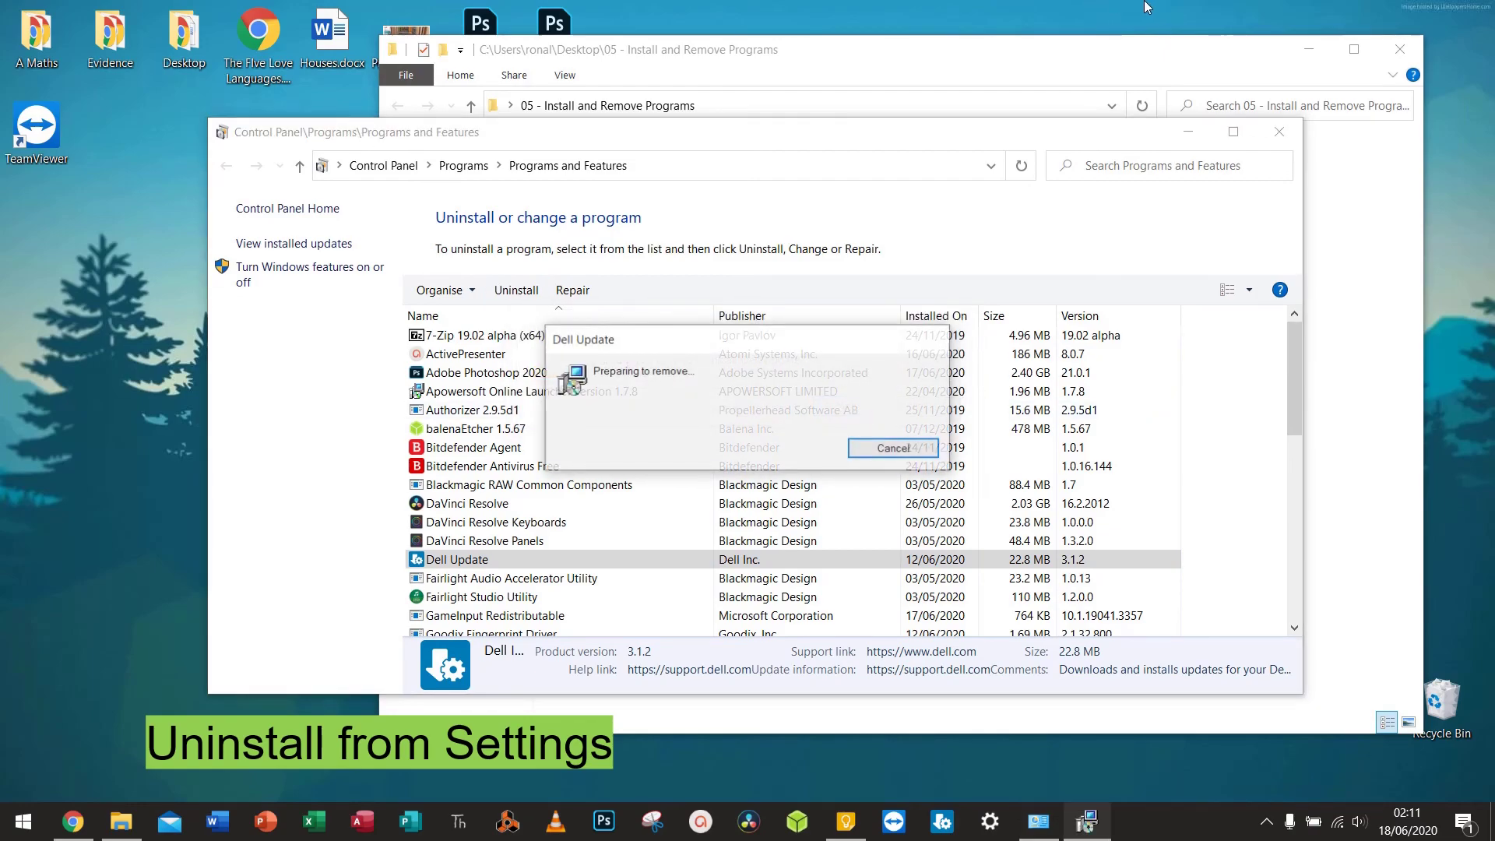